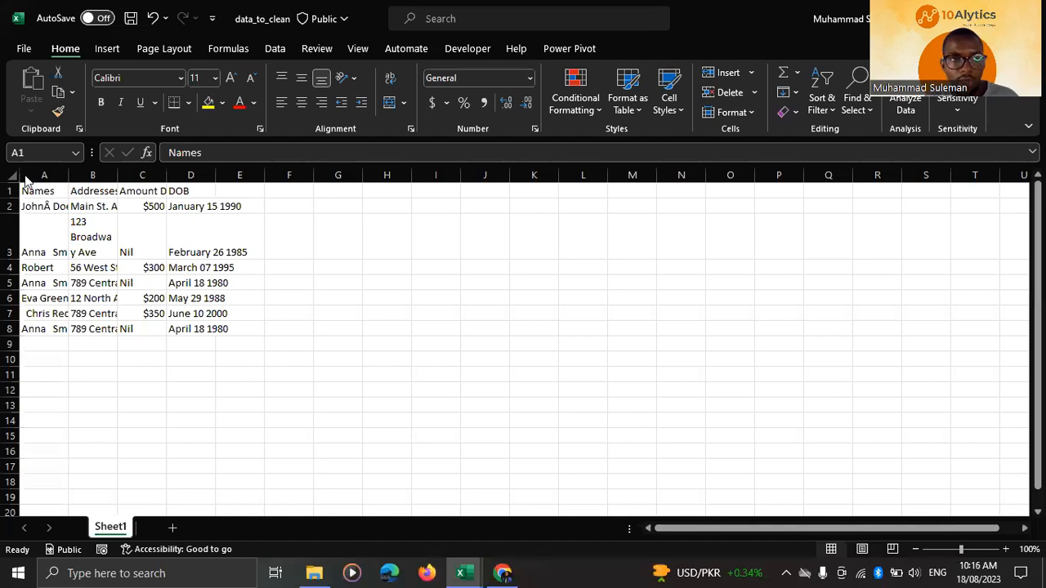
# Copy the data range A1:D8 from Sheet1 and paste it as a link into cell A1 of a new sheet
pyautogui.moveTo(36, 191); pyautogui.dragTo(185, 329)
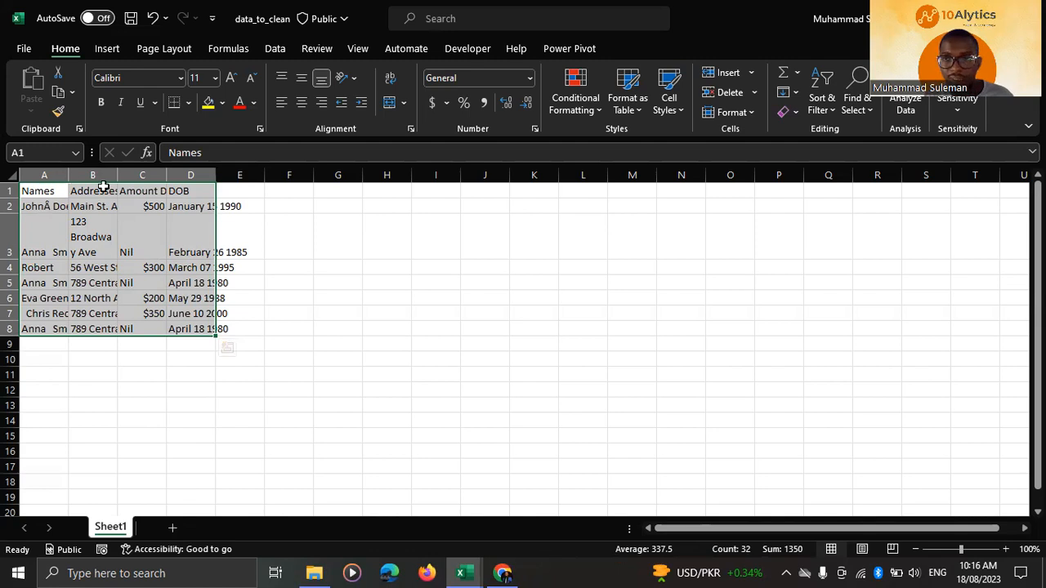
pyautogui.moveTo(54, 191); pyautogui.dragTo(175, 328)
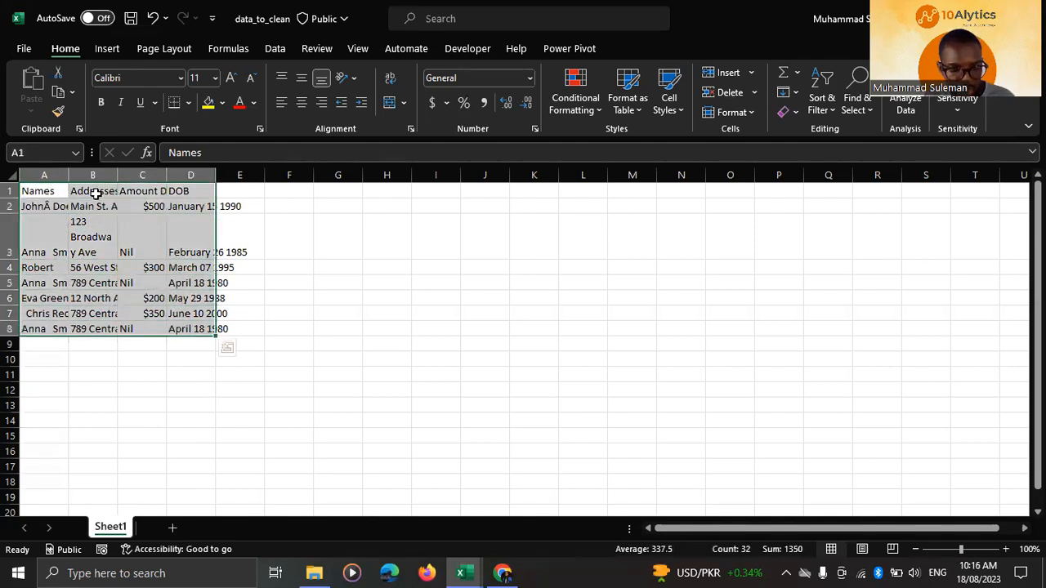
pyautogui.hotkey('ctrl', 'c')
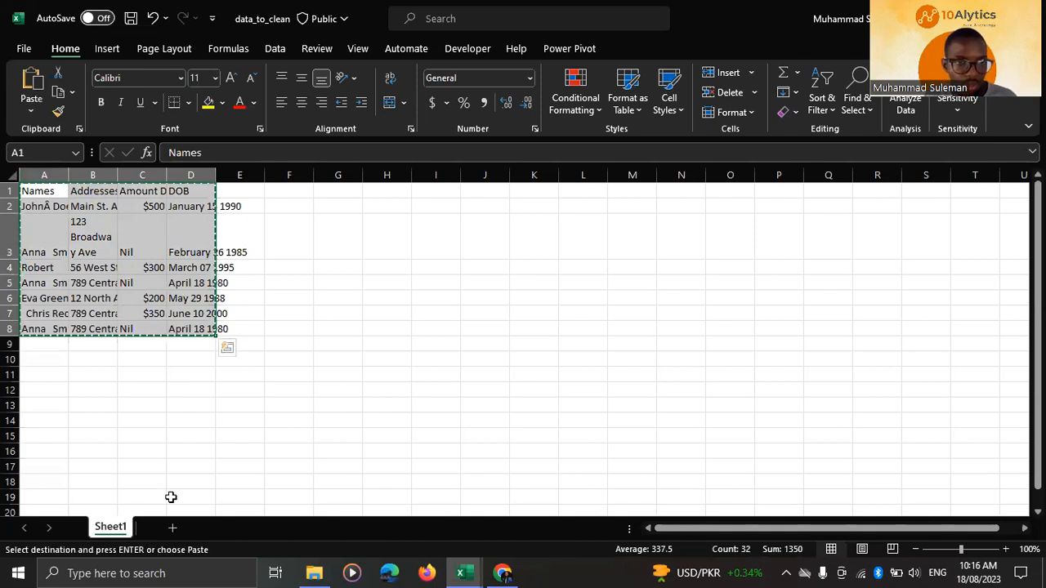
pyautogui.click(172, 529)
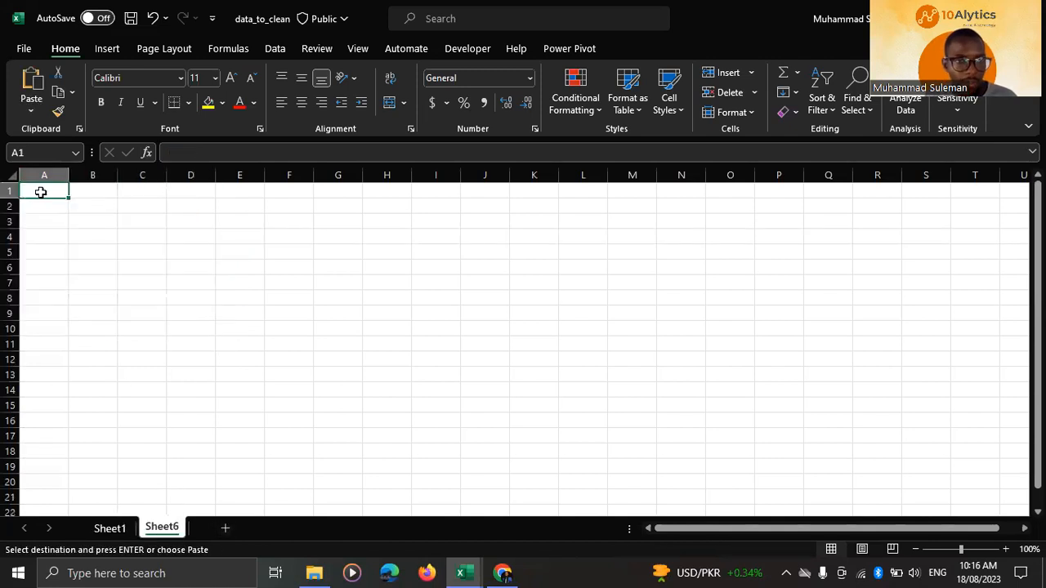
pyautogui.hotkey('ctrl', 'v')
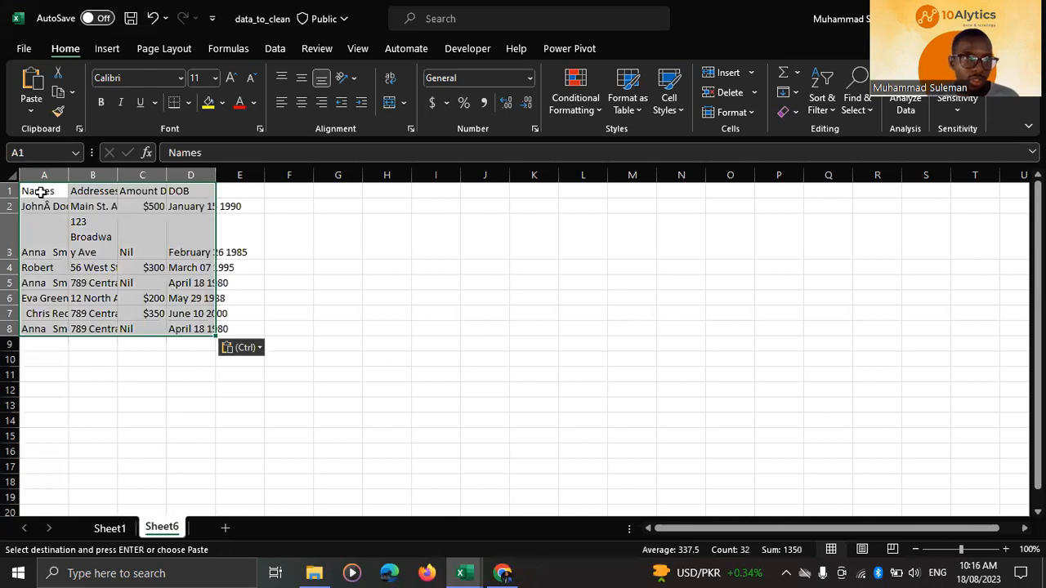
pyautogui.click(240, 350)
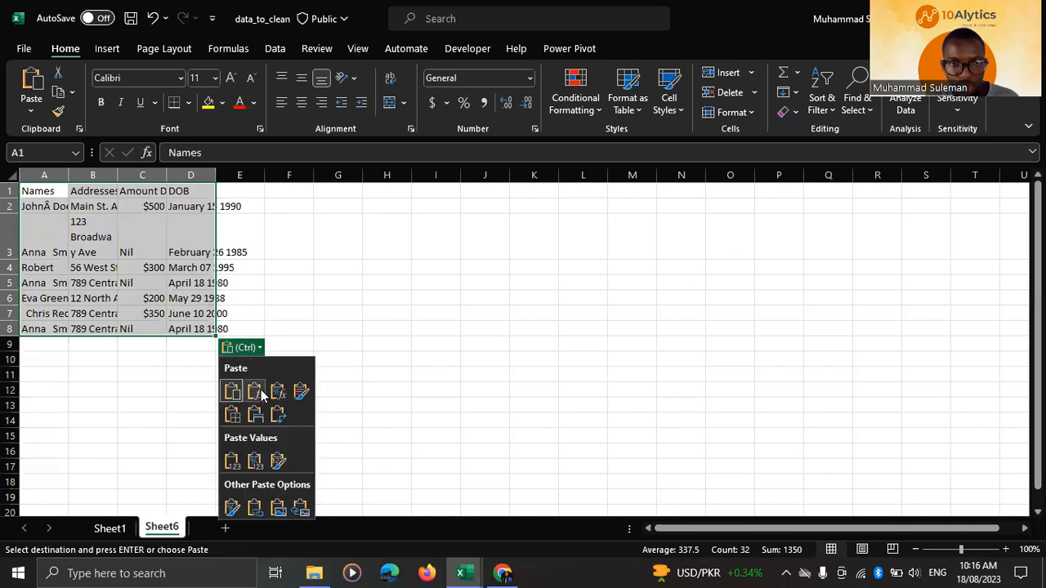
pyautogui.click(255, 508)
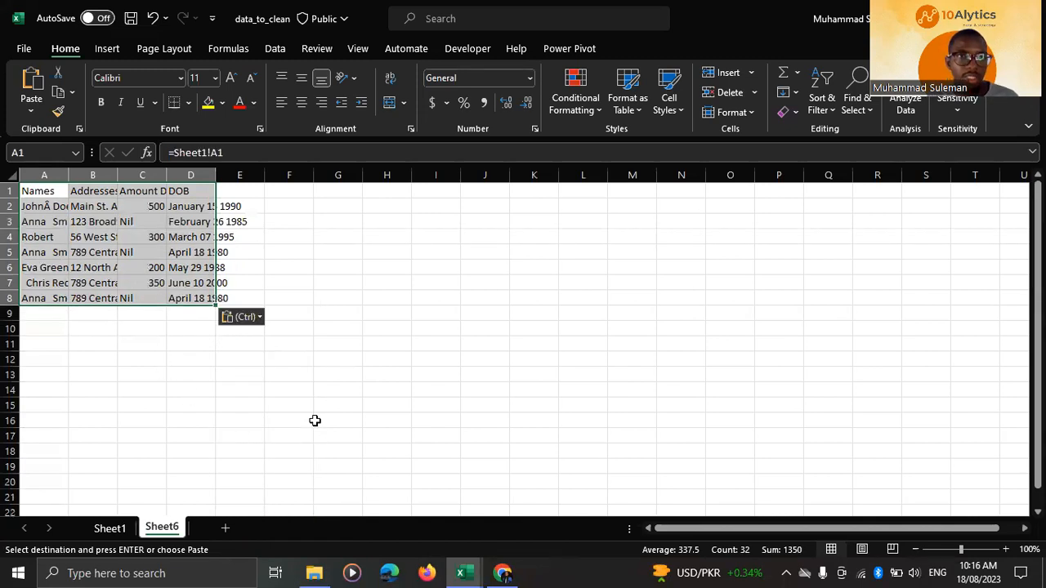
# Replace the header in cell A1 of Sheet1 with 1 and check cell A1 of the linked sheet
pyautogui.click(112, 529)
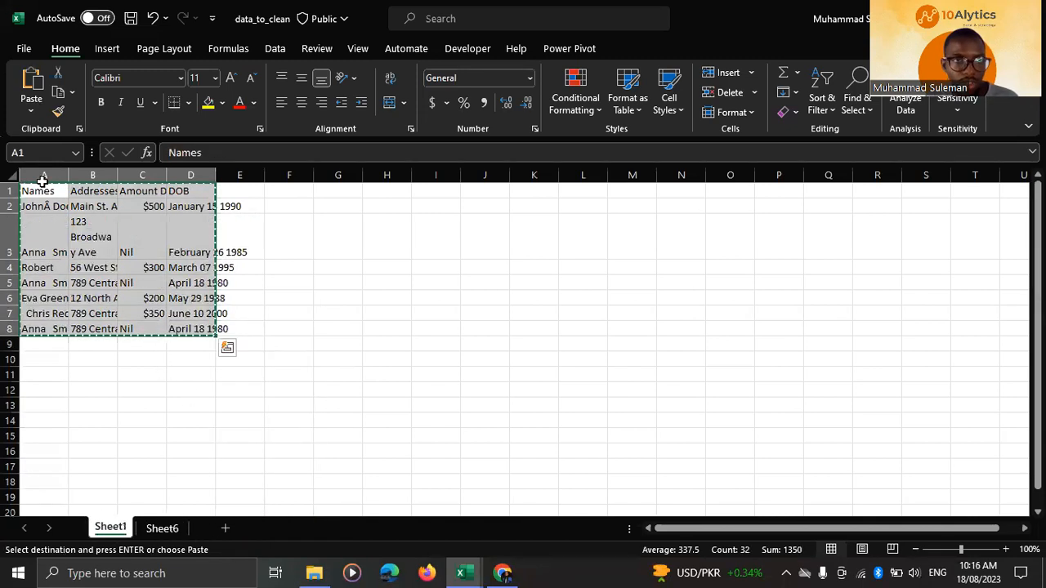
pyautogui.click(61, 194)
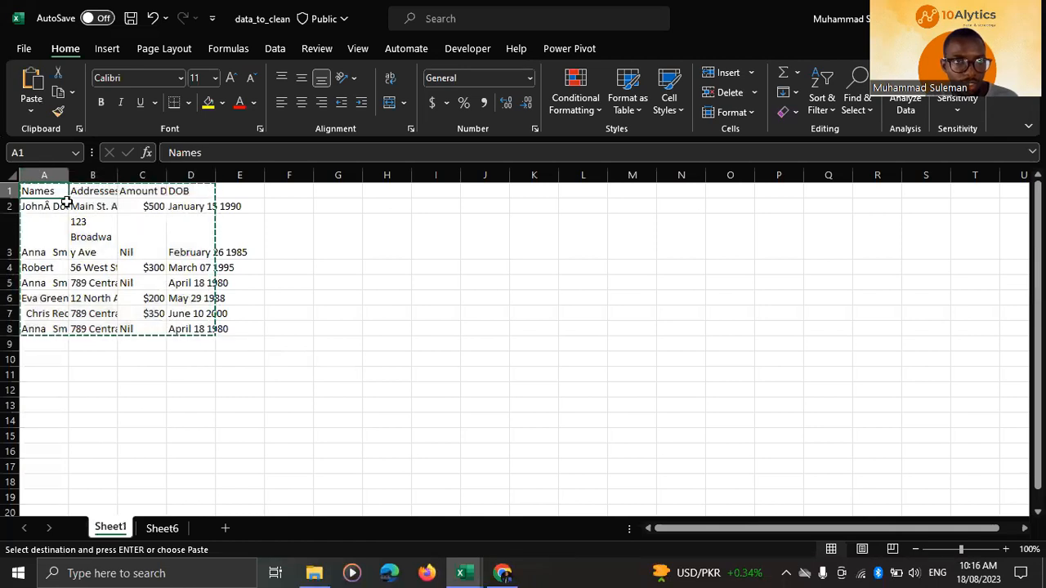
pyautogui.click(163, 528)
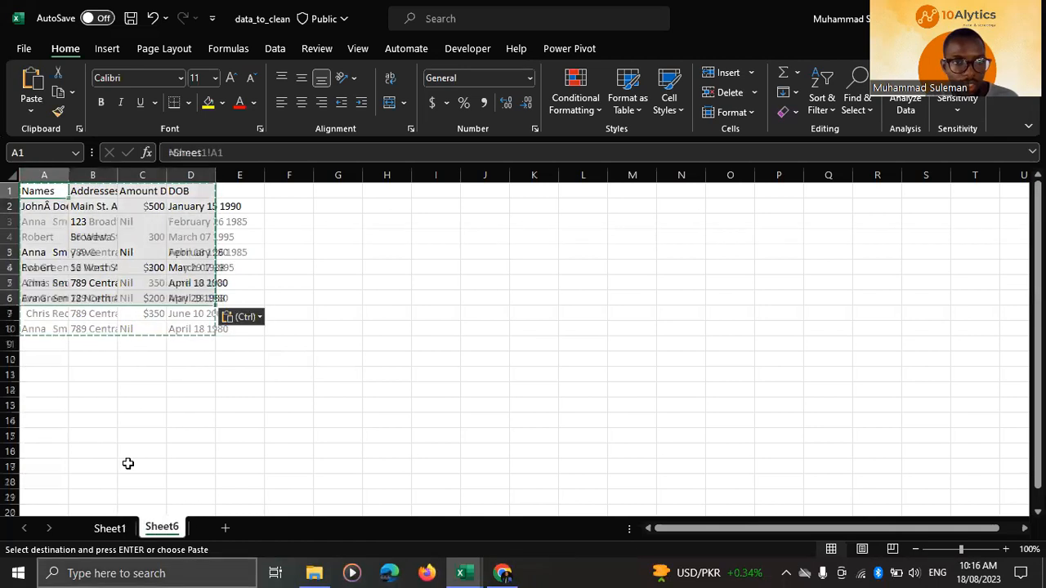
pyautogui.click(112, 528)
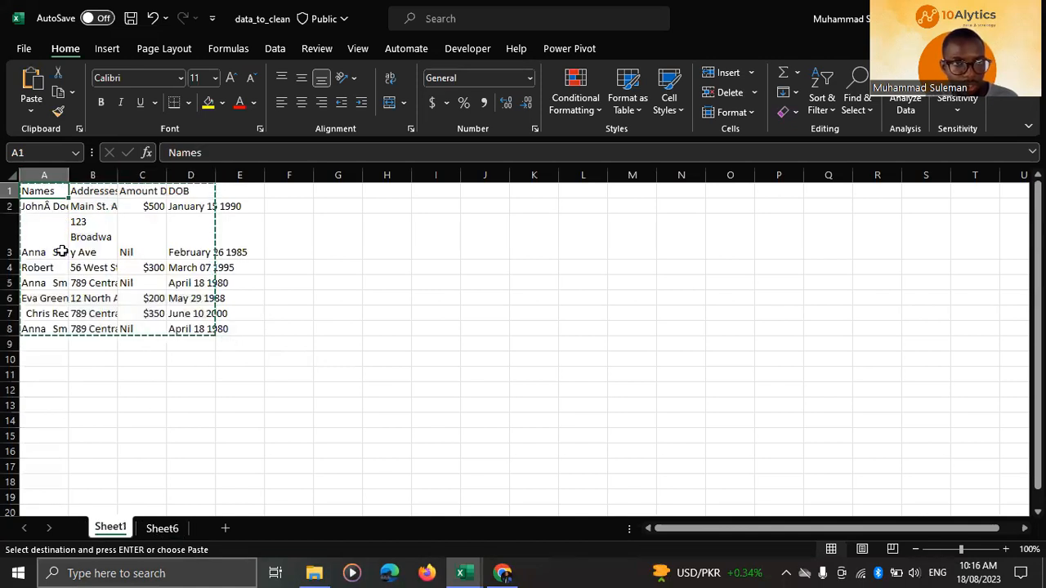
pyautogui.press('Escape')
pyautogui.moveTo(207, 157); pyautogui.dragTo(166, 161)
pyautogui.write('1')
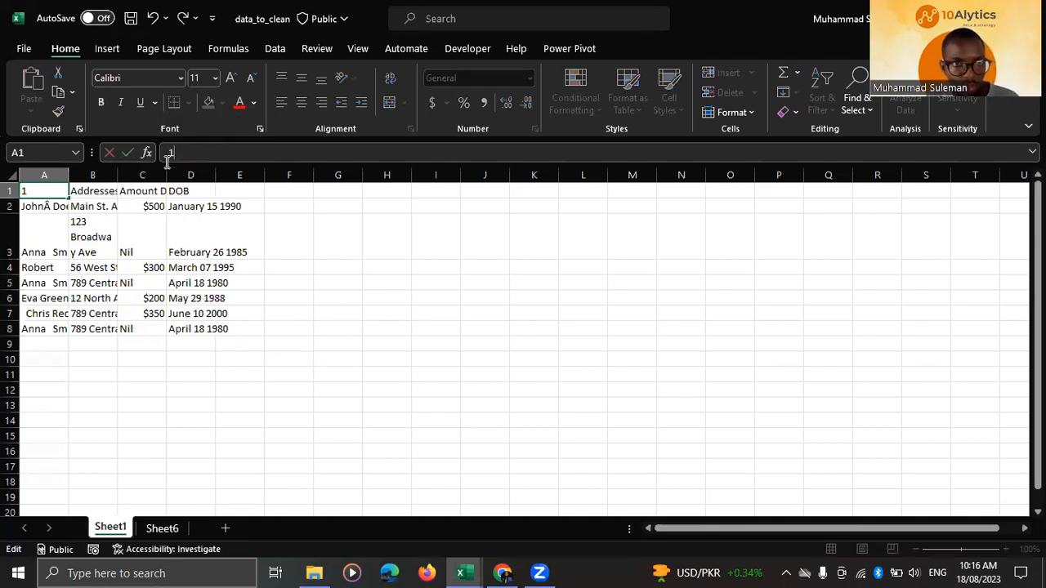
pyautogui.press('Return')
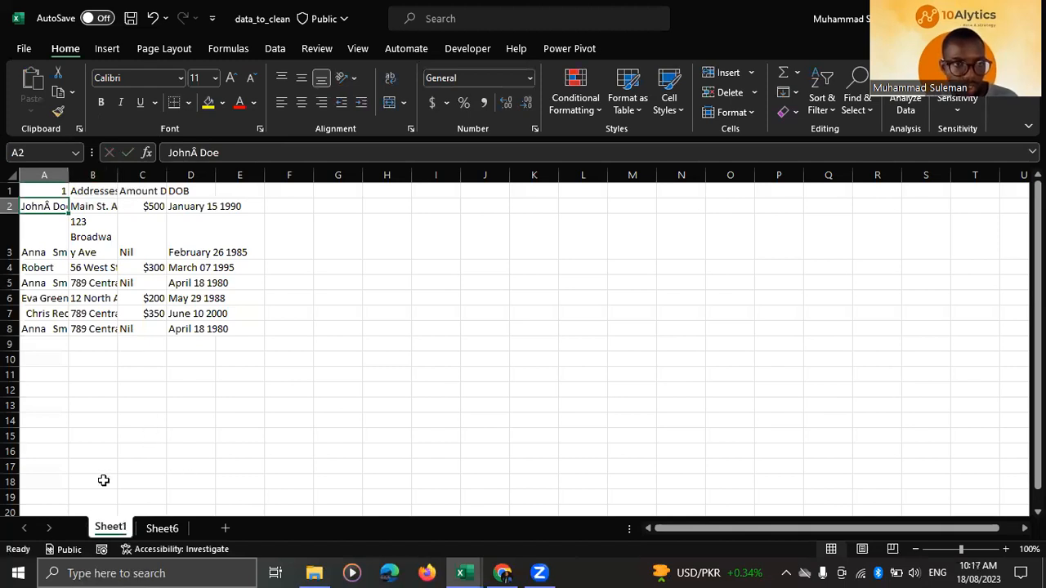
pyautogui.hotkey('ctrl', 'pagedown')
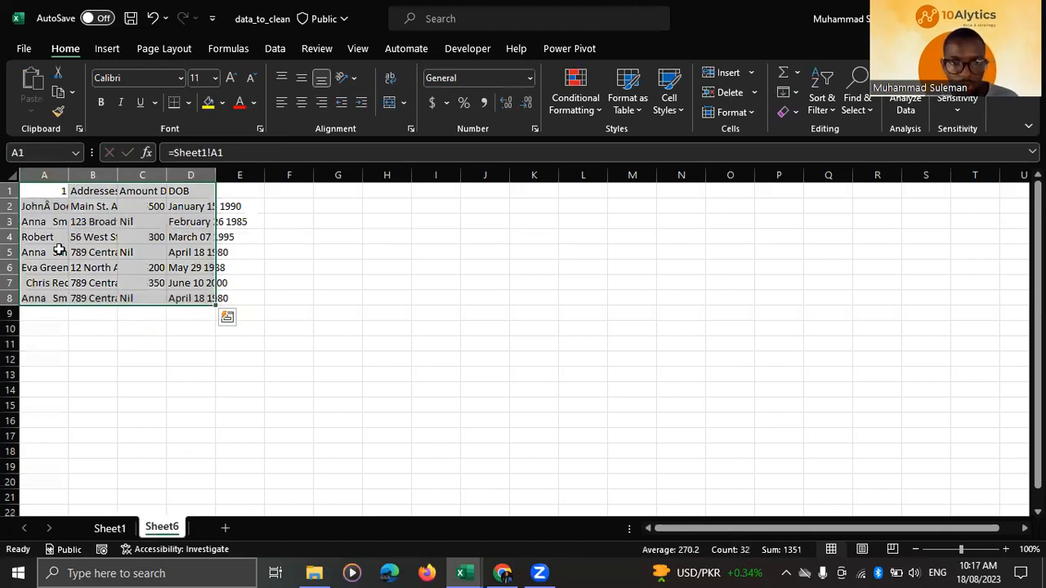
# Set the header in cell A1 of Sheet1 back to Names
pyautogui.click(110, 529)
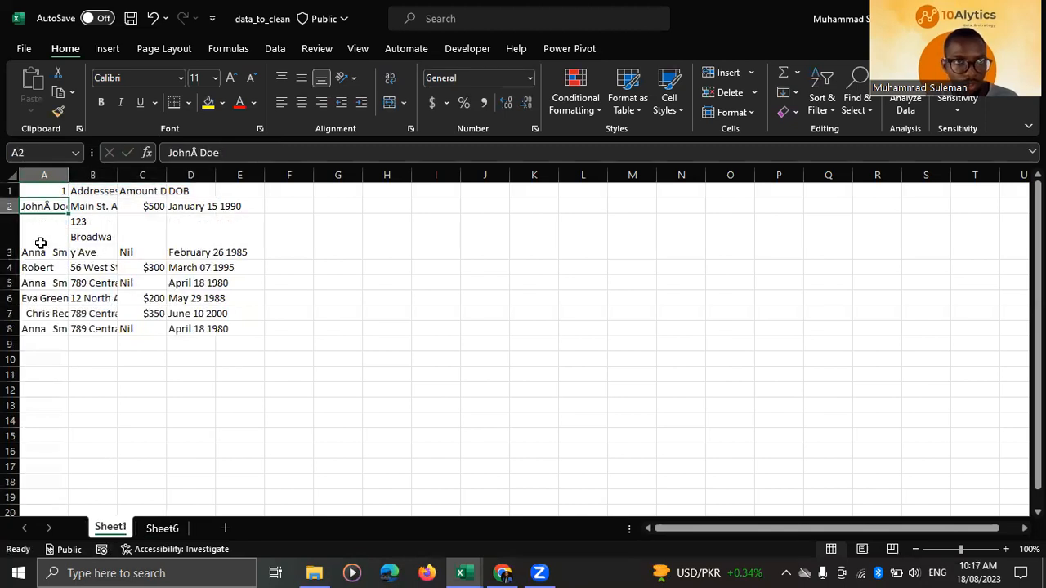
pyautogui.click(48, 190)
pyautogui.click(206, 154)
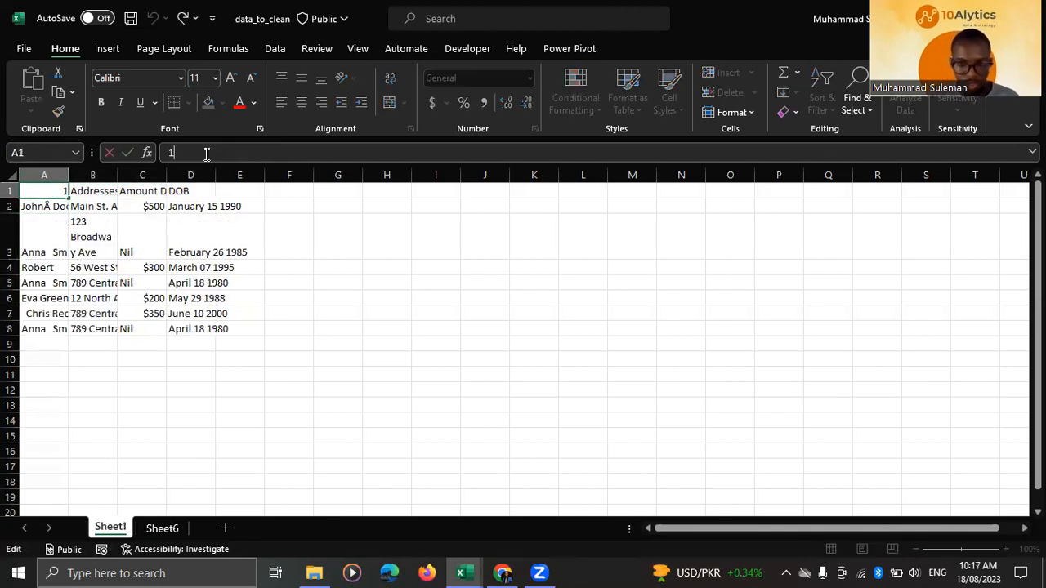
pyautogui.write('Names')
pyautogui.press('Return')
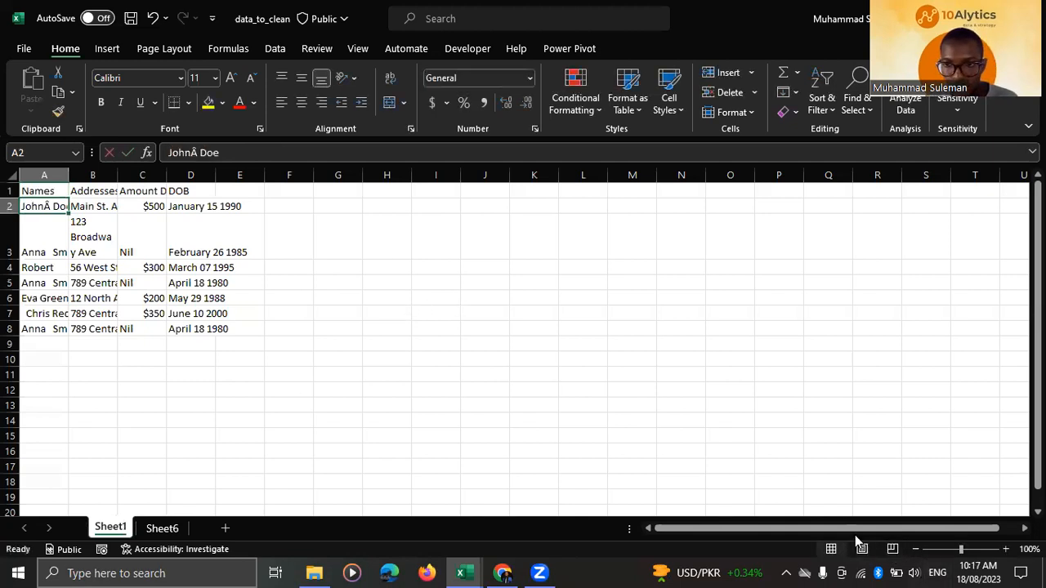
pyautogui.click(810, 446)
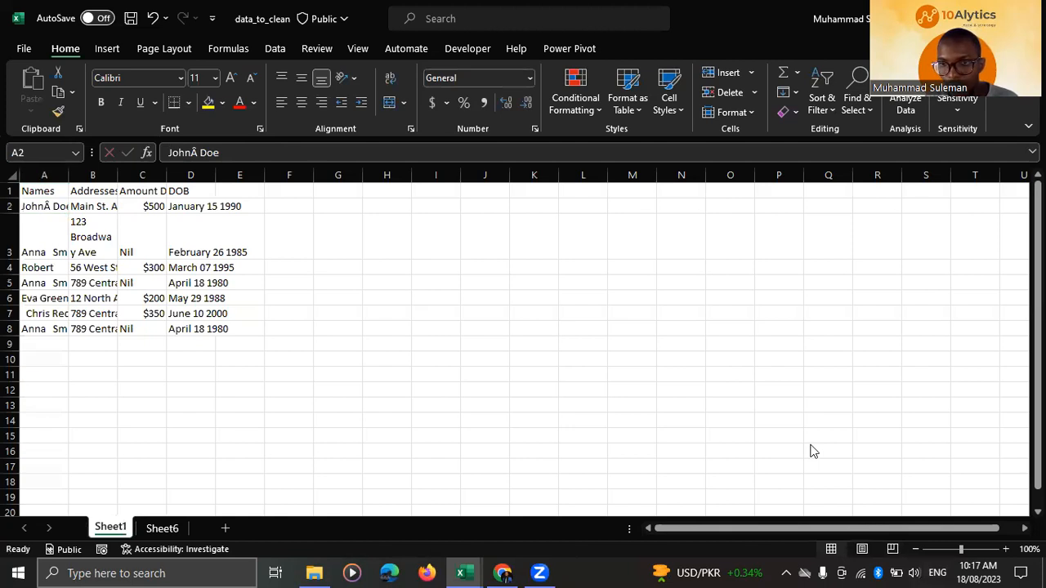
# Rename the sheet holding the linked data as Copy
pyautogui.click(163, 530)
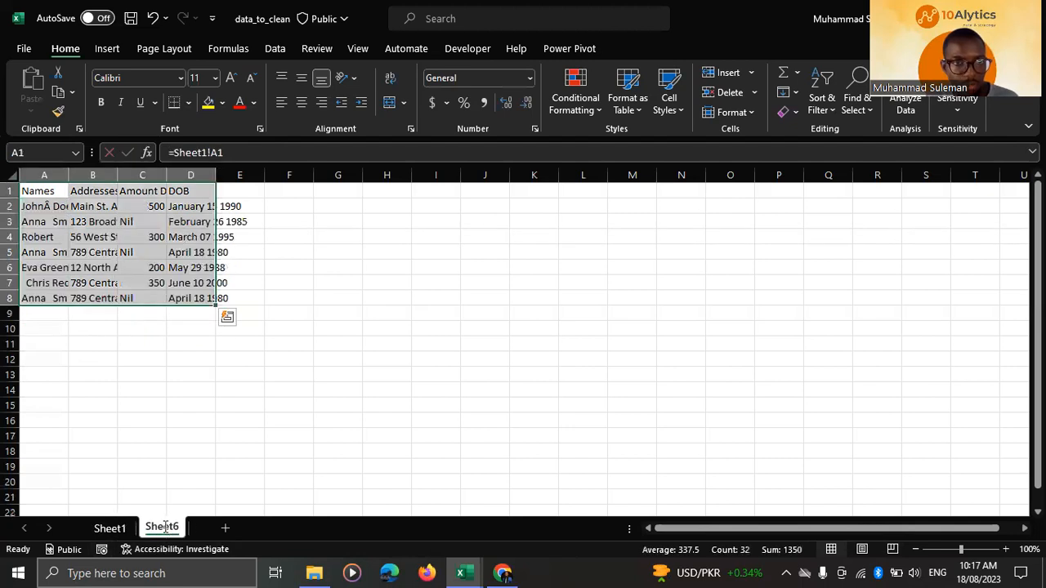
pyautogui.doubleClick(162, 527)
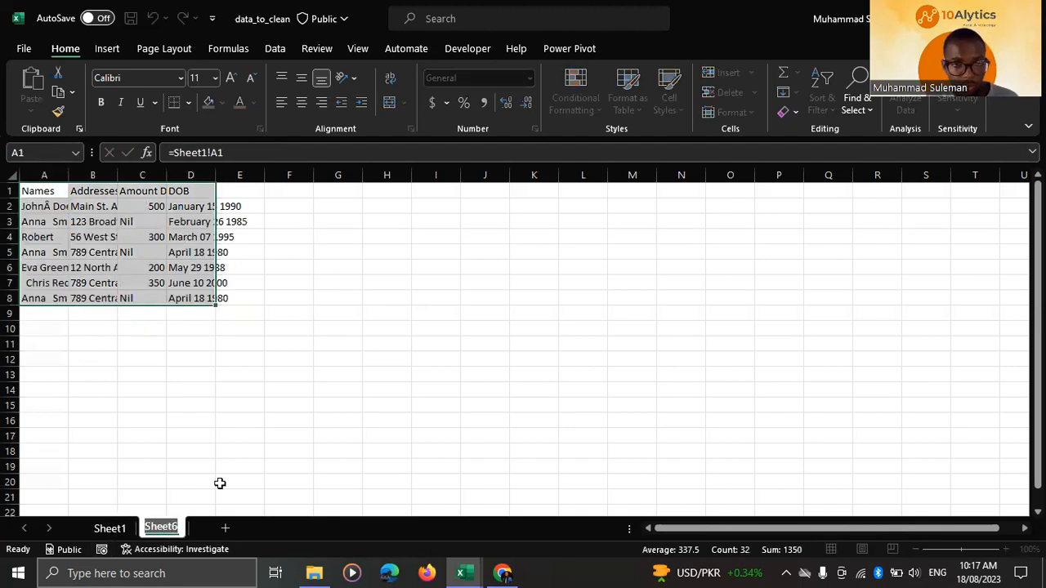
pyautogui.write('Copy')
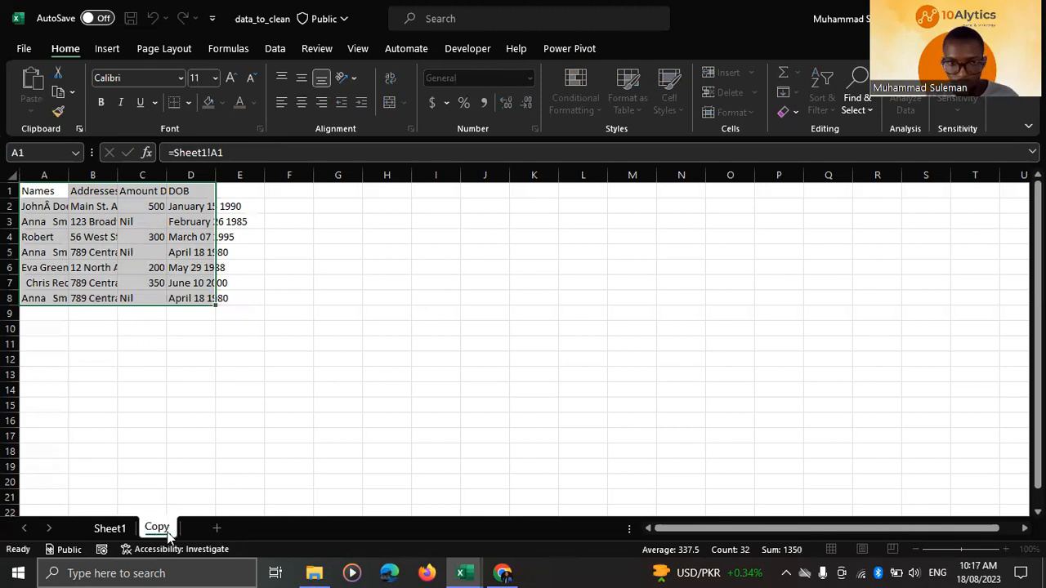
pyautogui.press('Return')
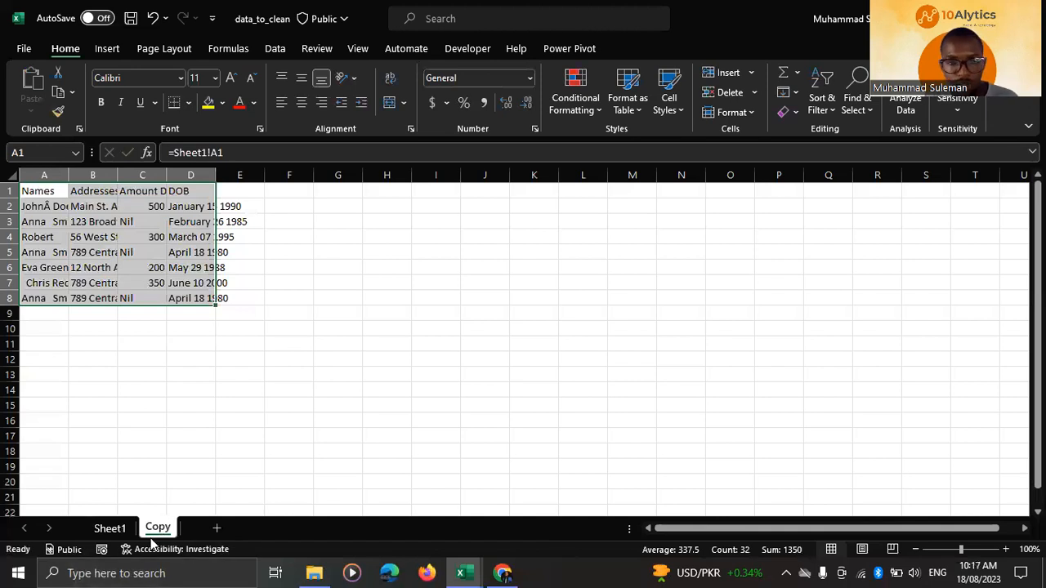
# Examine the link formulas behind the Copy sheet's cells, including the header in A1 and cells C5 and D5
pyautogui.click(49, 201)
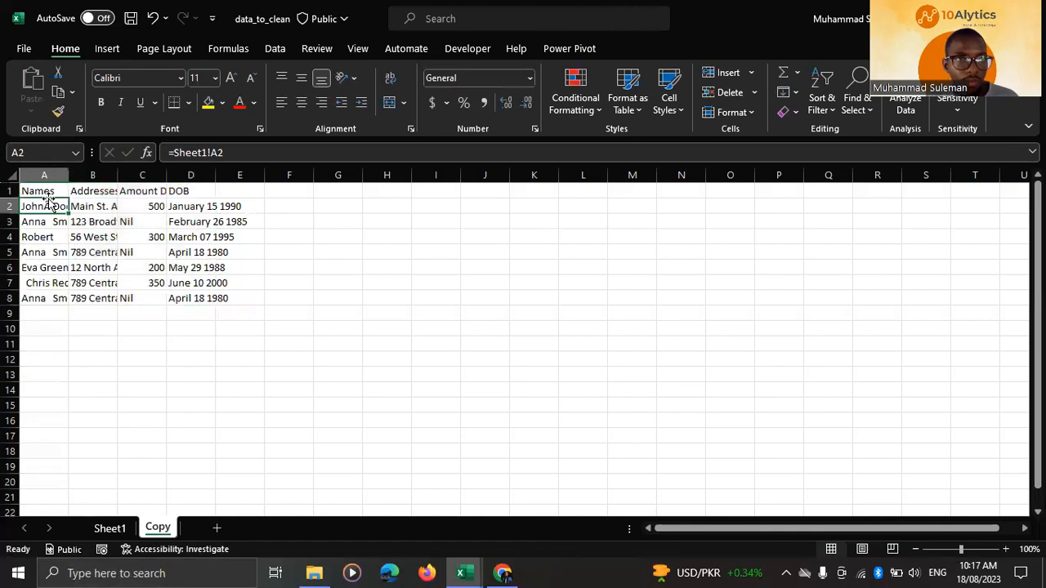
pyautogui.click(43, 191)
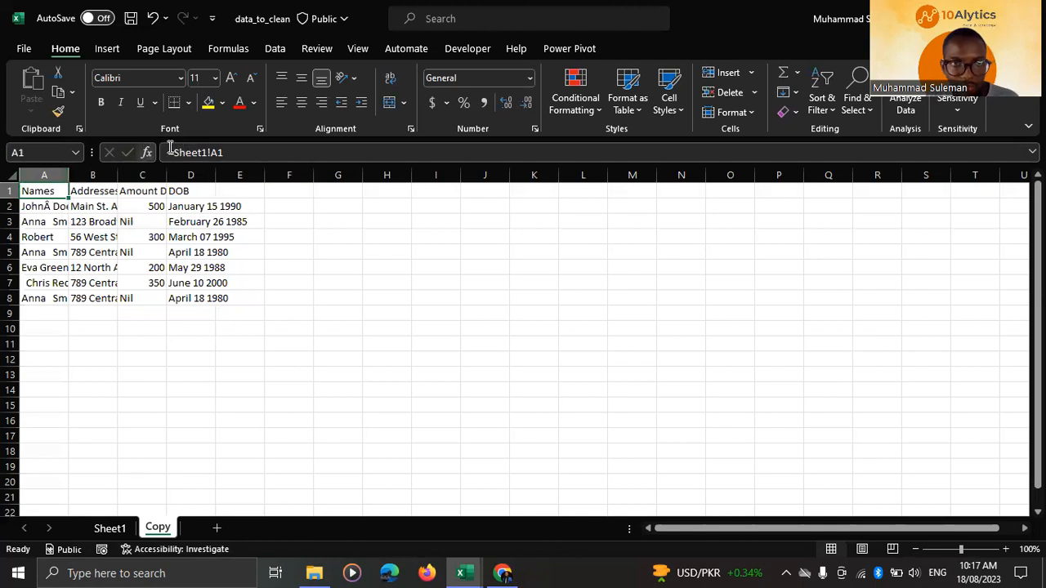
pyautogui.moveTo(173, 152); pyautogui.dragTo(237, 152)
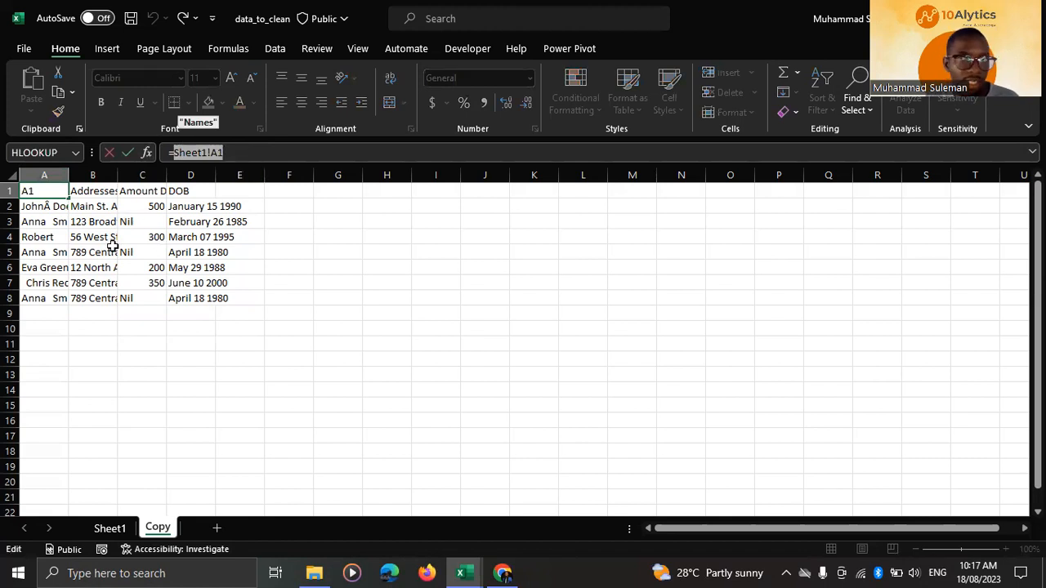
pyautogui.click(173, 152)
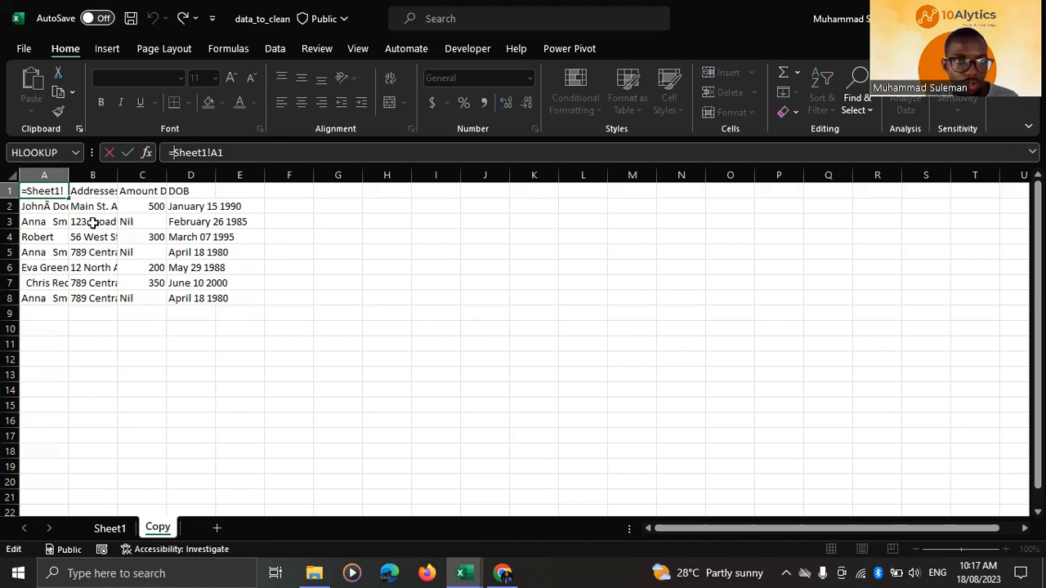
pyautogui.hotkey('ctrl', 'Return')
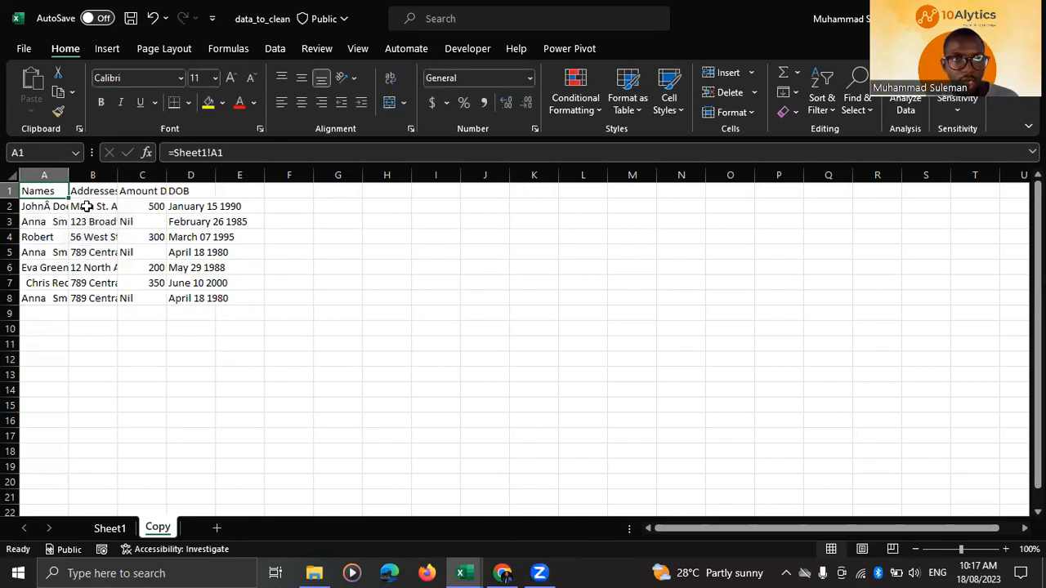
pyautogui.moveTo(49, 189); pyautogui.dragTo(203, 301)
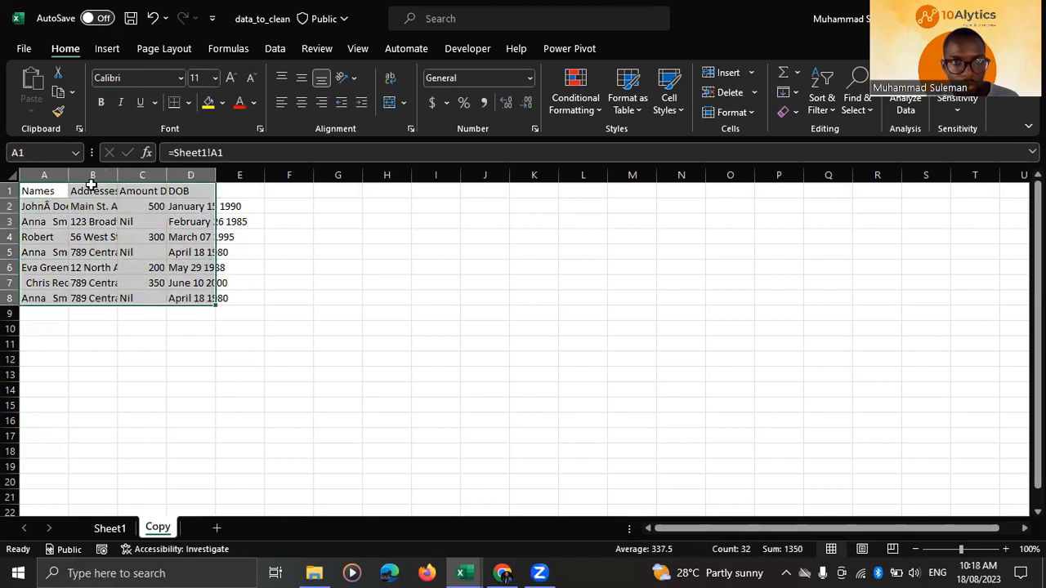
pyautogui.doubleClick(60, 190)
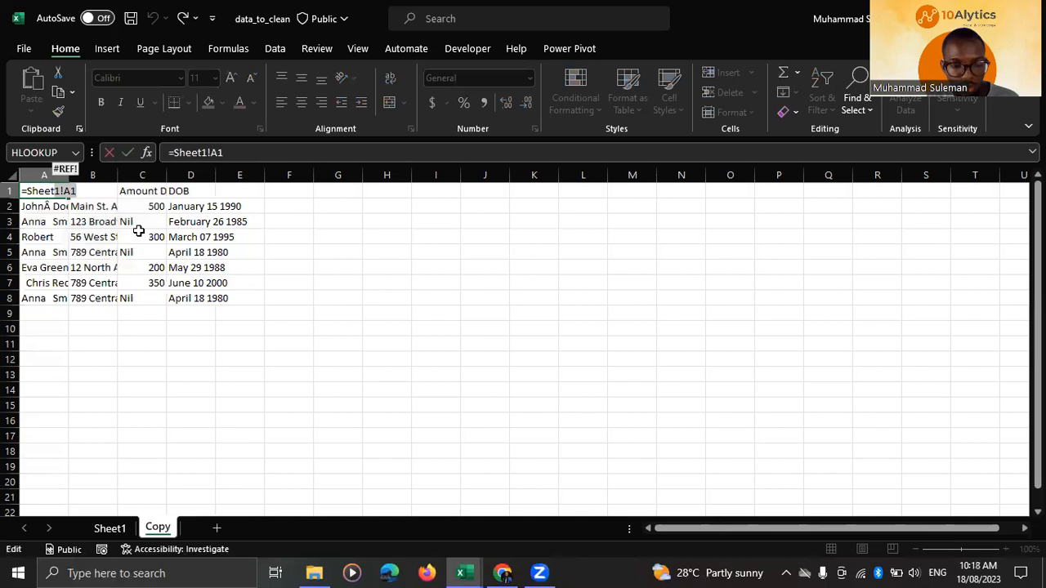
pyautogui.press('Escape')
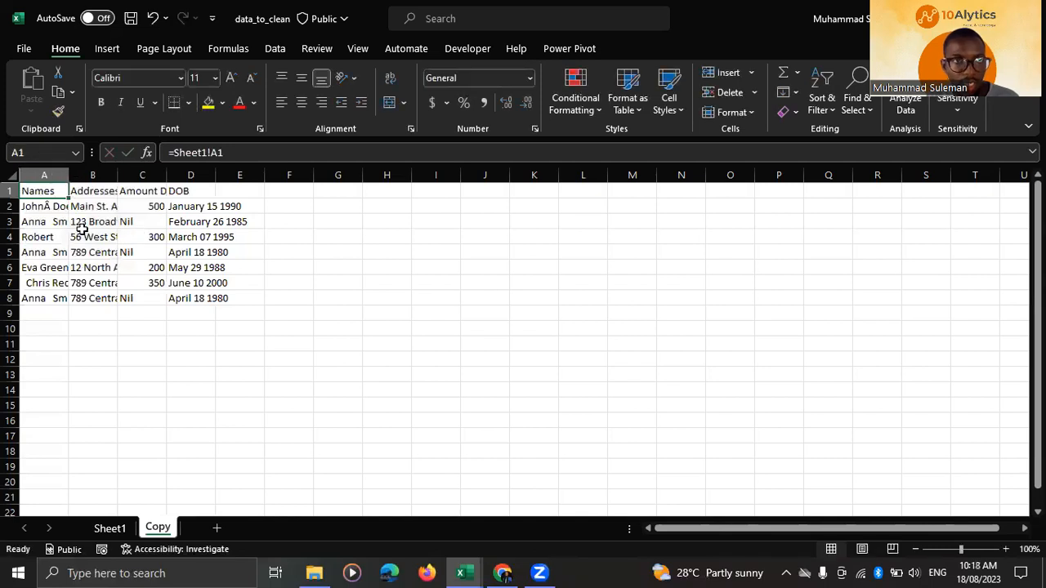
pyautogui.click(122, 253)
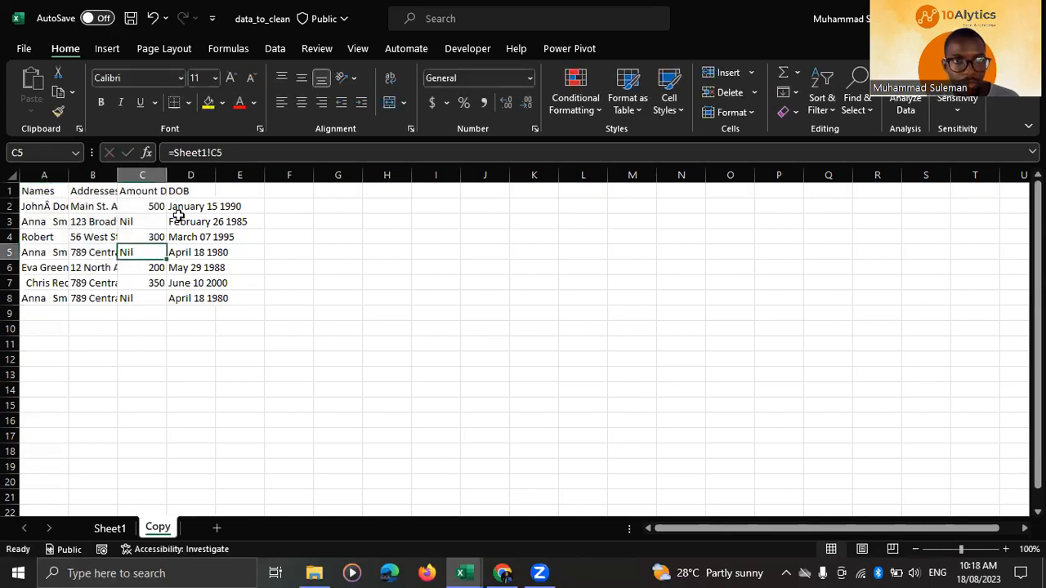
pyautogui.click(110, 234)
pyautogui.click(174, 254)
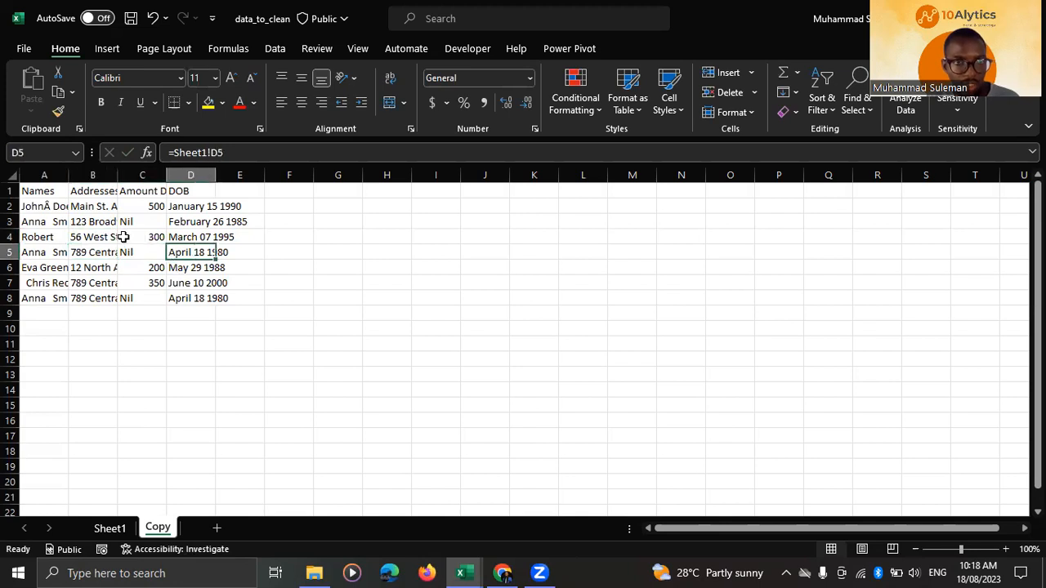
# Convert the range A1:D8 on the Copy sheet into a table with headers, accepting the conversion of header formulas to static text
pyautogui.click(124, 237)
pyautogui.hotkey('ctrl', 't')
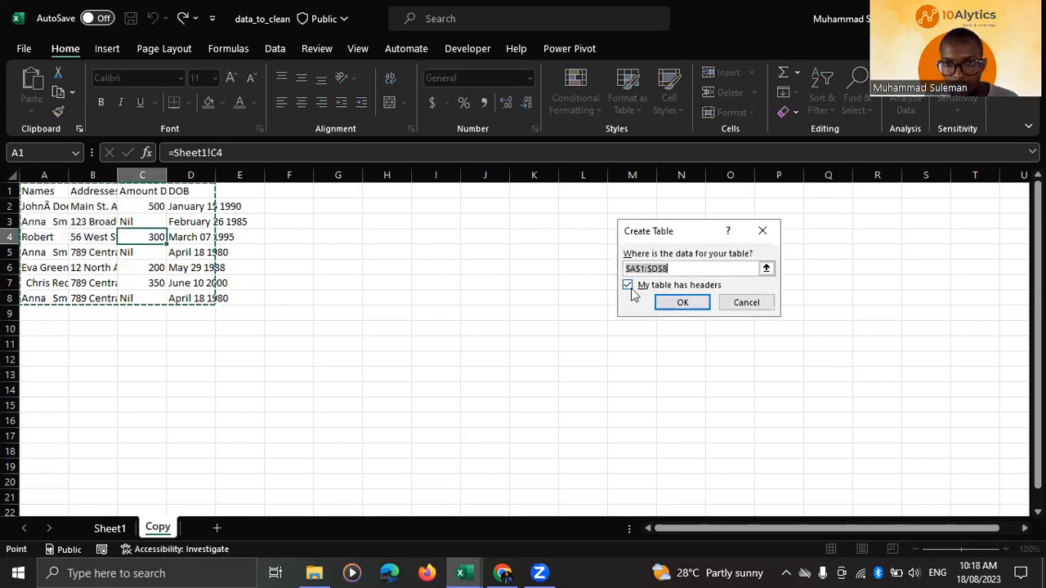
pyautogui.click(683, 303)
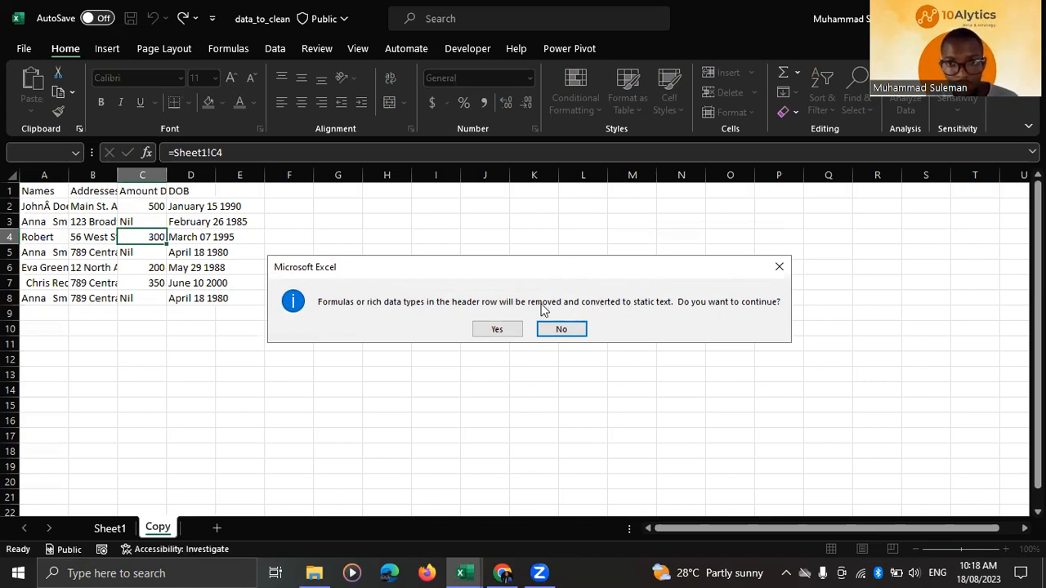
pyautogui.click(496, 331)
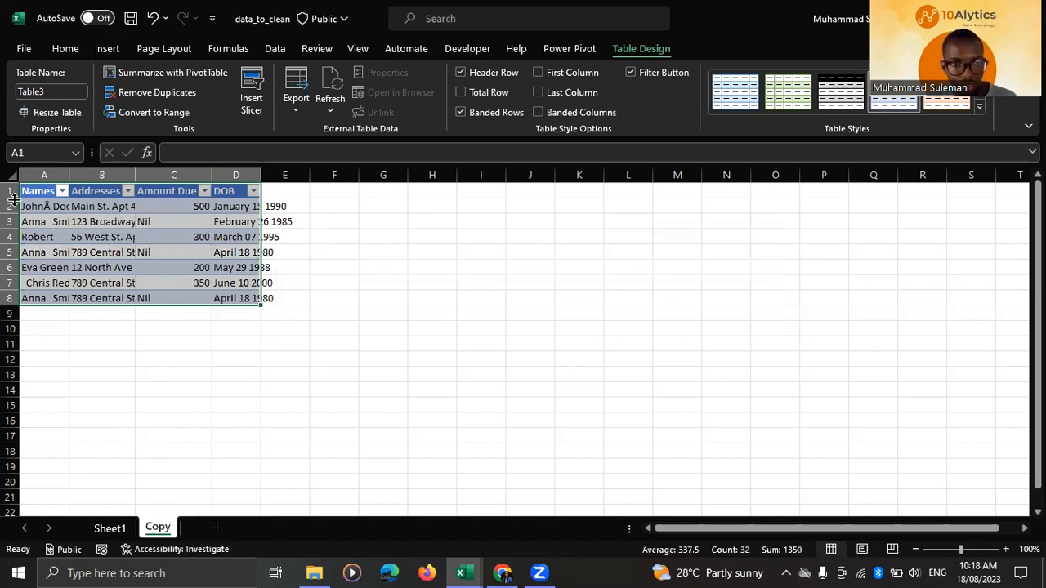
# Auto-fit the widths of columns A to D on the Copy sheet to their contents
pyautogui.moveTo(30, 174); pyautogui.dragTo(244, 173)
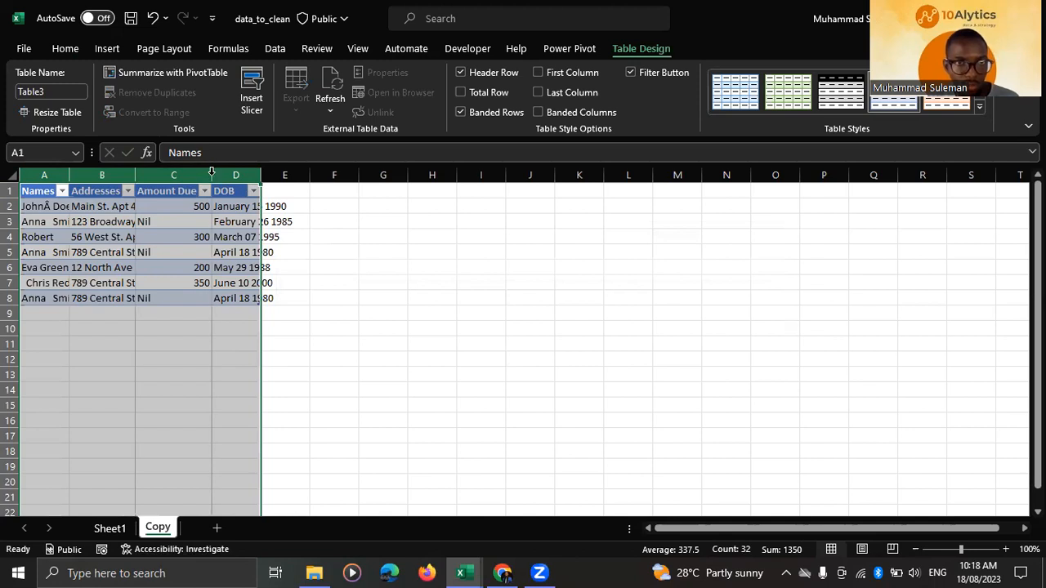
pyautogui.doubleClick(210, 174)
pyautogui.click(139, 205)
pyautogui.moveTo(42, 206); pyautogui.dragTo(311, 297)
pyautogui.click(258, 237)
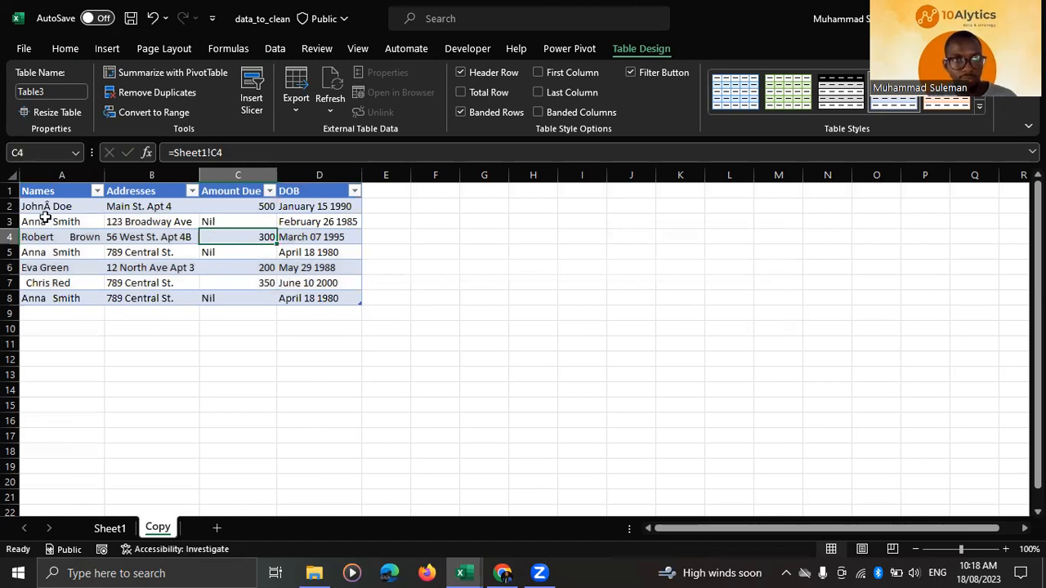
# Examine the table data on the Copy sheet, especially the spacing and stray characters in the Names column entries
pyautogui.moveTo(47, 205); pyautogui.dragTo(306, 294)
pyautogui.moveTo(23, 205); pyautogui.dragTo(48, 280)
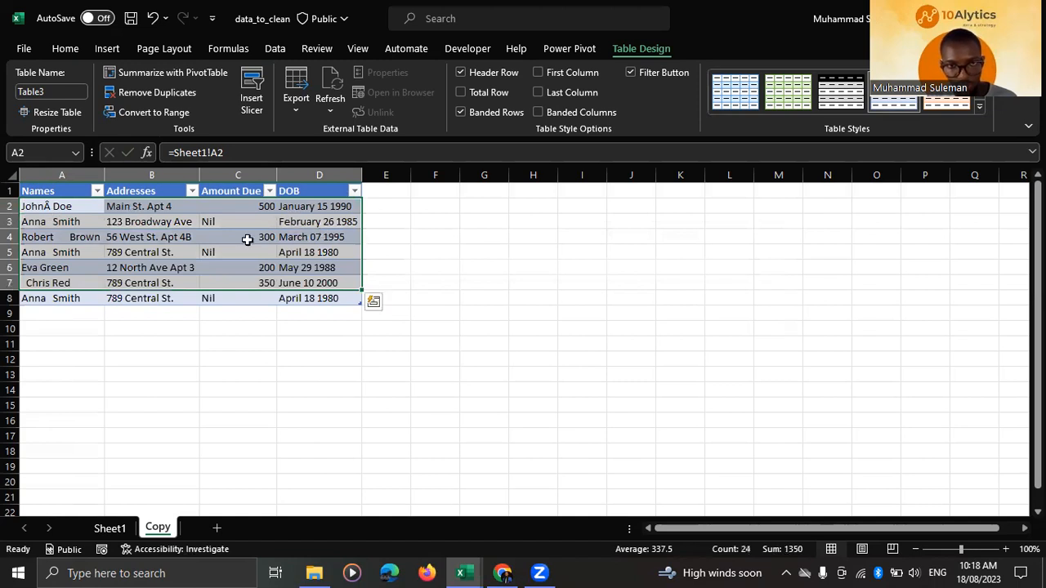
pyautogui.moveTo(71, 207); pyautogui.dragTo(61, 299)
pyautogui.moveTo(67, 205); pyautogui.dragTo(65, 294)
pyautogui.moveTo(52, 208); pyautogui.dragTo(47, 298)
pyautogui.click(57, 206)
pyautogui.moveTo(58, 206); pyautogui.dragTo(54, 297)
pyautogui.moveTo(47, 206); pyautogui.dragTo(50, 298)
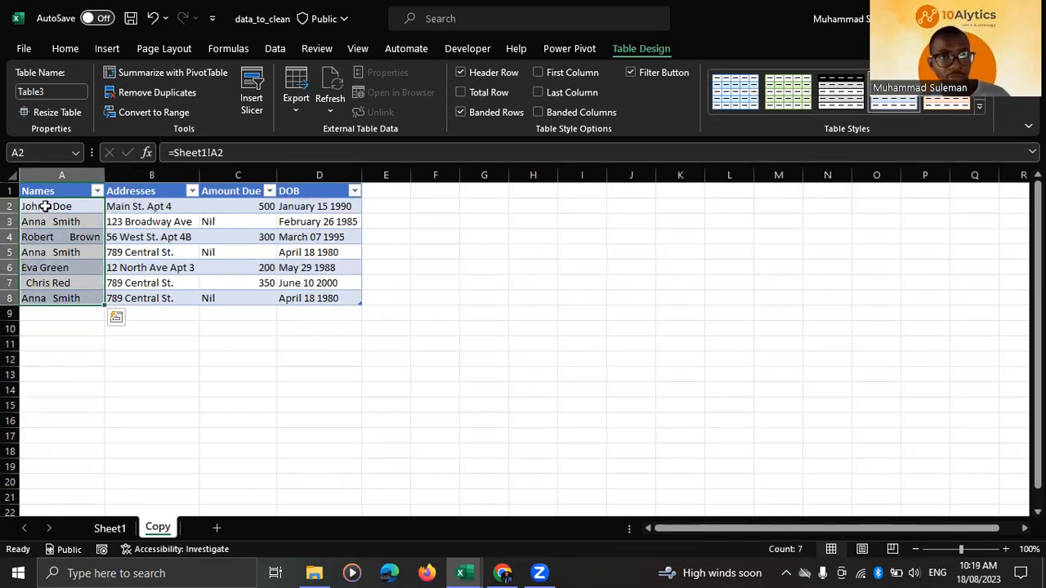
pyautogui.click(58, 202)
pyautogui.moveTo(58, 202); pyautogui.dragTo(56, 299)
# Wrap the link formula in A2 as =TRIM(Sheet1!A2), apply it down the Names column and review the entries in A2:A8
pyautogui.click(57, 201)
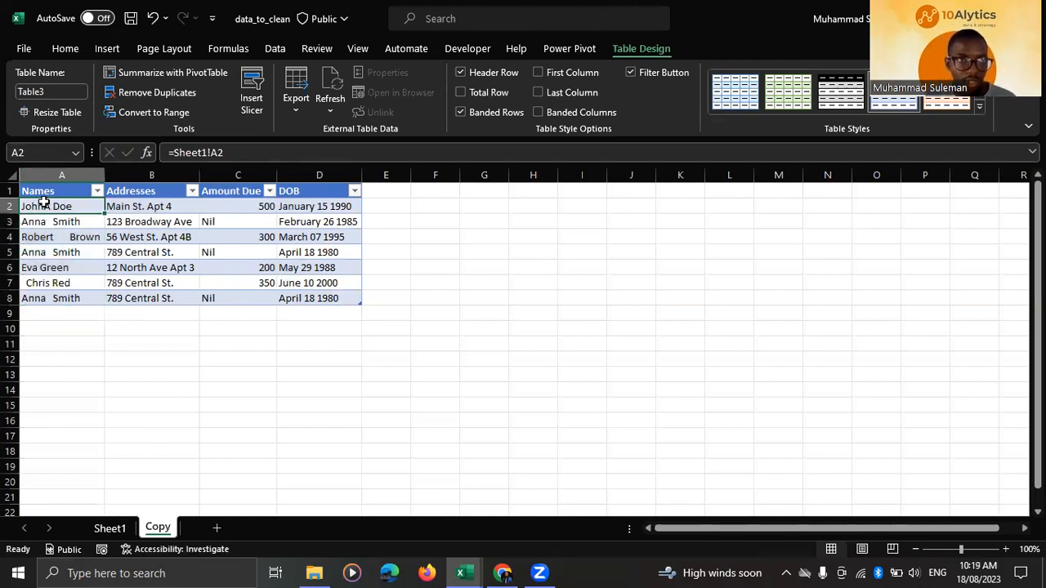
pyautogui.click(175, 152)
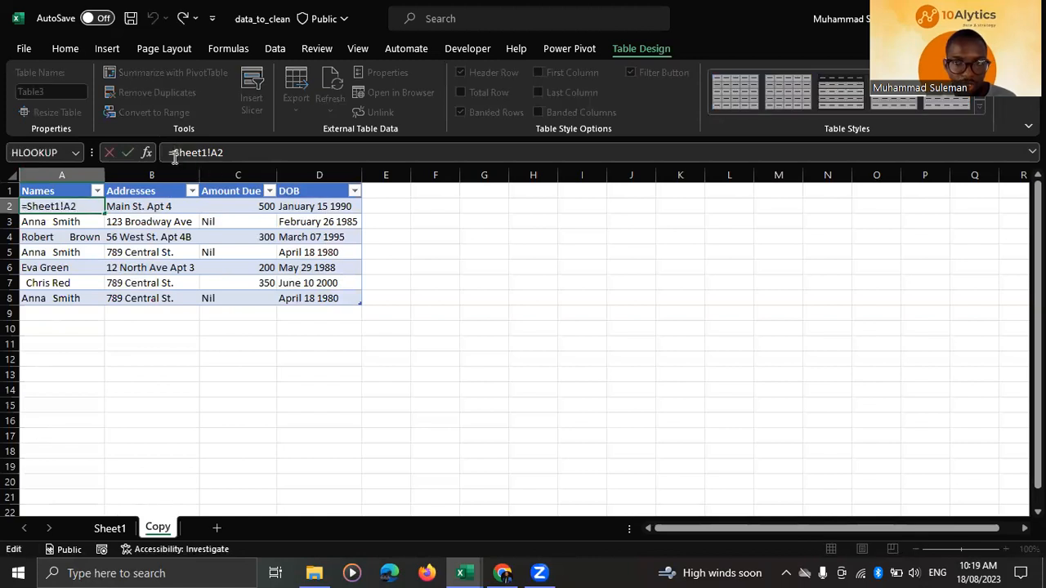
pyautogui.write('tri')
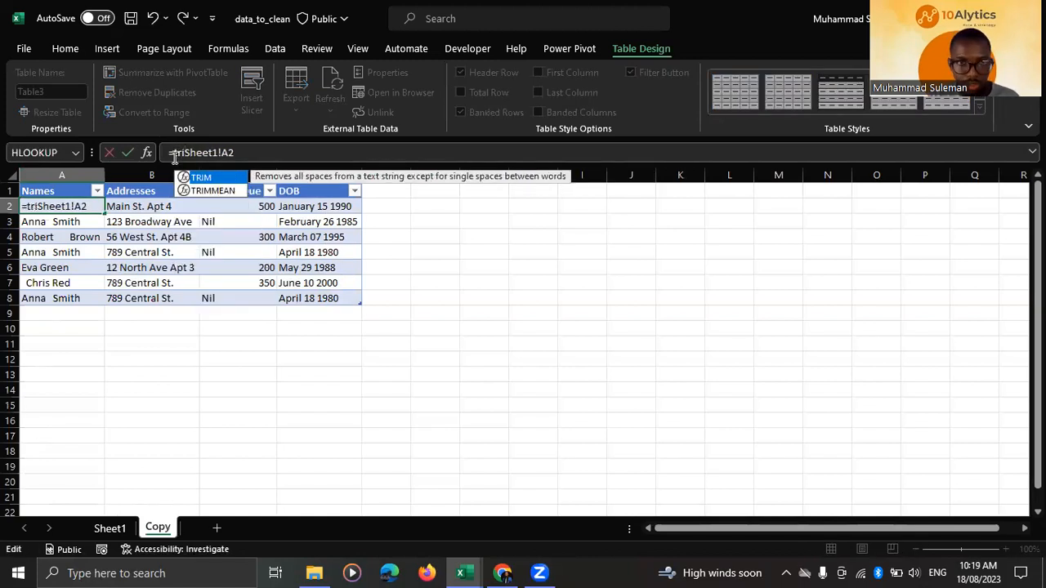
pyautogui.press('Tab')
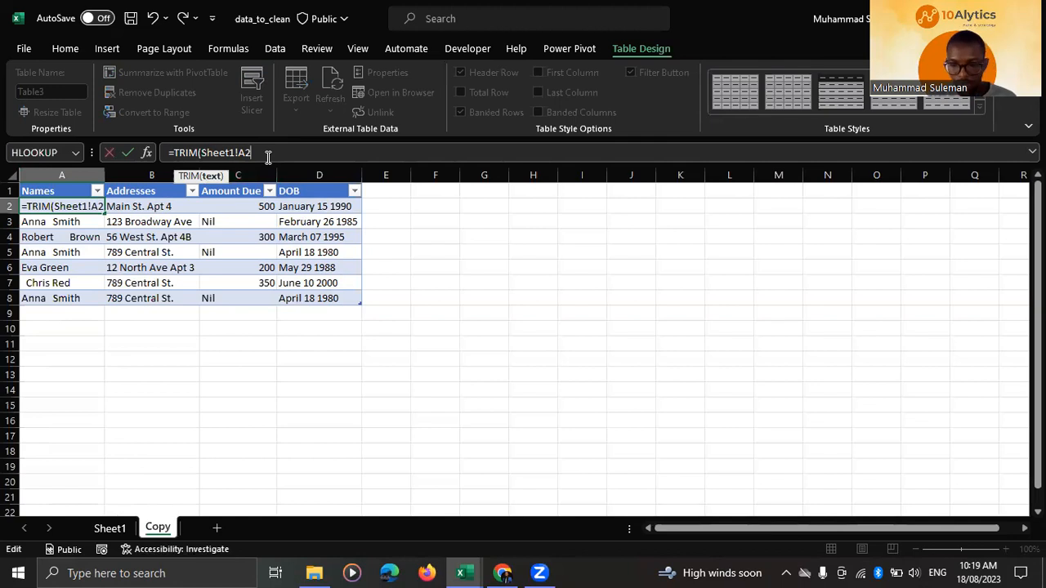
pyautogui.write(')')
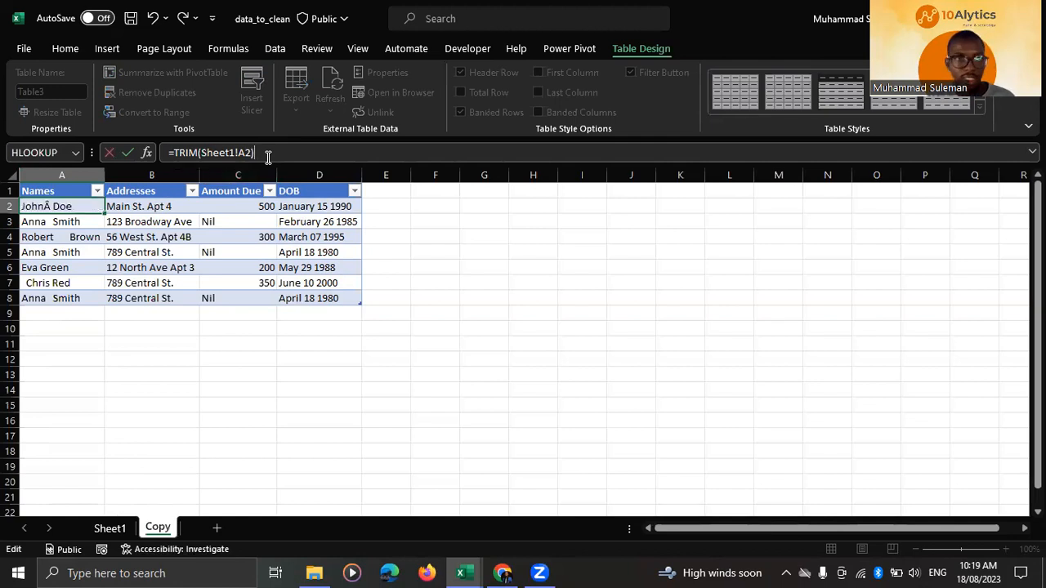
pyautogui.press('Return')
pyautogui.moveTo(47, 206); pyautogui.dragTo(48, 294)
pyautogui.moveTo(51, 206); pyautogui.dragTo(54, 298)
pyautogui.moveTo(63, 205); pyautogui.dragTo(58, 297)
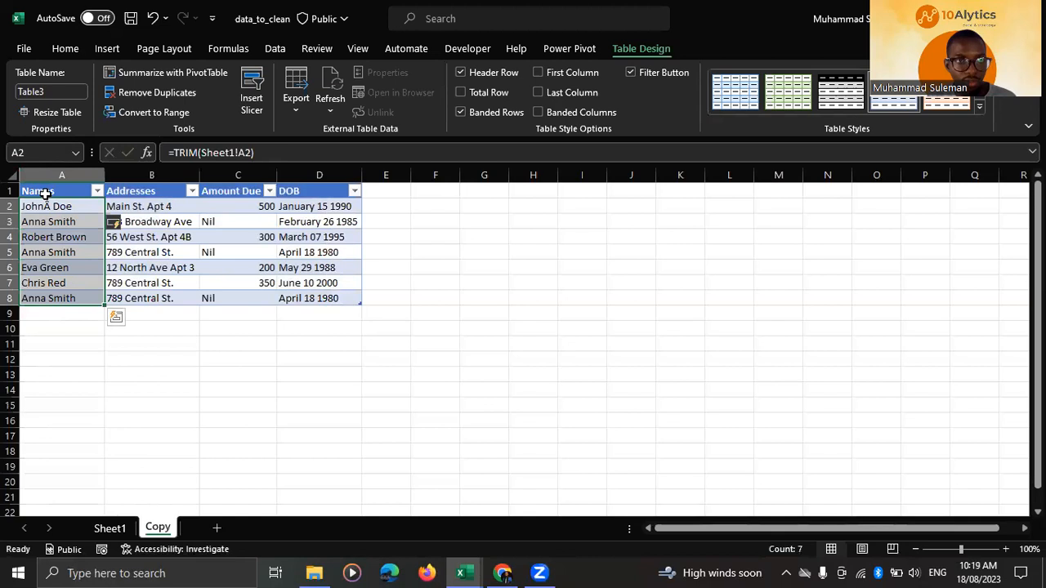
pyautogui.moveTo(40, 206); pyautogui.dragTo(40, 299)
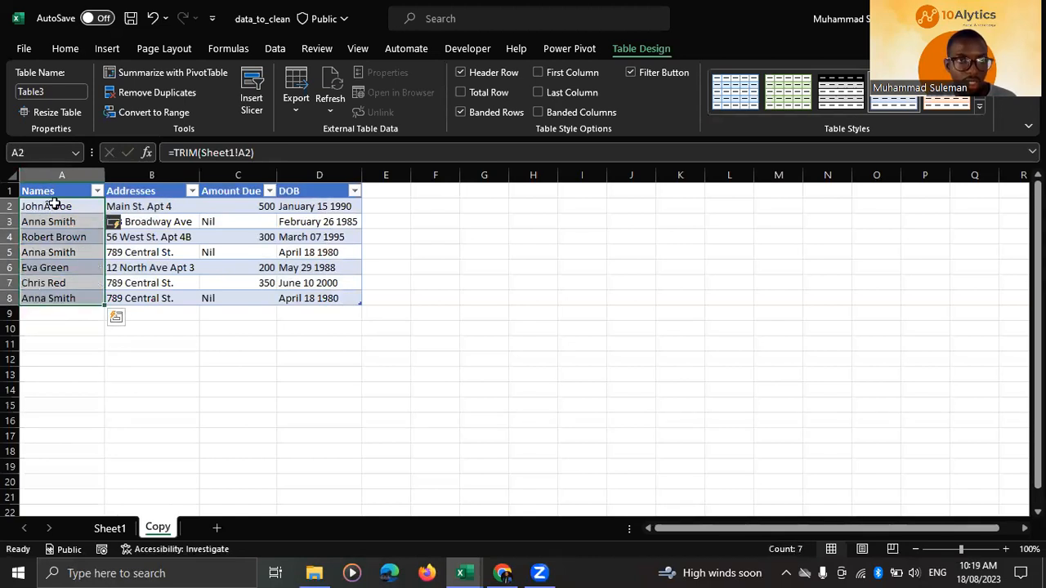
# Extend the Names column formula in A2 to =CLEAN(TRIM(Sheet1!A2)) and review the column's entries
pyautogui.click(50, 206)
pyautogui.click(176, 152)
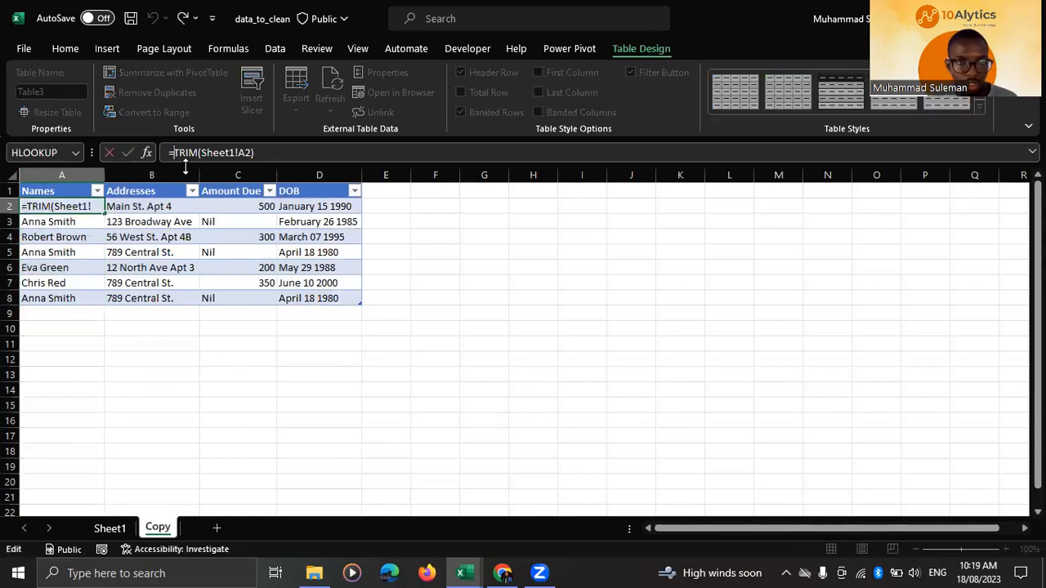
pyautogui.write('clean')
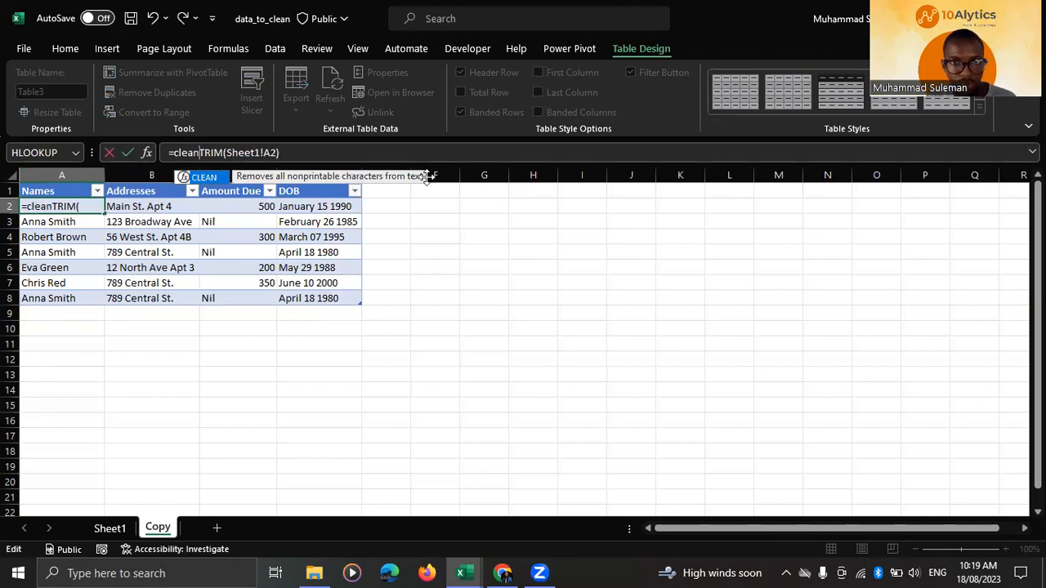
pyautogui.press('Tab')
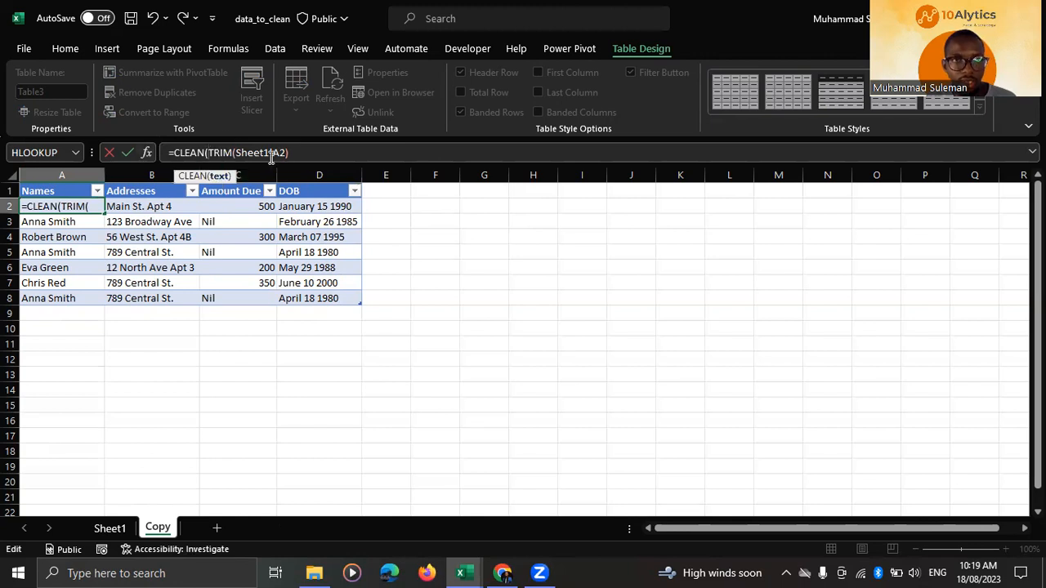
pyautogui.click(300, 152)
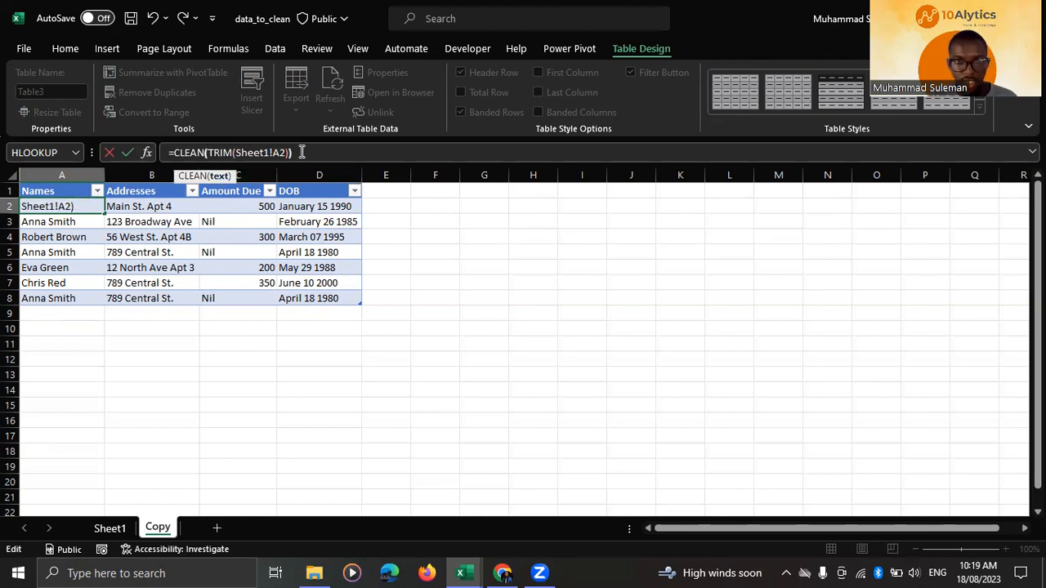
pyautogui.write(')')
pyautogui.press('Return')
pyautogui.moveTo(47, 205); pyautogui.dragTo(43, 298)
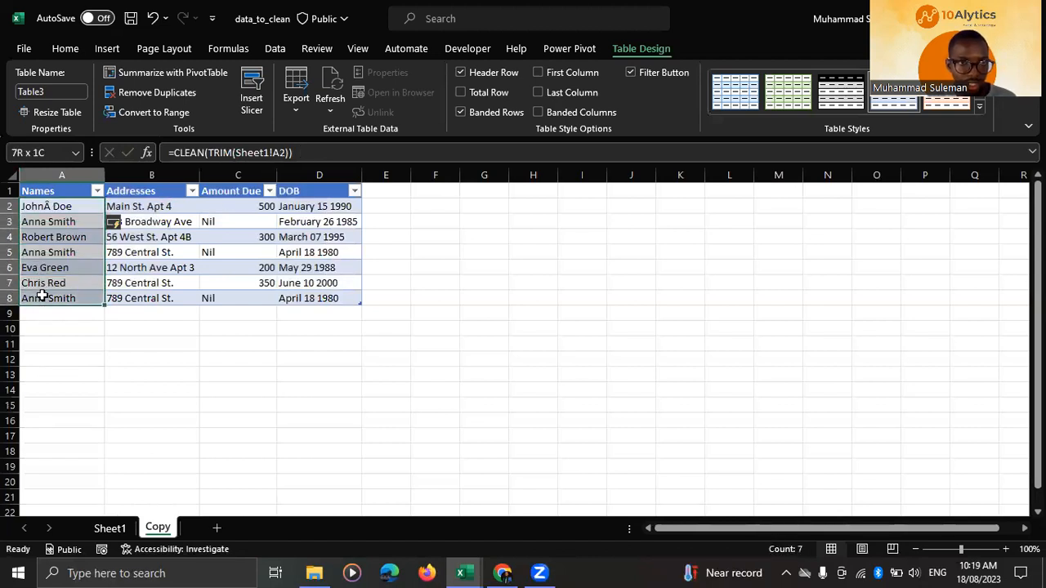
pyautogui.moveTo(46, 206); pyautogui.dragTo(53, 299)
pyautogui.click(62, 206)
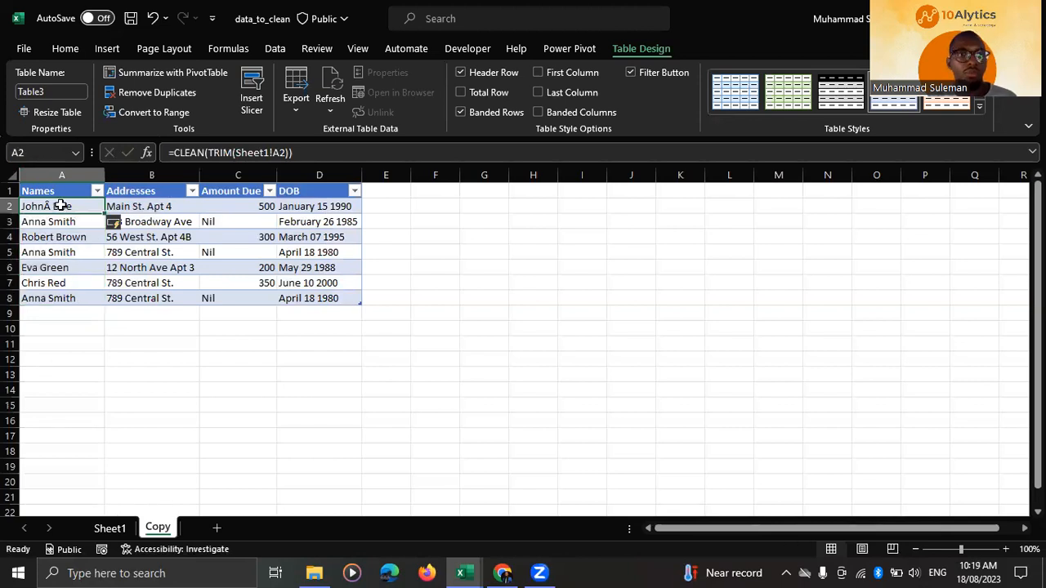
# Examine the Addresses and Amount Due columns, including the Nil entries in C3, C5 and C8
pyautogui.moveTo(164, 206); pyautogui.dragTo(159, 298)
pyautogui.click(163, 206)
pyautogui.moveTo(231, 204); pyautogui.dragTo(230, 302)
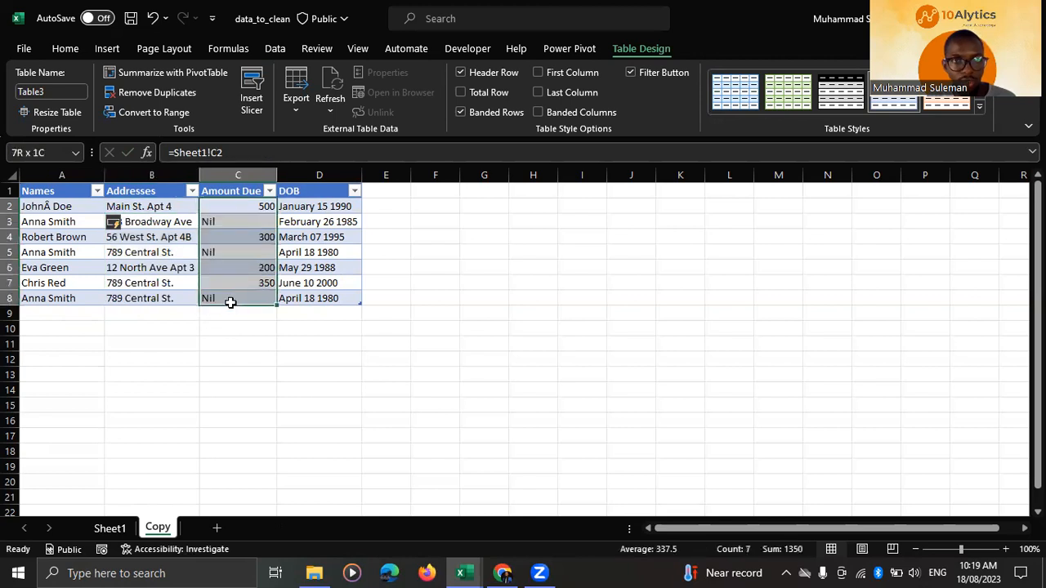
pyautogui.click(241, 206)
pyautogui.moveTo(241, 206); pyautogui.dragTo(229, 298)
pyautogui.moveTo(234, 208); pyautogui.dragTo(240, 299)
pyautogui.moveTo(237, 208); pyautogui.dragTo(236, 297)
pyautogui.moveTo(235, 208); pyautogui.dragTo(241, 292)
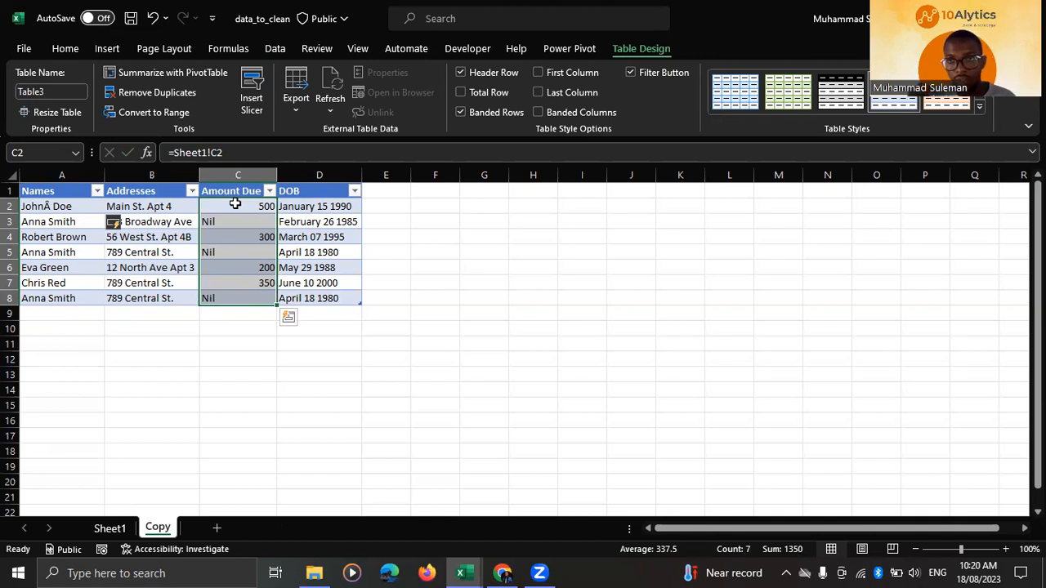
pyautogui.click(223, 220)
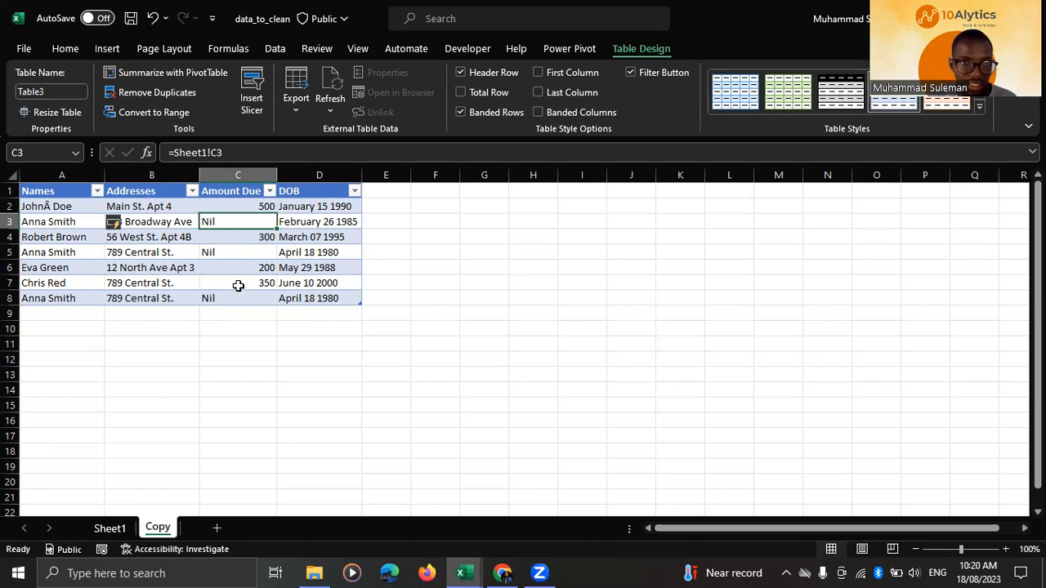
pyautogui.click(220, 253)
pyautogui.click(211, 297)
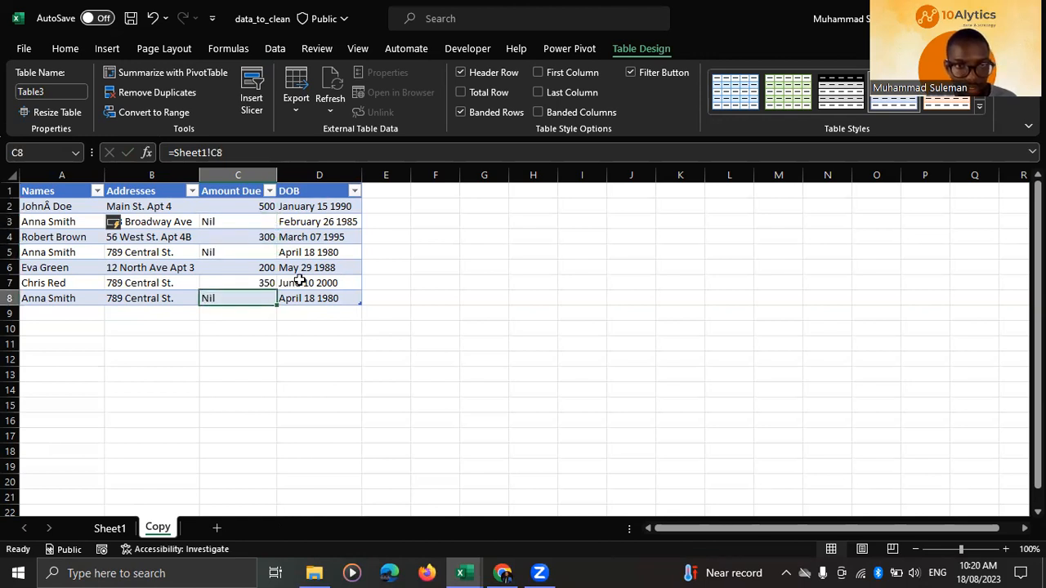
pyautogui.click(214, 252)
pyautogui.click(219, 222)
pyautogui.click(222, 255)
pyautogui.click(220, 299)
# Change the Amount Due formula in C2 to =VALUE(Sheet1!C2) and apply it down the column
pyautogui.click(221, 206)
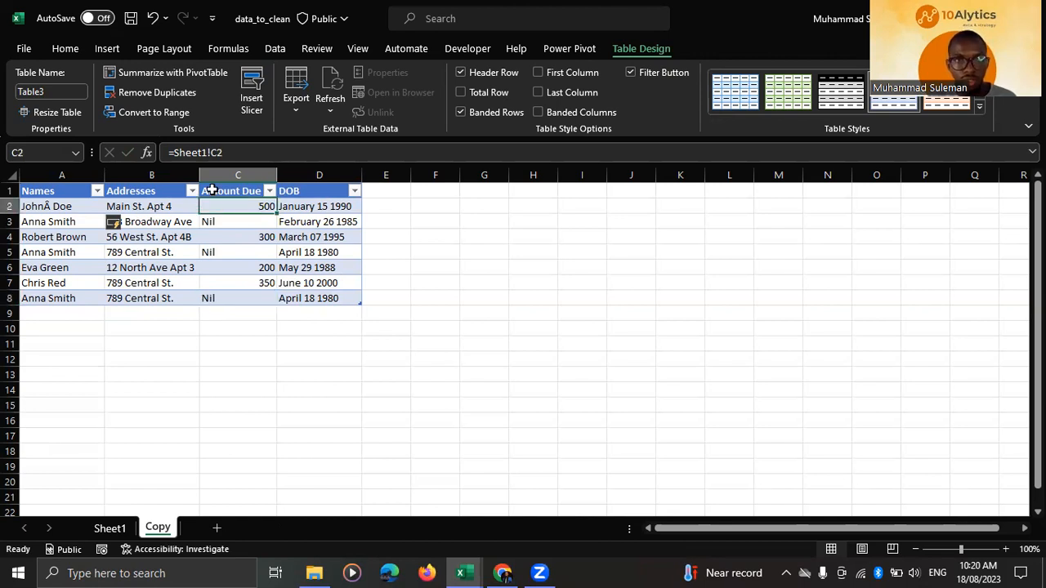
pyautogui.click(174, 154)
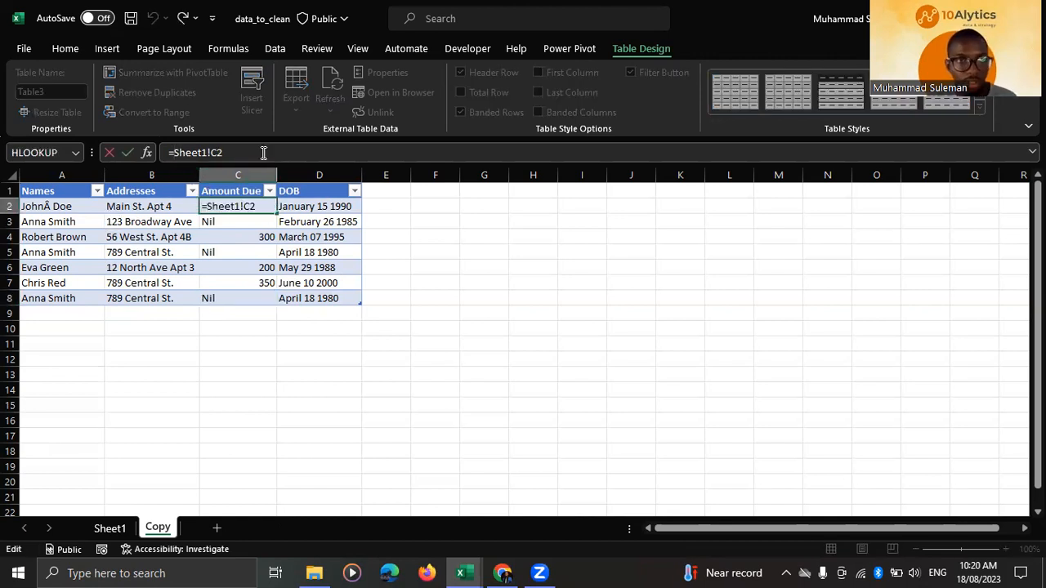
pyautogui.write('vlu')
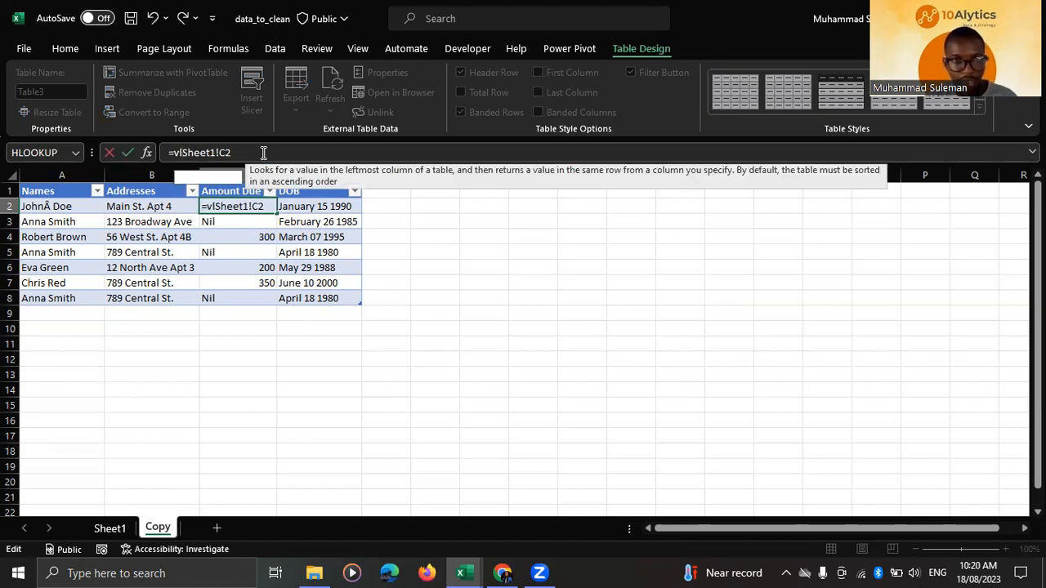
pyautogui.press('BackSpace')
pyautogui.press('BackSpace')
pyautogui.write('a')
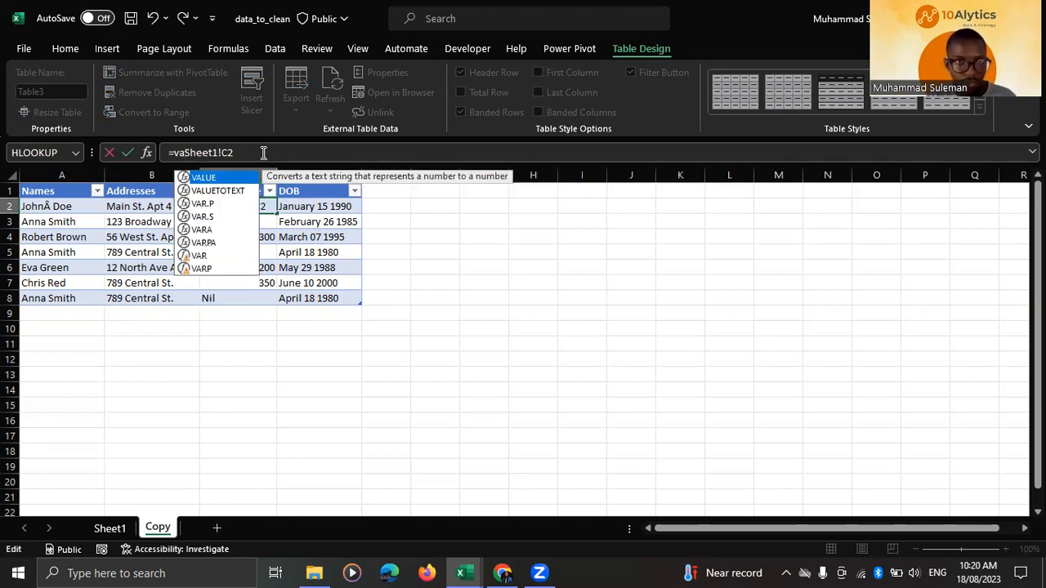
pyautogui.press('Tab')
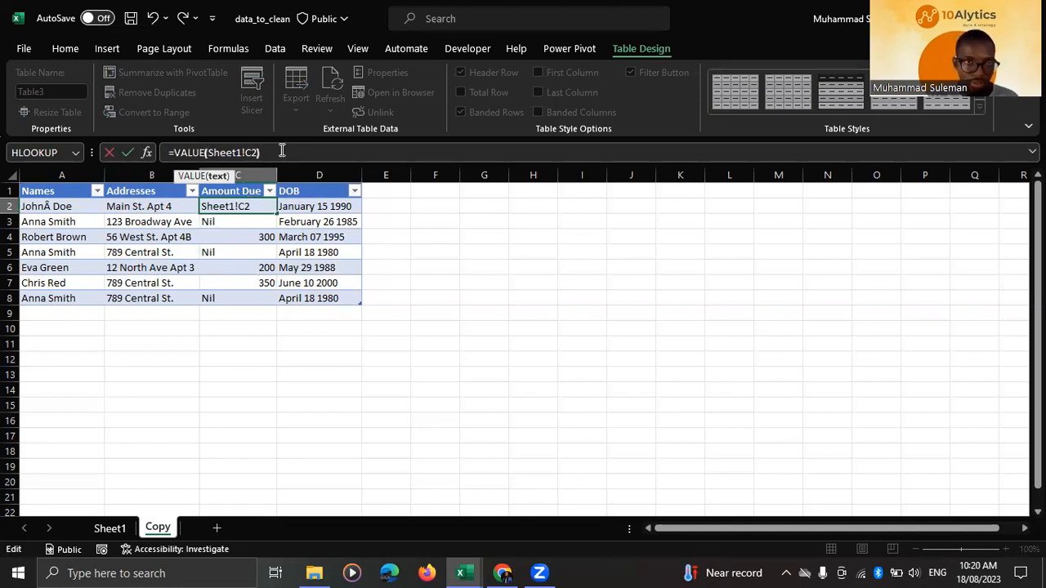
pyautogui.write(')')
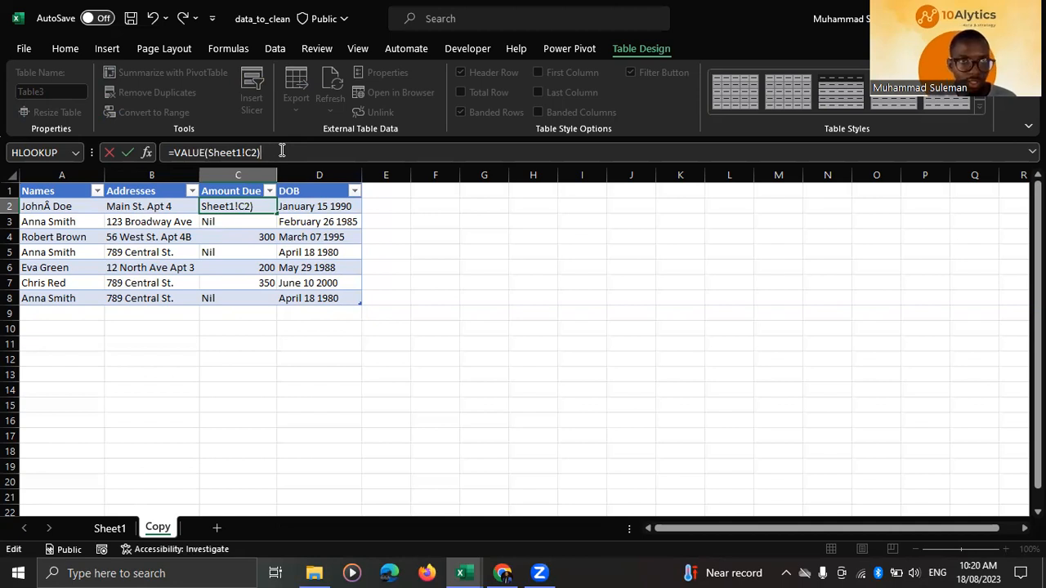
pyautogui.press('Return')
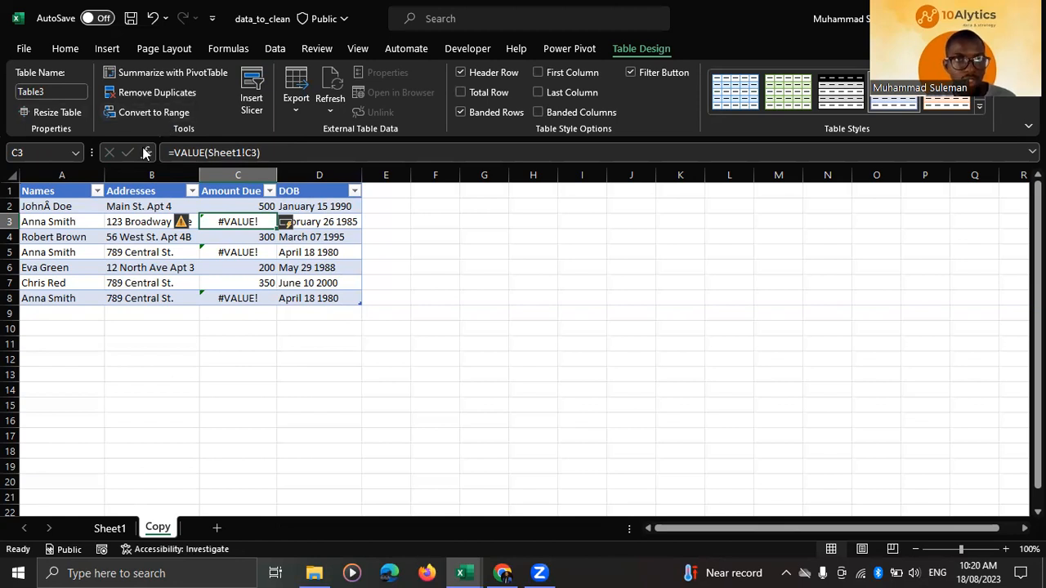
# Wrap the Amount Due formula in C3 as =IFERROR(VALUE(Sheet1!C3),0) and apply it to the whole column
pyautogui.click(172, 152)
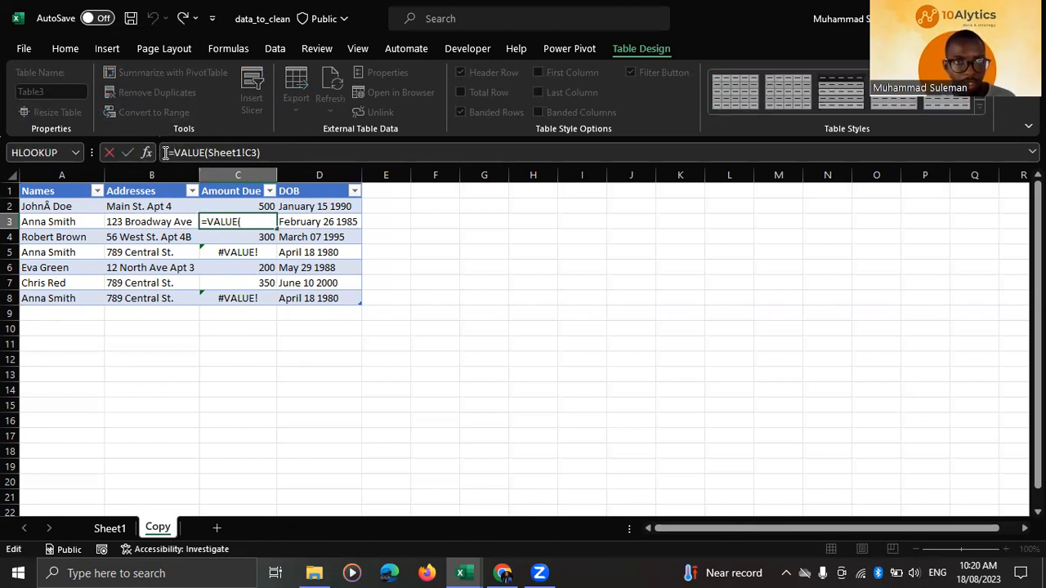
pyautogui.write('iferr')
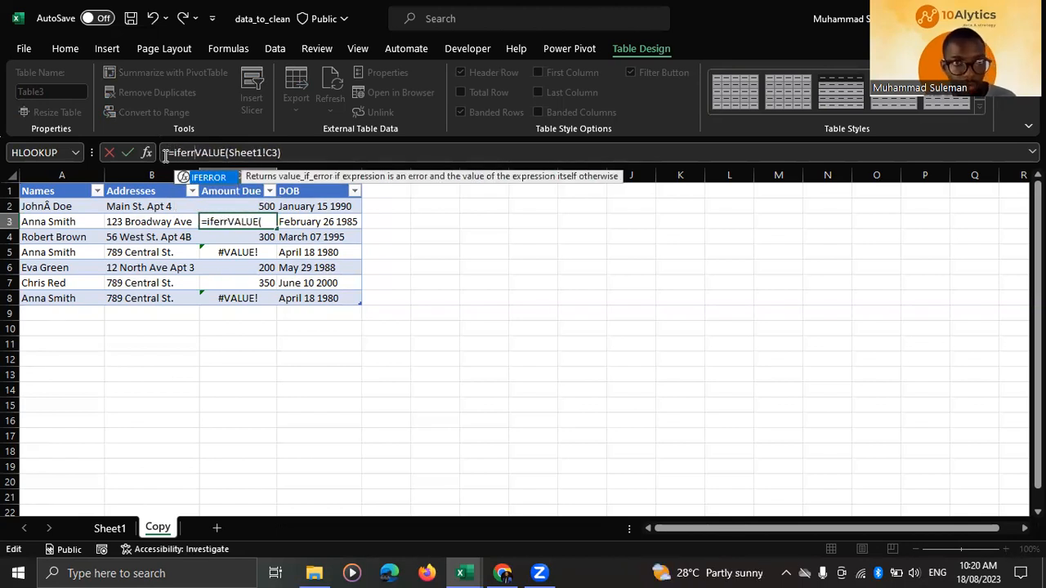
pyautogui.press('Tab')
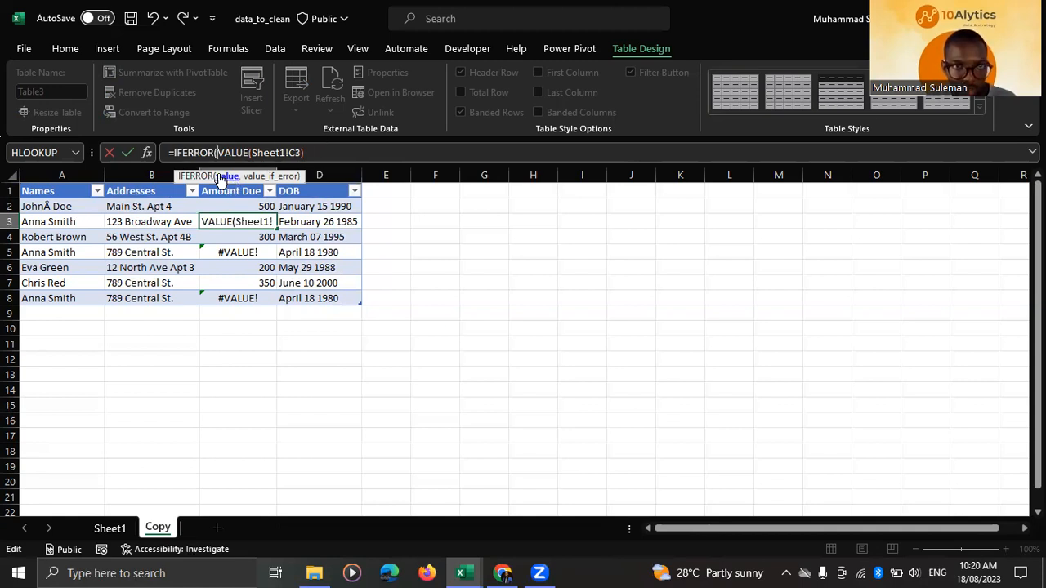
pyautogui.click(312, 153)
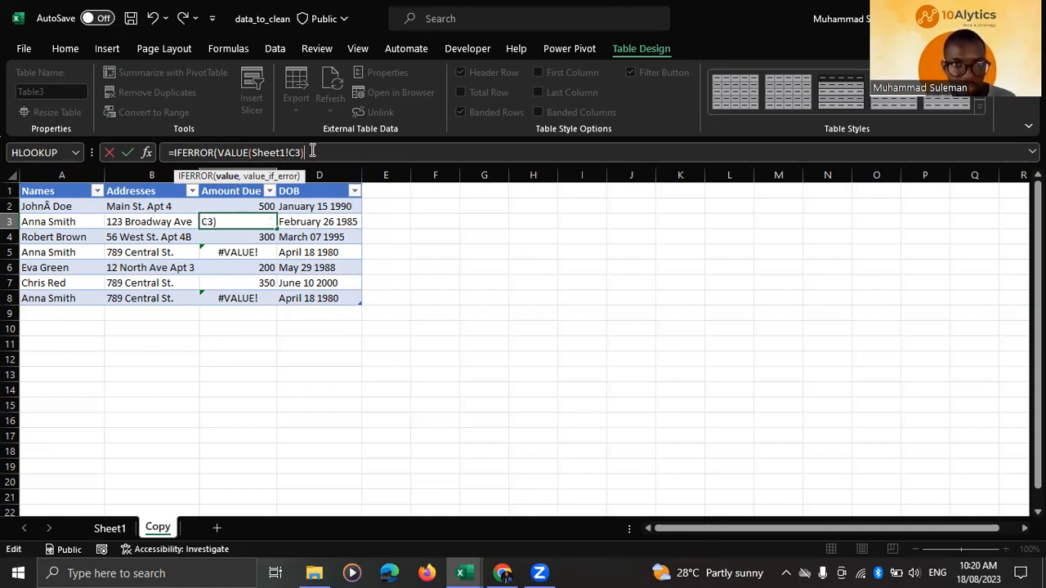
pyautogui.write(',')
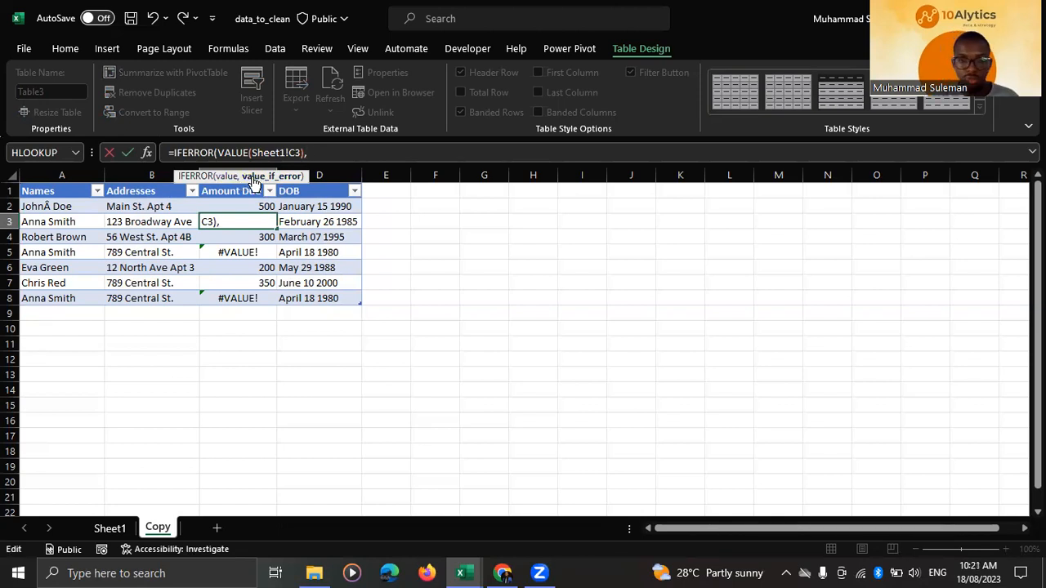
pyautogui.write('0')
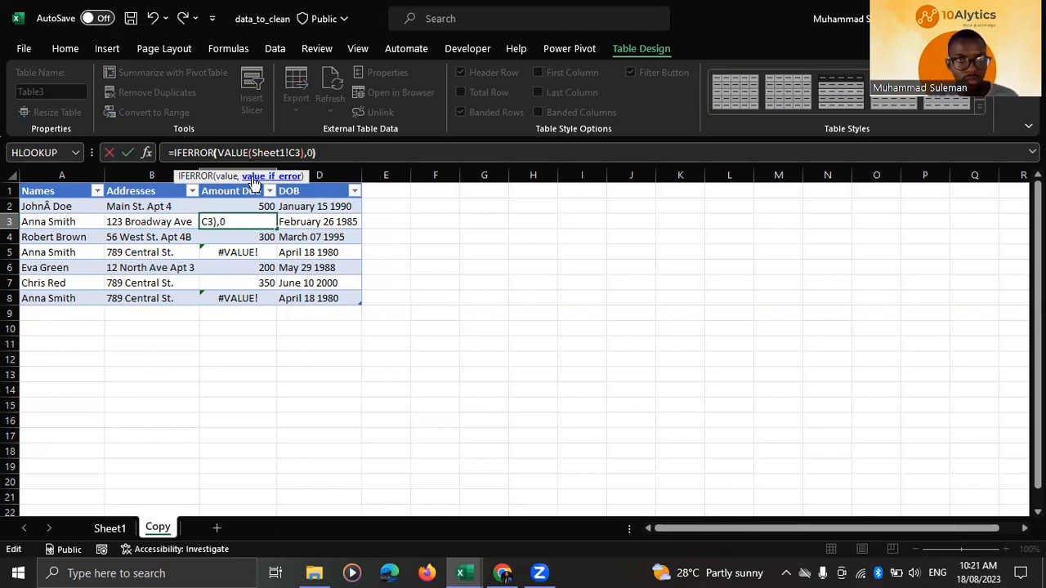
pyautogui.write(')')
pyautogui.press('Return')
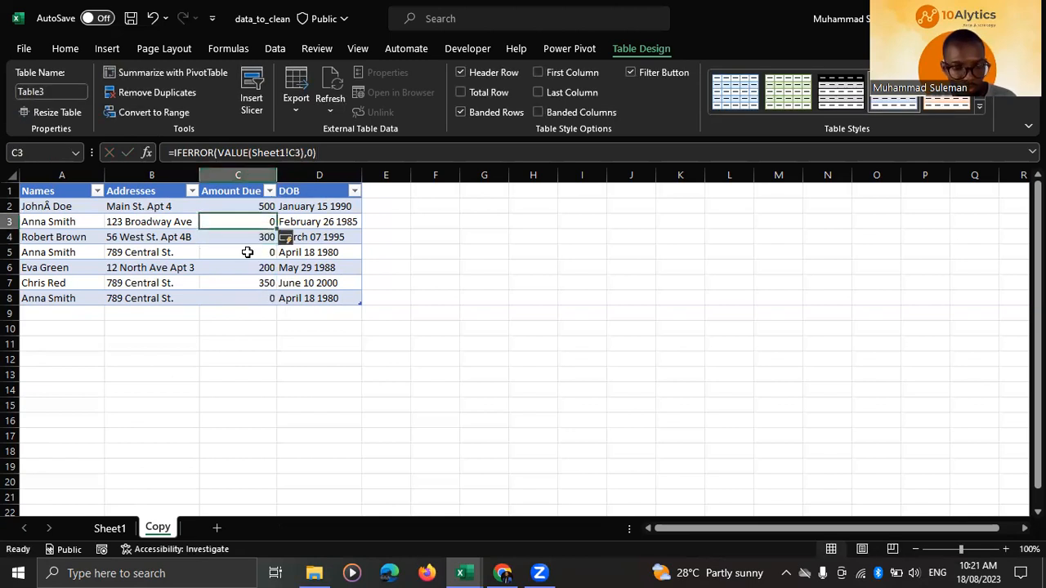
# Review the converted values in the Amount Due column, C2:C8, including cells C3, C5 and C8
pyautogui.keyDown('ctrl'); pyautogui.click(245, 259); pyautogui.keyUp('ctrl')
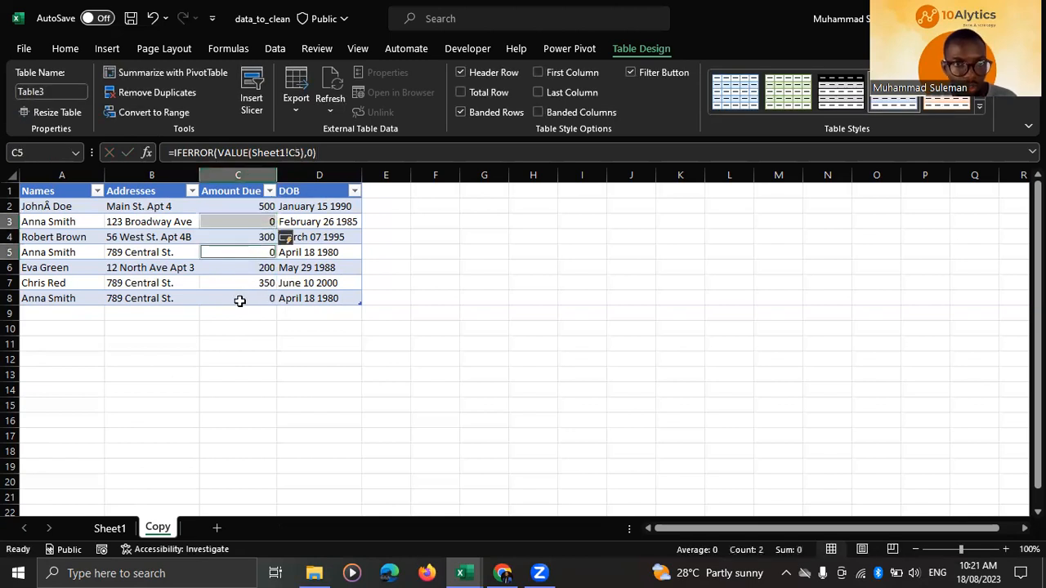
pyautogui.keyDown('ctrl'); pyautogui.click(239, 299); pyautogui.keyUp('ctrl')
pyautogui.click(227, 255)
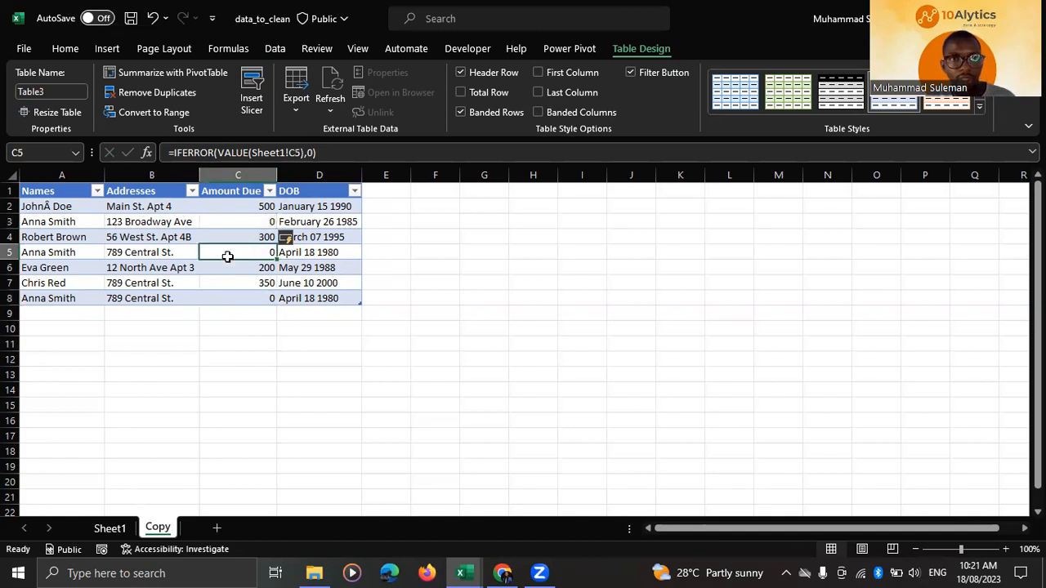
pyautogui.click(256, 225)
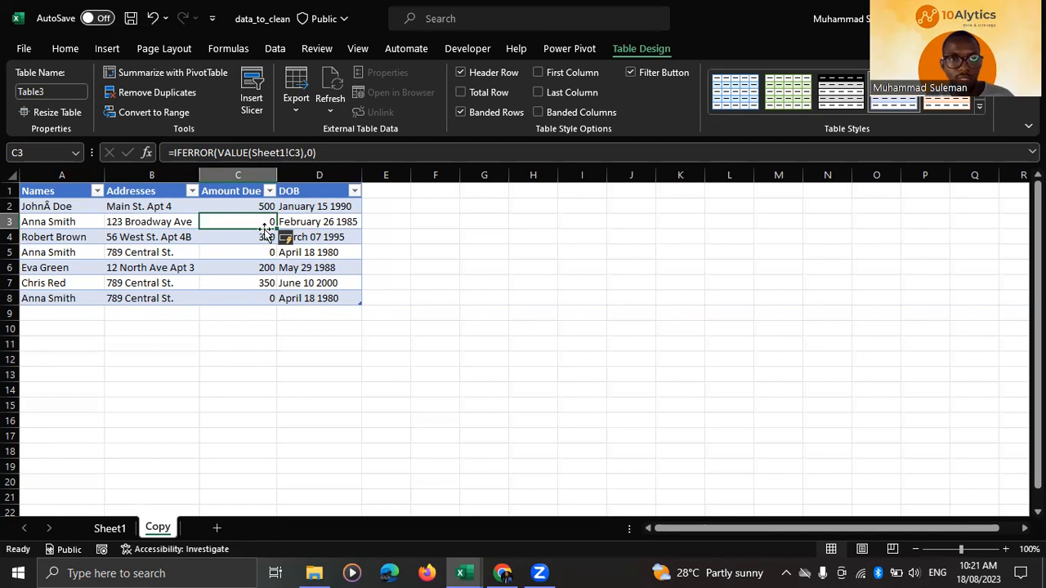
pyautogui.click(231, 208)
pyautogui.moveTo(232, 210); pyautogui.dragTo(232, 299)
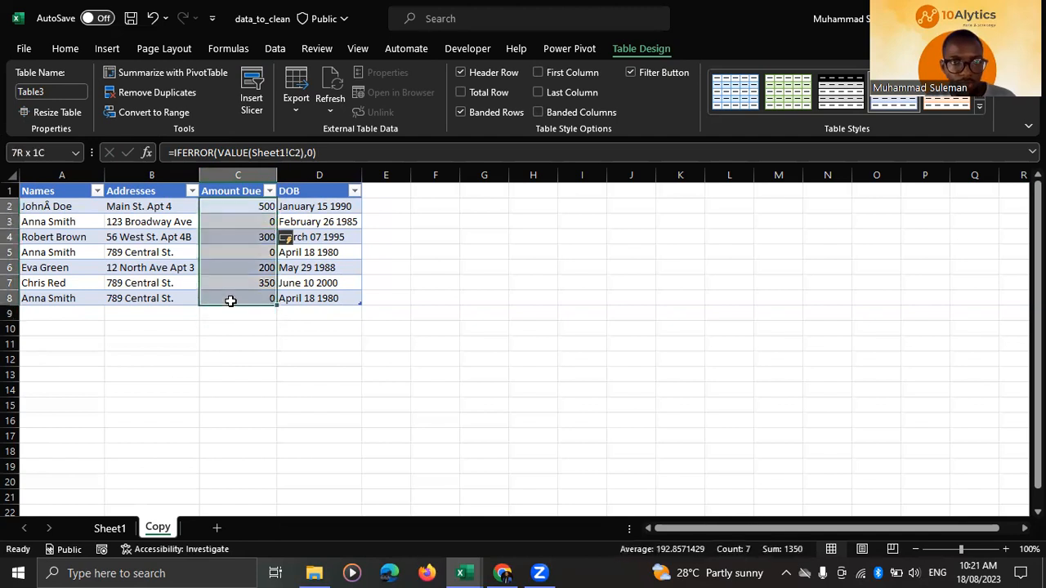
pyautogui.click(243, 208)
pyautogui.moveTo(244, 208); pyautogui.dragTo(240, 299)
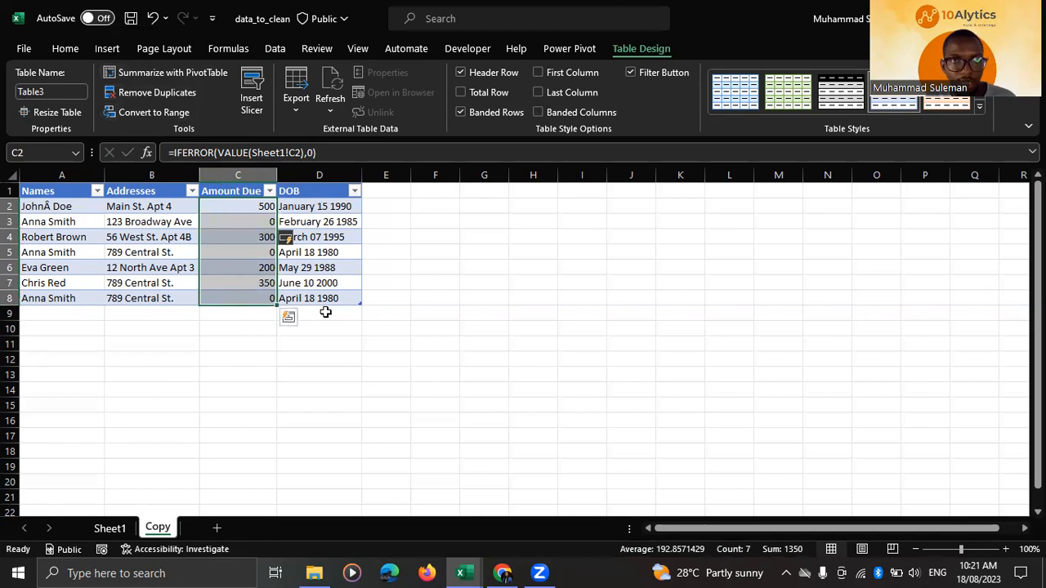
# Format the Amount Due values in C2:C8 as Accounting with the dollar sign
pyautogui.moveTo(233, 207); pyautogui.dragTo(240, 291)
pyautogui.moveTo(236, 203); pyautogui.dragTo(241, 294)
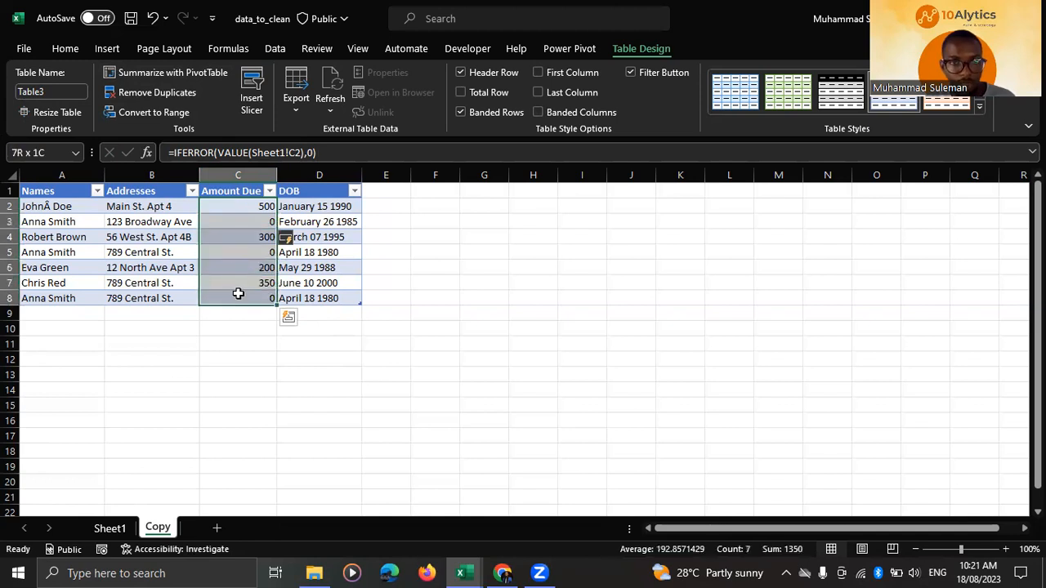
pyautogui.click(65, 49)
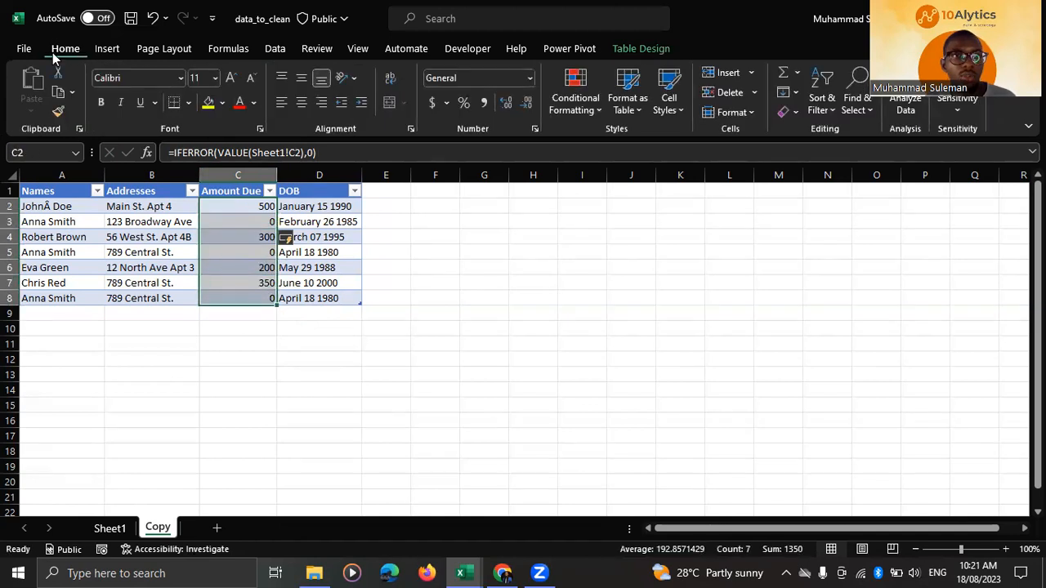
pyautogui.click(431, 102)
# Check how the Accounting format displays the amounts in C2:C8, comparing the zero entries with the others
pyautogui.moveTo(245, 205); pyautogui.dragTo(233, 297)
pyautogui.click(237, 298)
pyautogui.click(247, 254)
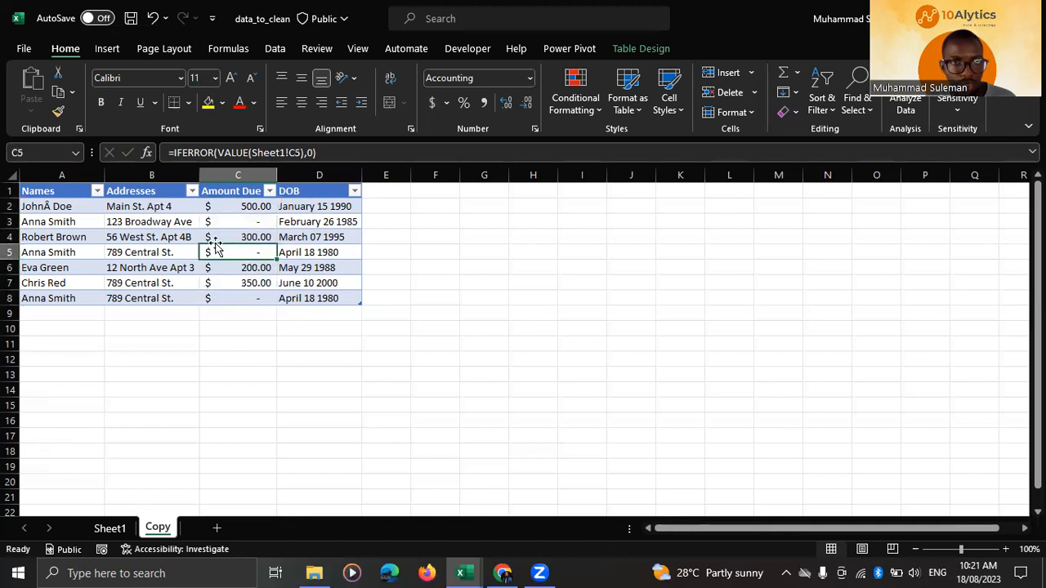
pyautogui.click(245, 227)
pyautogui.click(232, 209)
pyautogui.moveTo(232, 209); pyautogui.dragTo(243, 298)
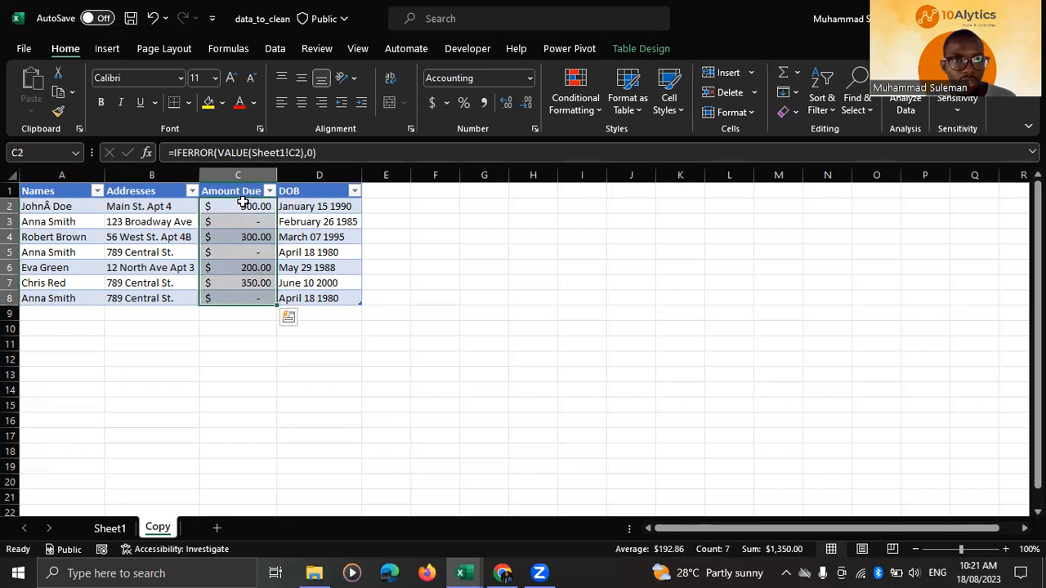
pyautogui.click(241, 205)
pyautogui.click(254, 237)
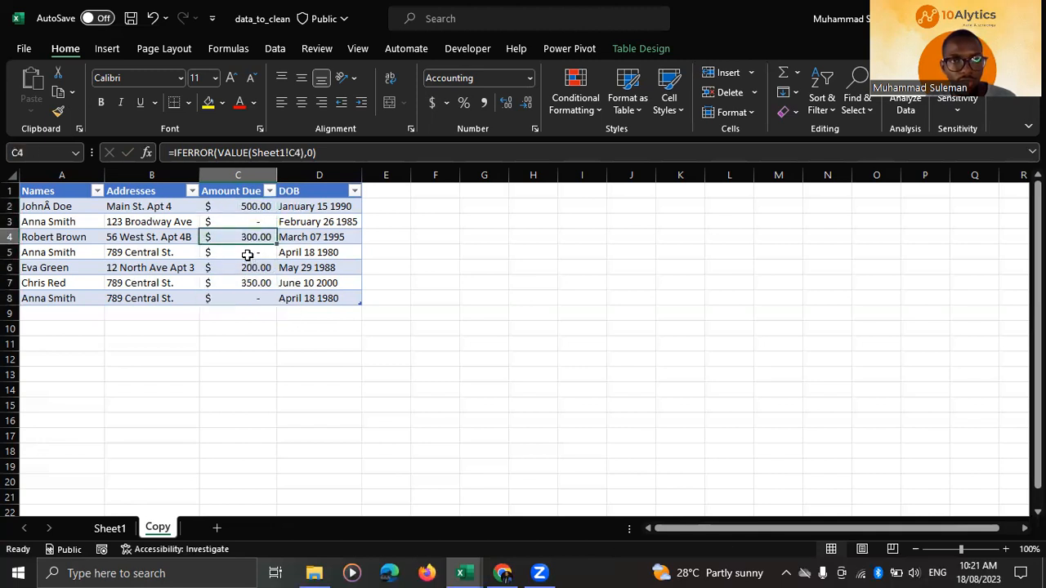
pyautogui.click(245, 251)
pyautogui.click(259, 217)
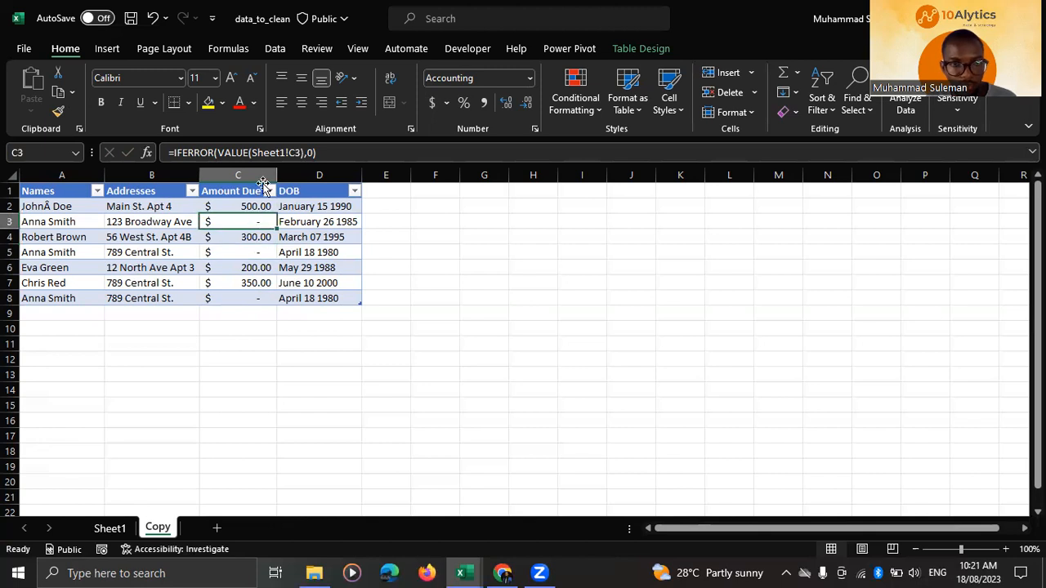
# Add a table column headed Date_of_Birth in E1 beside the DOB column and fit its width to the header
pyautogui.moveTo(319, 206); pyautogui.dragTo(336, 299)
pyautogui.hotkey('ctrl', 'v')
pyautogui.moveTo(327, 205); pyautogui.dragTo(315, 292)
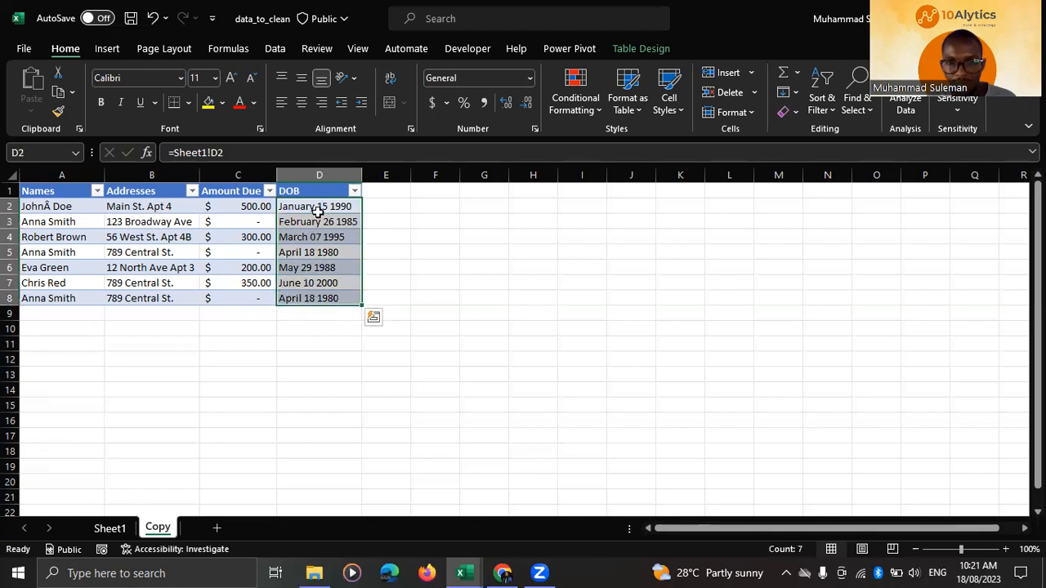
pyautogui.moveTo(314, 206); pyautogui.dragTo(314, 294)
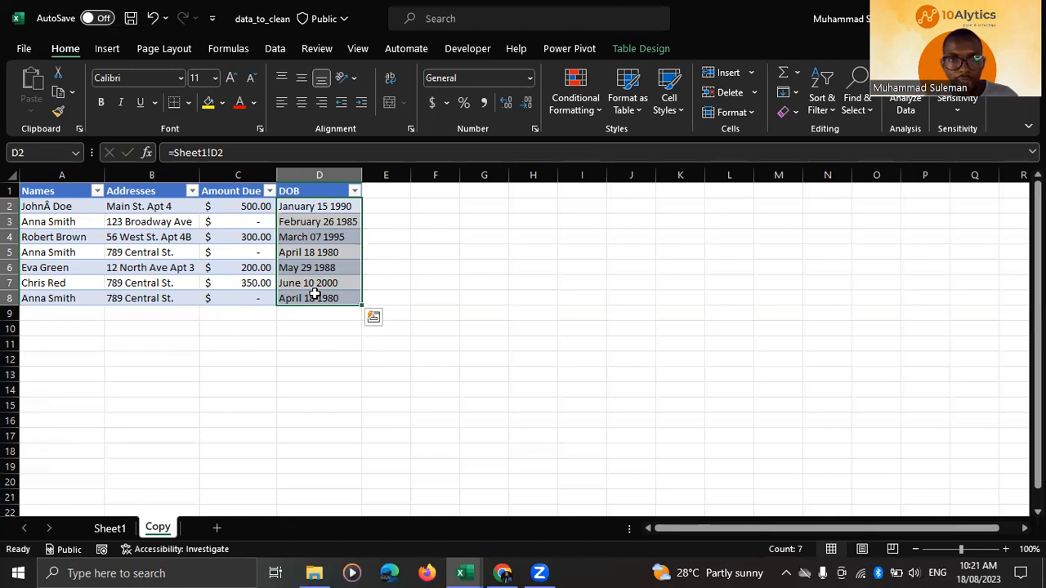
pyautogui.moveTo(368, 205); pyautogui.dragTo(373, 296)
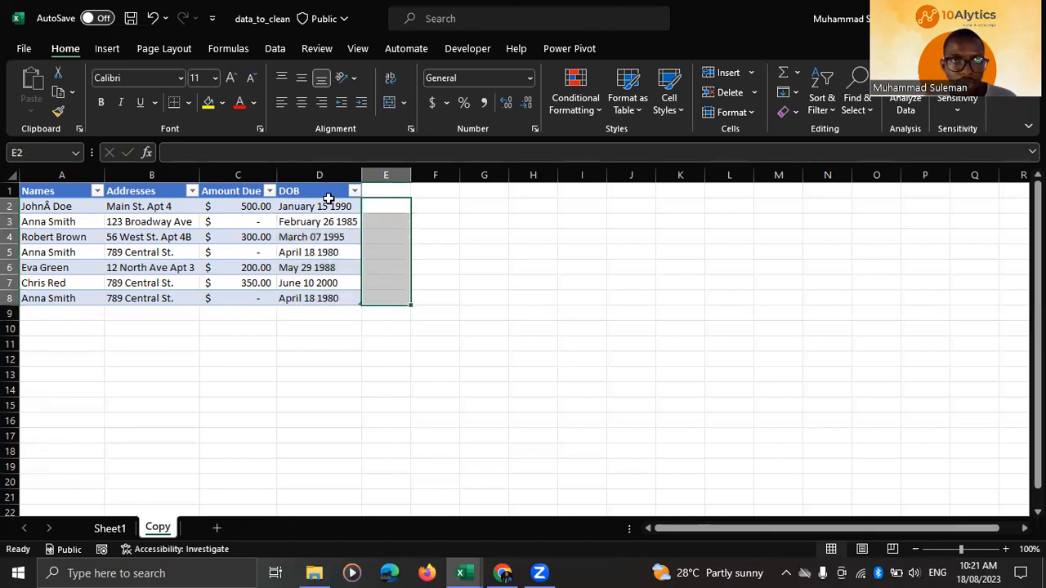
pyautogui.click(383, 189)
pyautogui.write('Date_of_Bir')
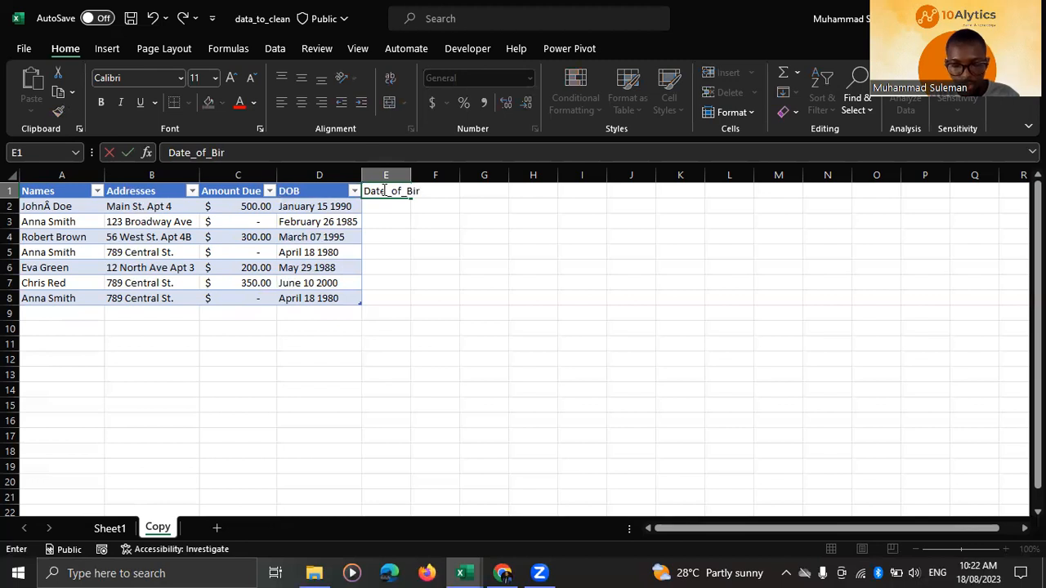
pyautogui.write('th')
pyautogui.press('Return')
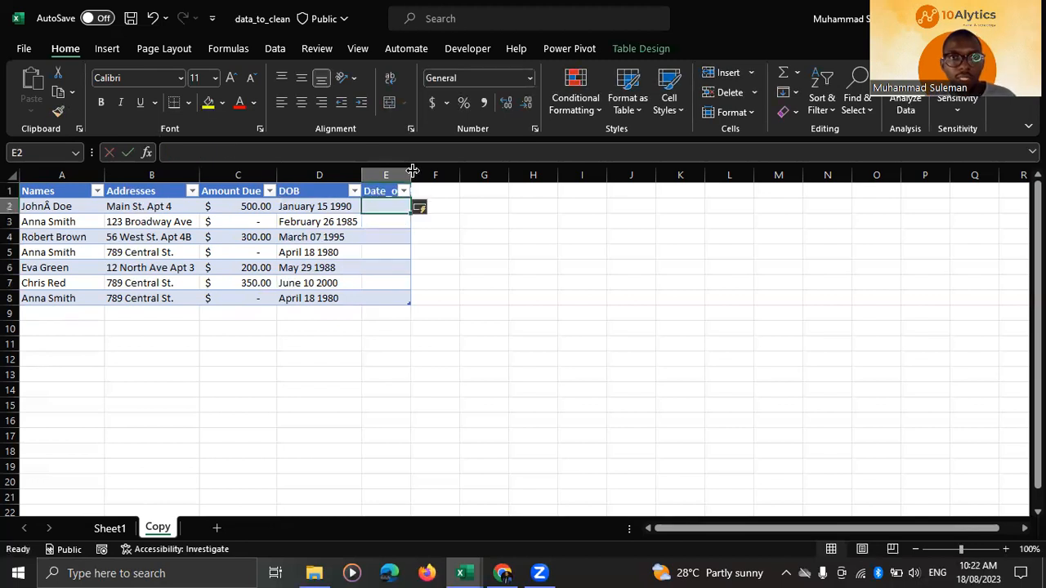
pyautogui.doubleClick(413, 173)
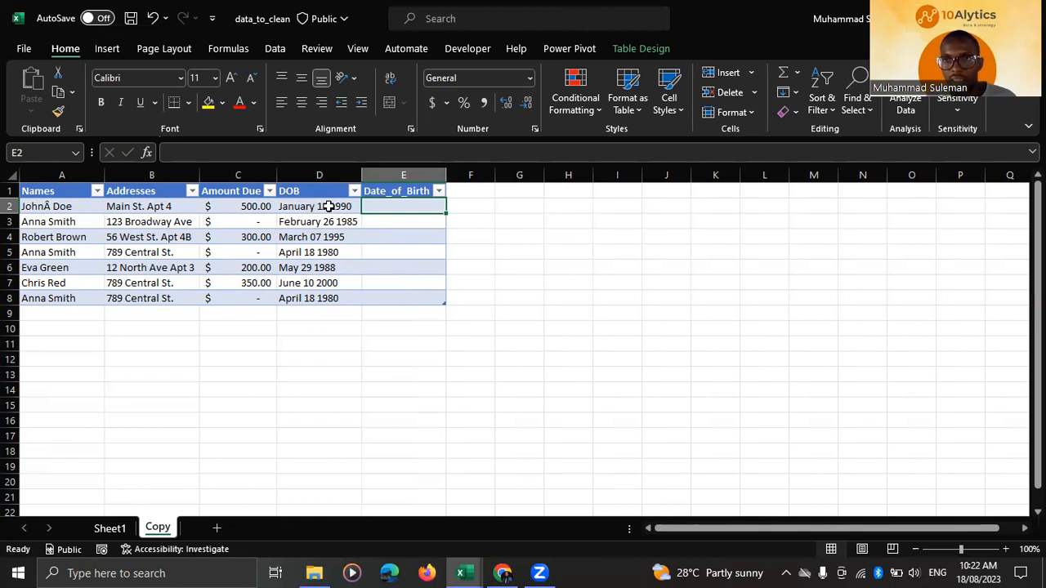
pyautogui.write('=date')
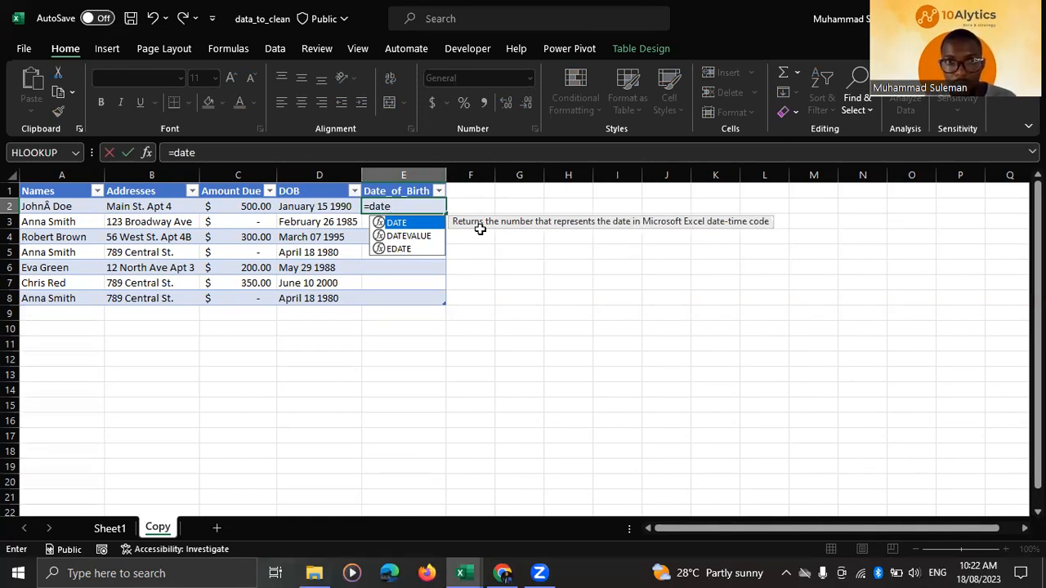
pyautogui.press('Tab')
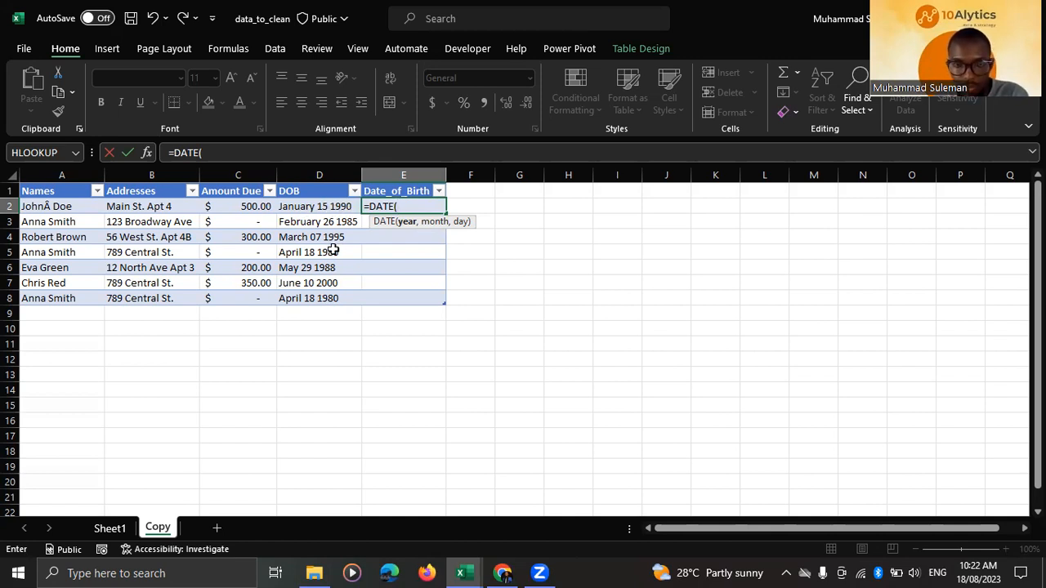
pyautogui.write('right')
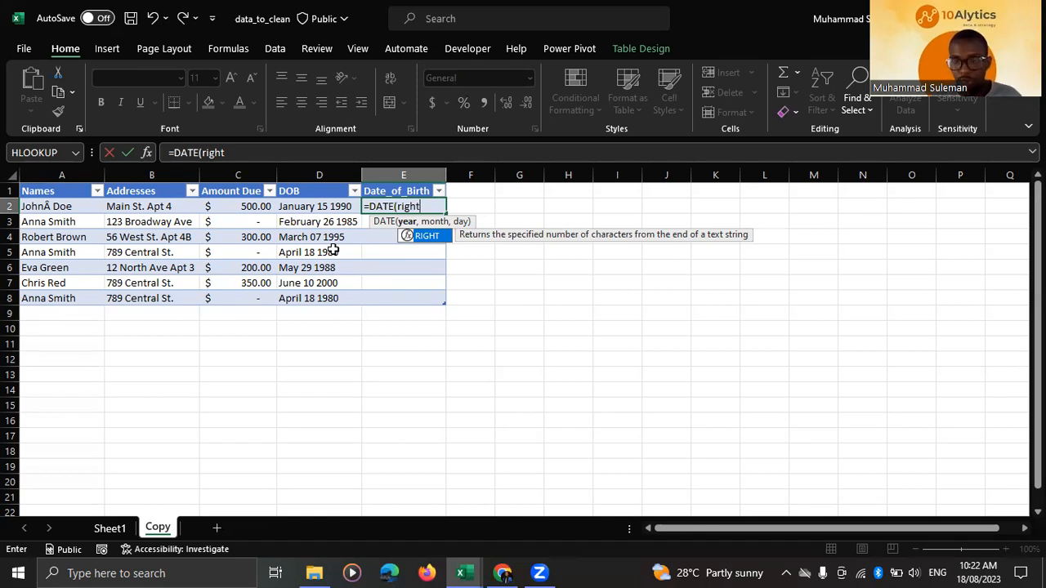
pyautogui.press('Tab')
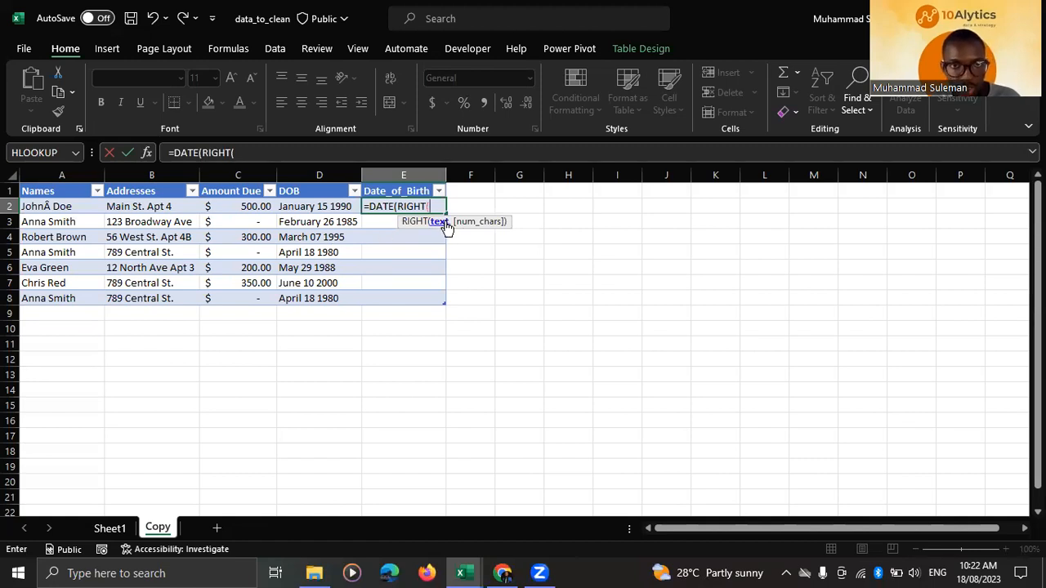
pyautogui.click(315, 207)
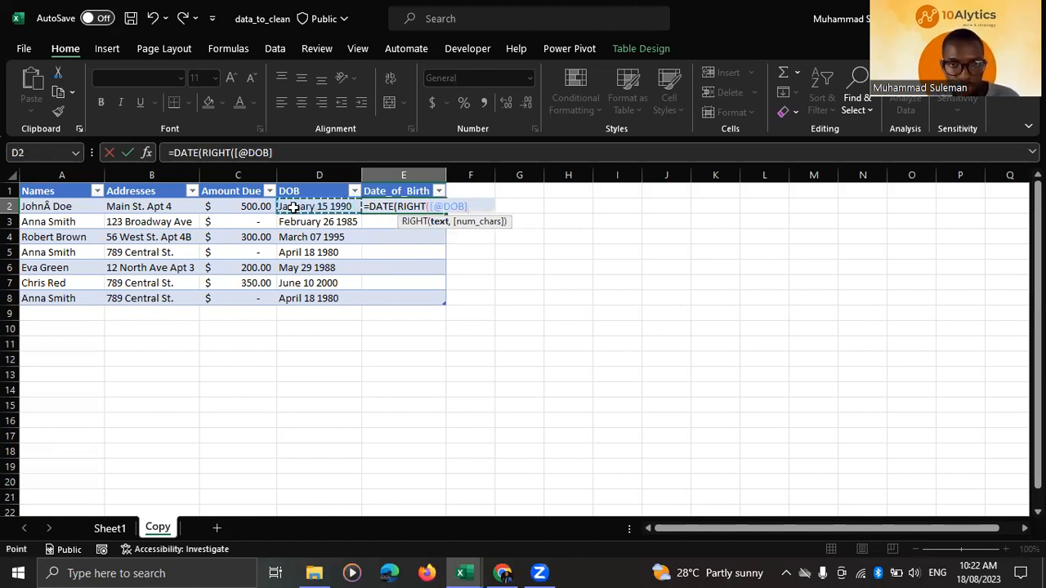
pyautogui.write(',')
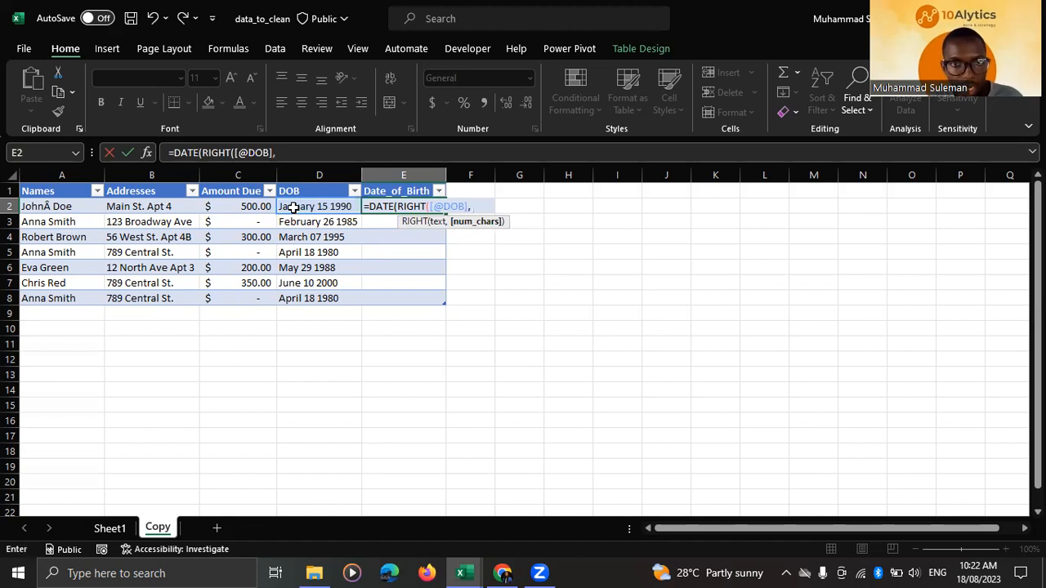
pyautogui.write(' 4)')
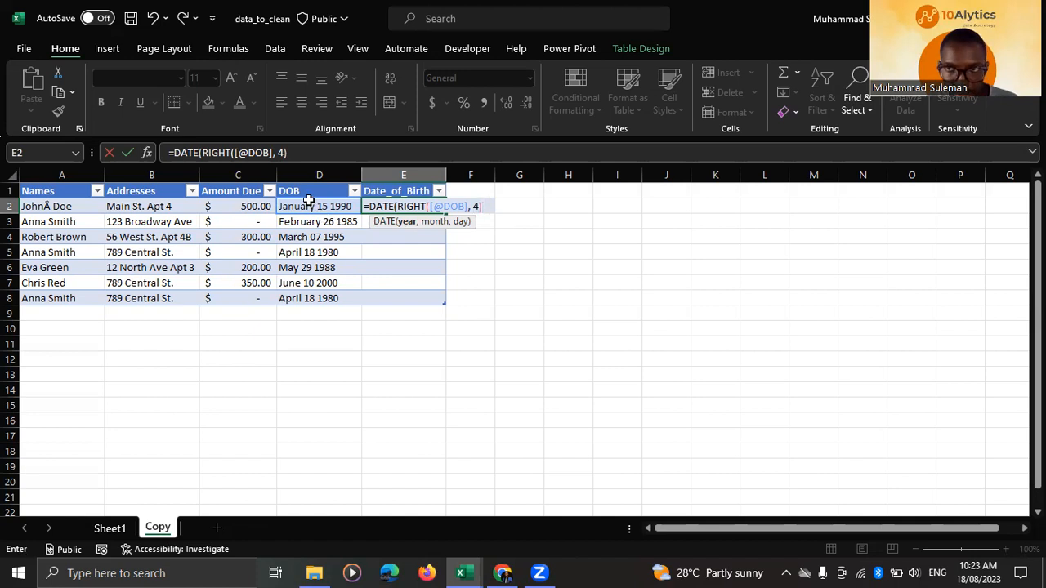
pyautogui.click(397, 206)
pyautogui.write('value')
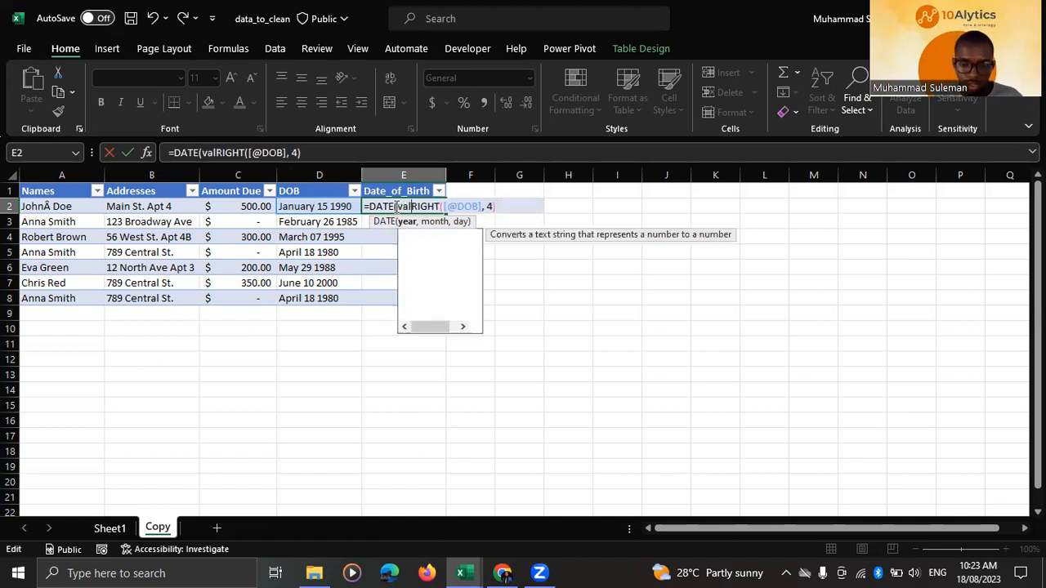
pyautogui.press('Tab')
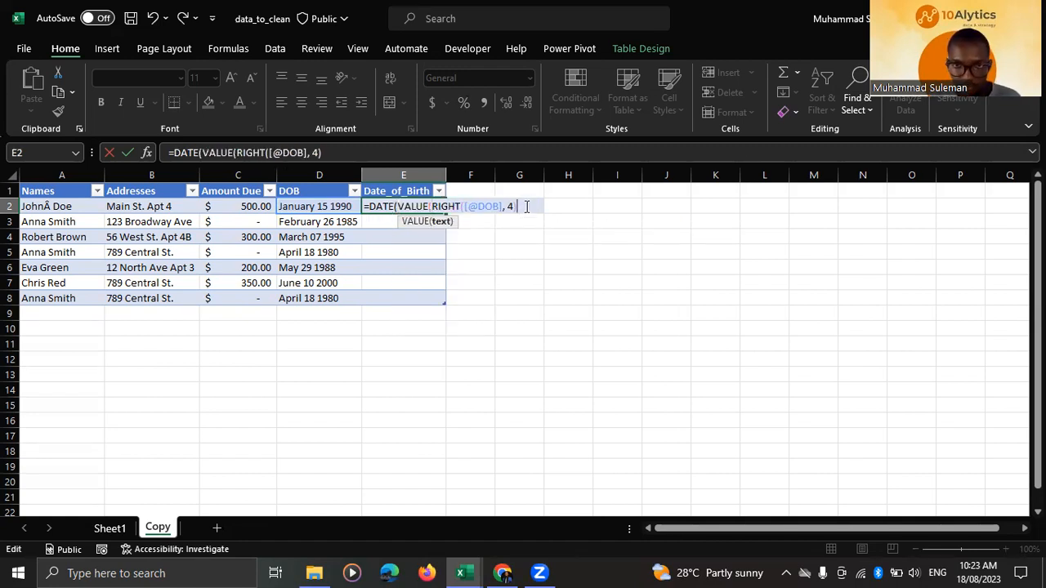
pyautogui.write(')')
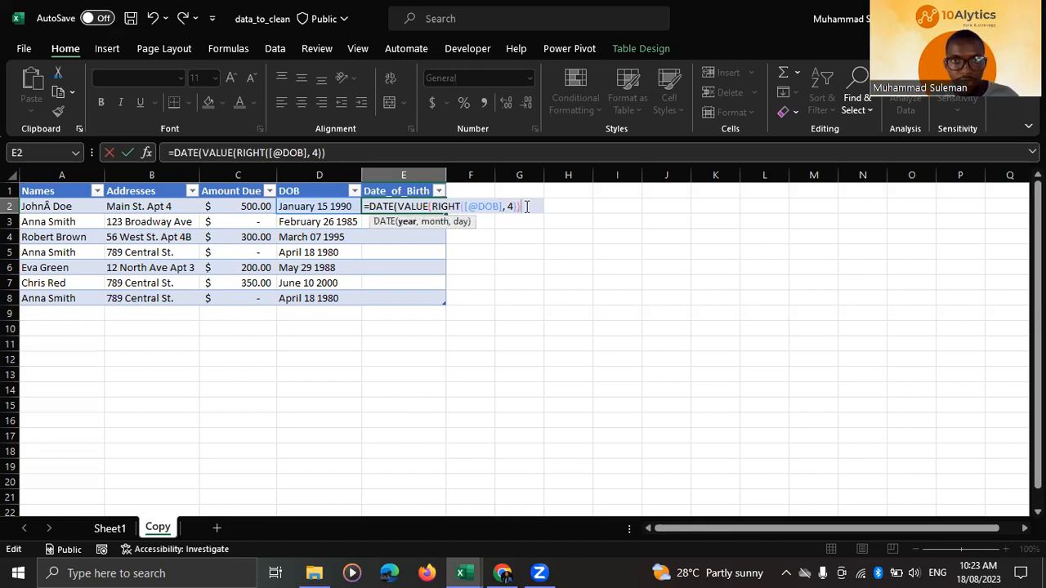
pyautogui.write(',')
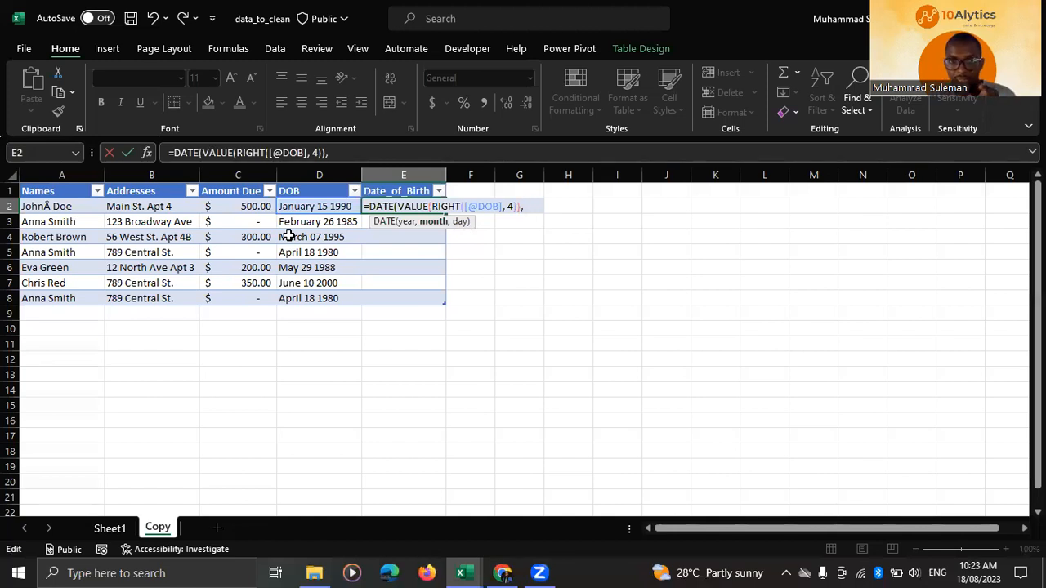
pyautogui.write('if')
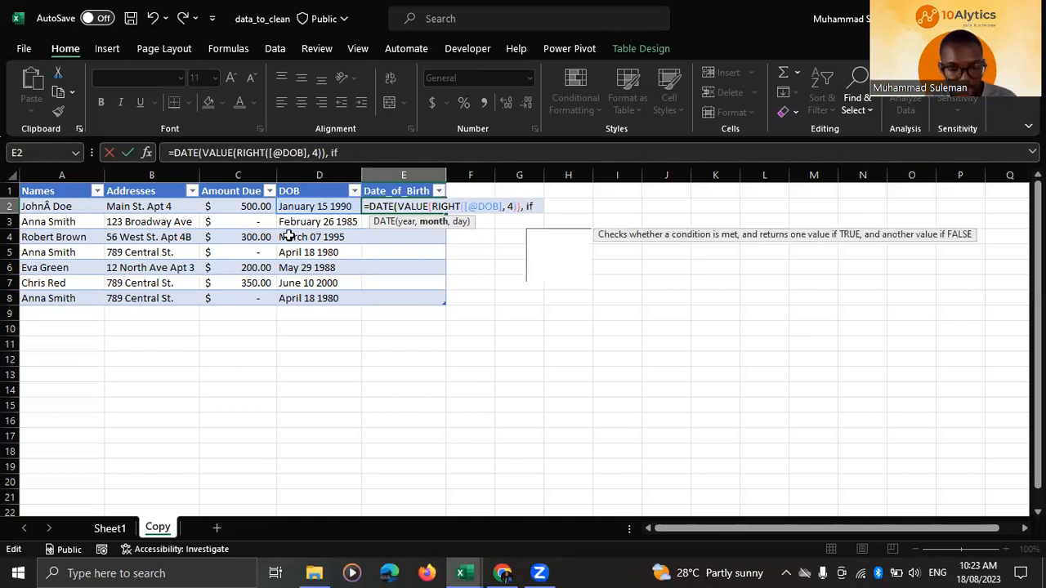
pyautogui.write('s')
pyautogui.press('Tab')
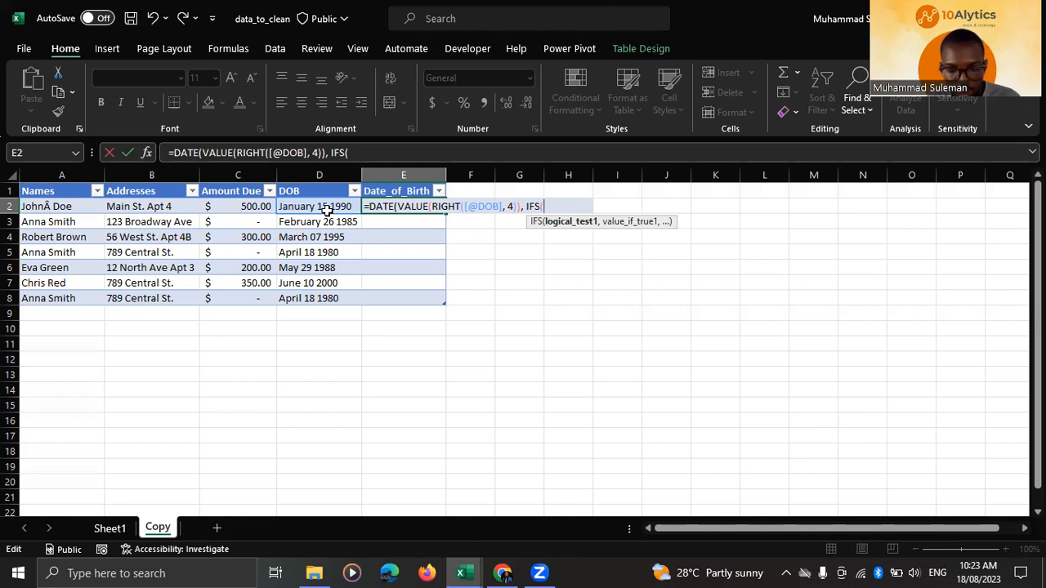
pyautogui.write('left')
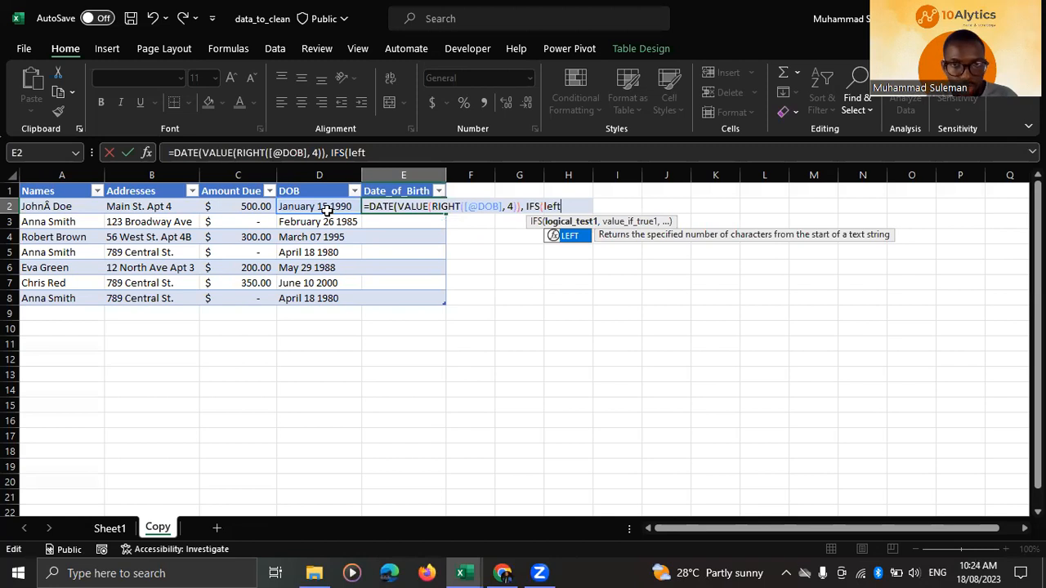
pyautogui.press('Tab')
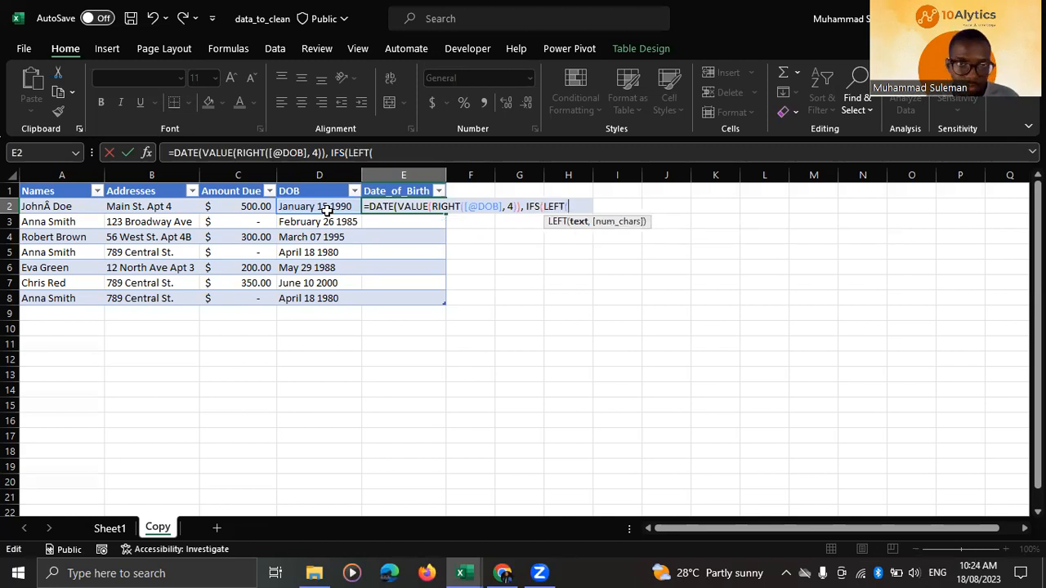
pyautogui.click(335, 206)
pyautogui.write(', 3')
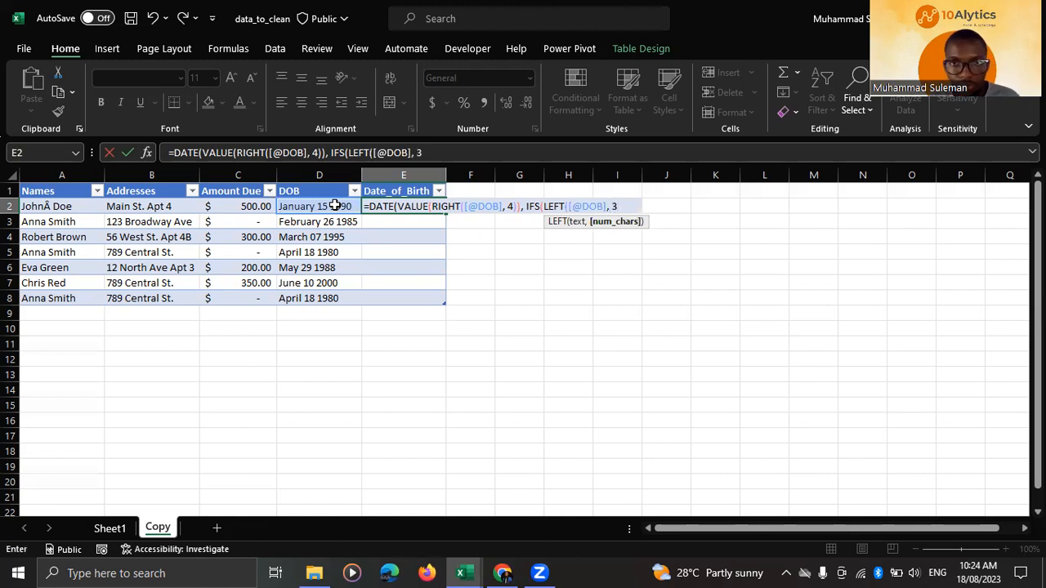
pyautogui.write(')')
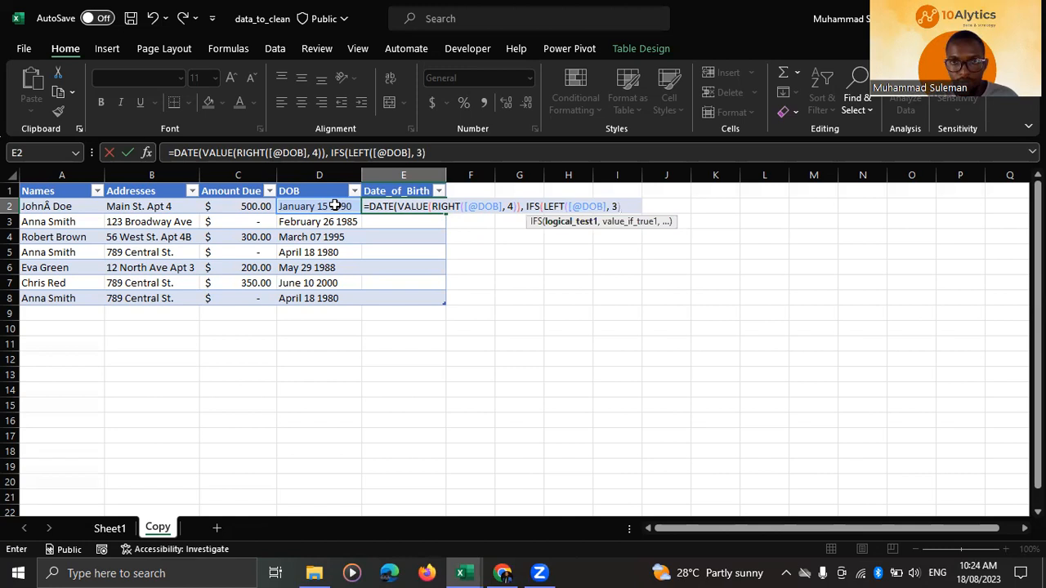
pyautogui.write(' =')
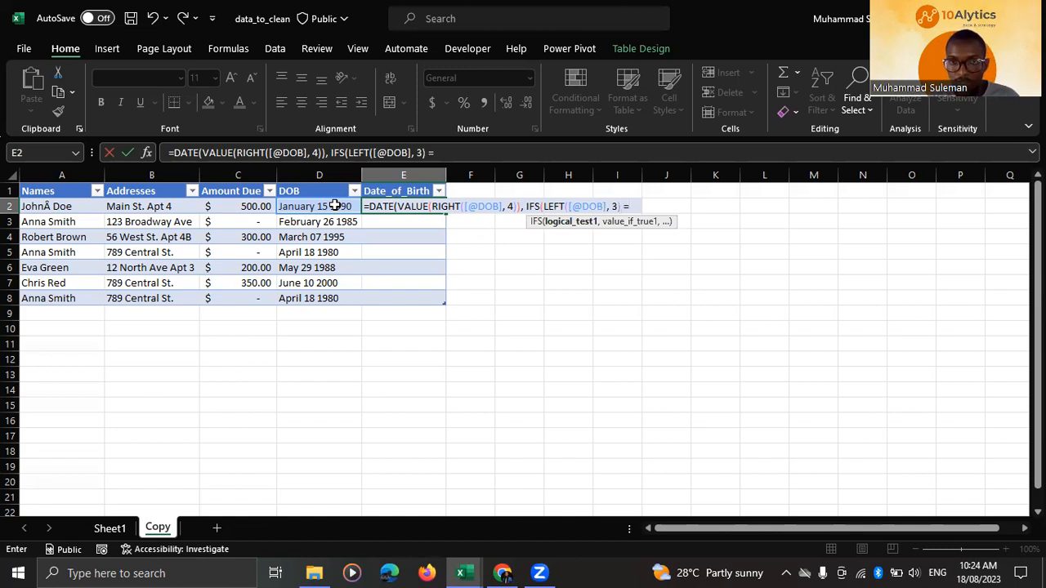
pyautogui.write(' "')
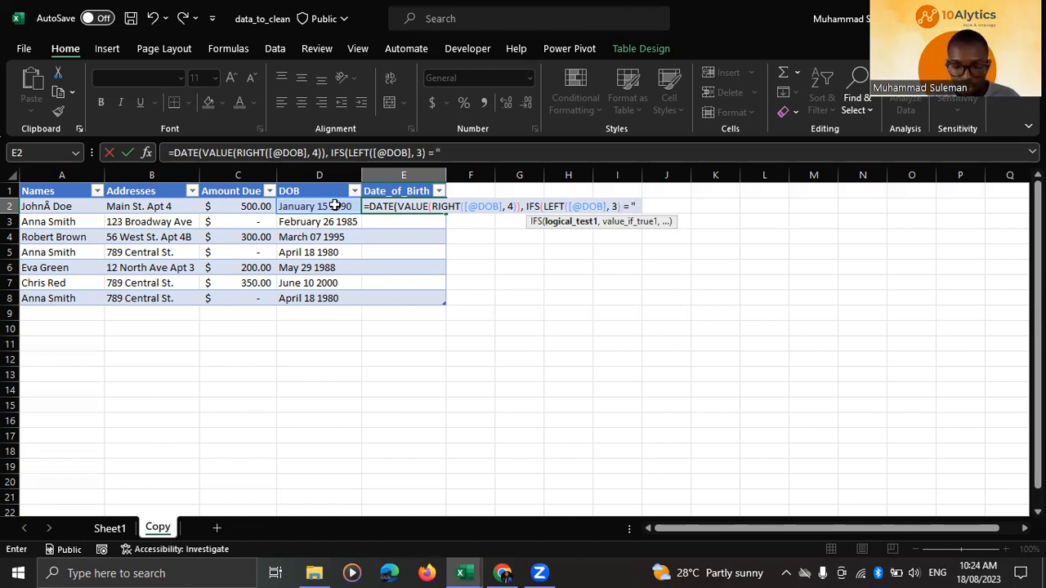
pyautogui.write('Jan"')
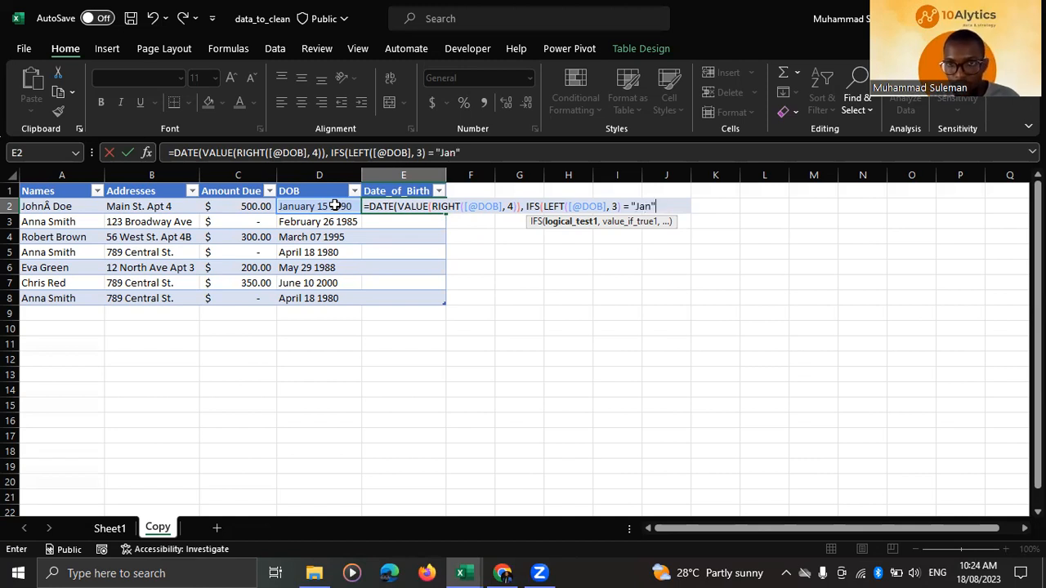
pyautogui.write(', 1')
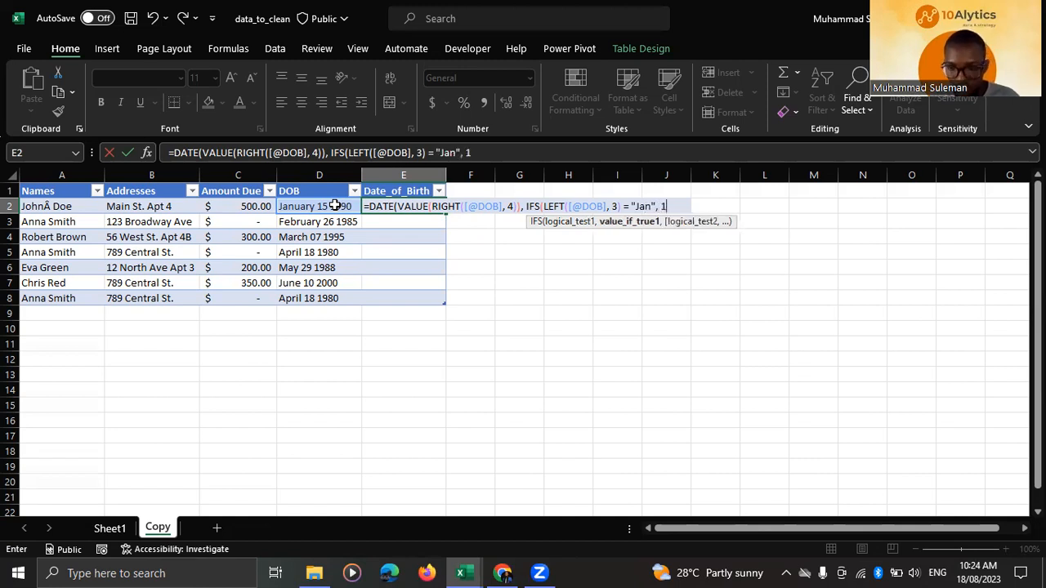
pyautogui.write(', le')
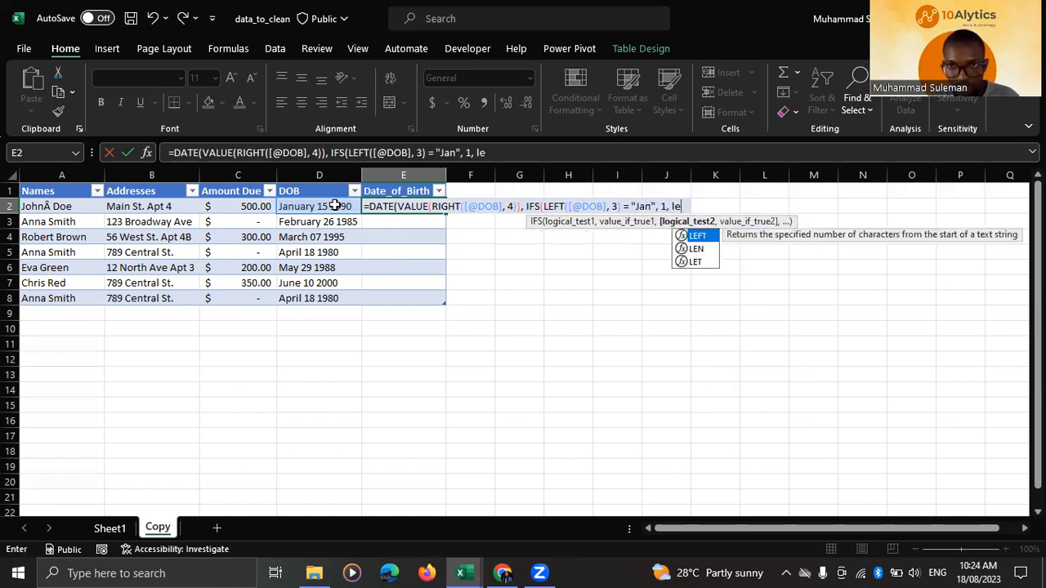
pyautogui.press('Tab')
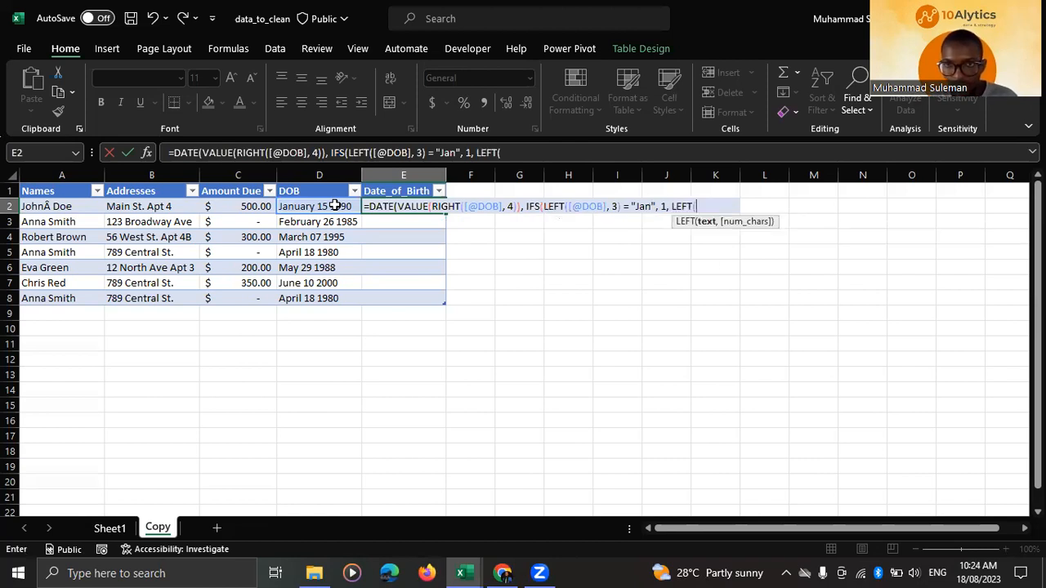
pyautogui.click(335, 207)
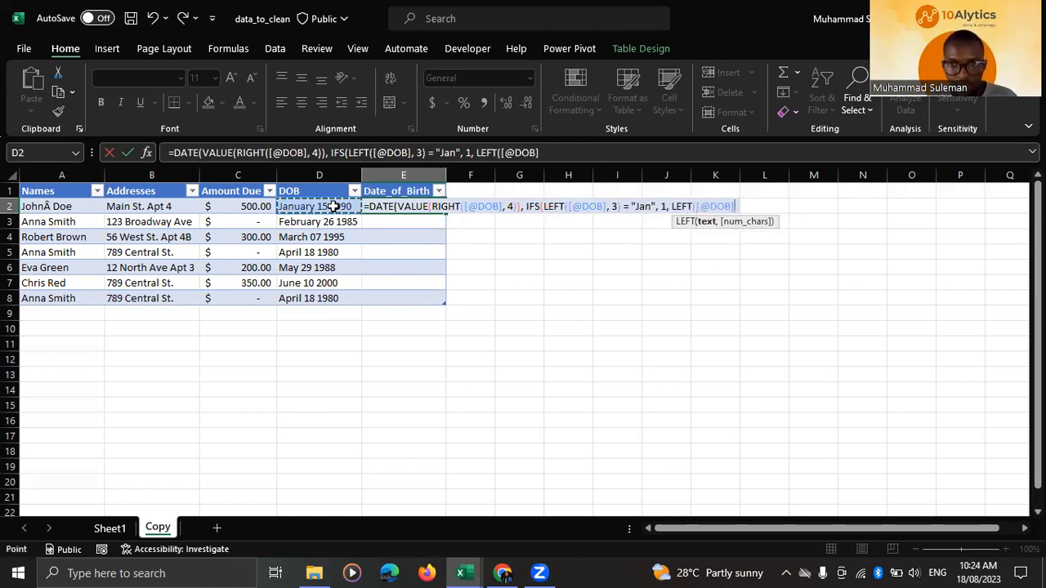
pyautogui.write(', 3)')
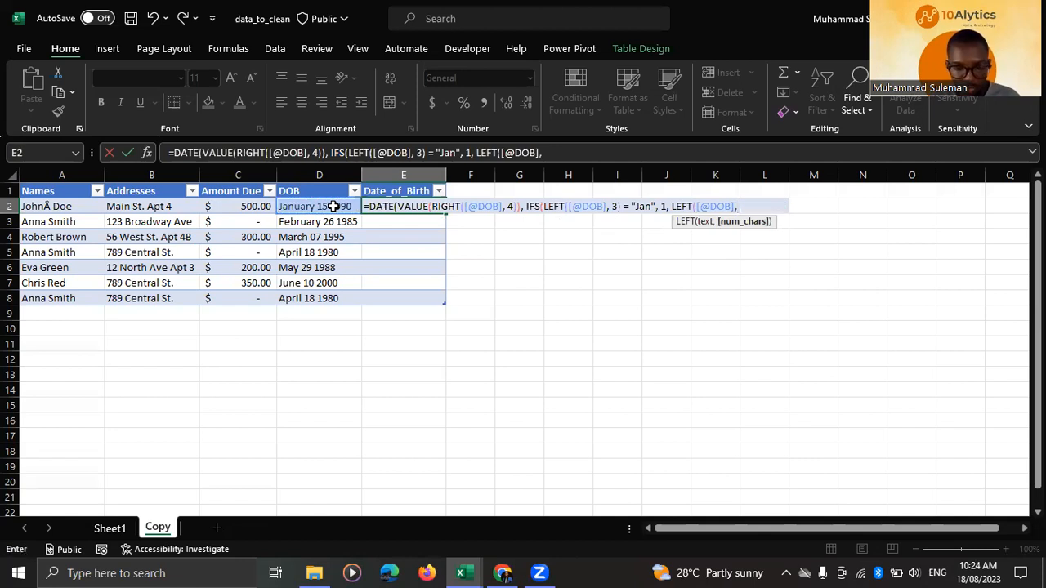
pyautogui.write(' = "Feb"')
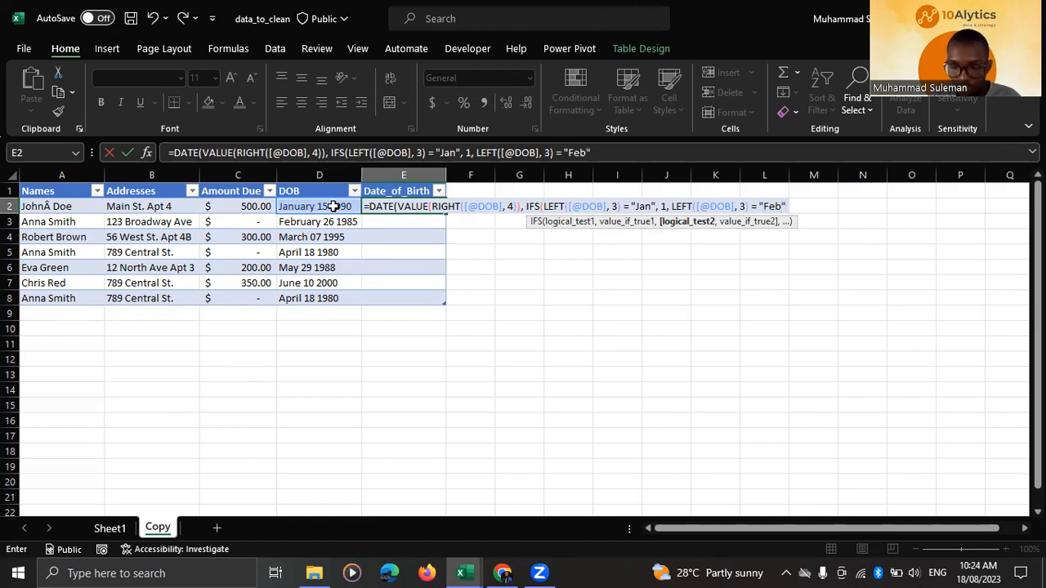
pyautogui.write(', 2, left')
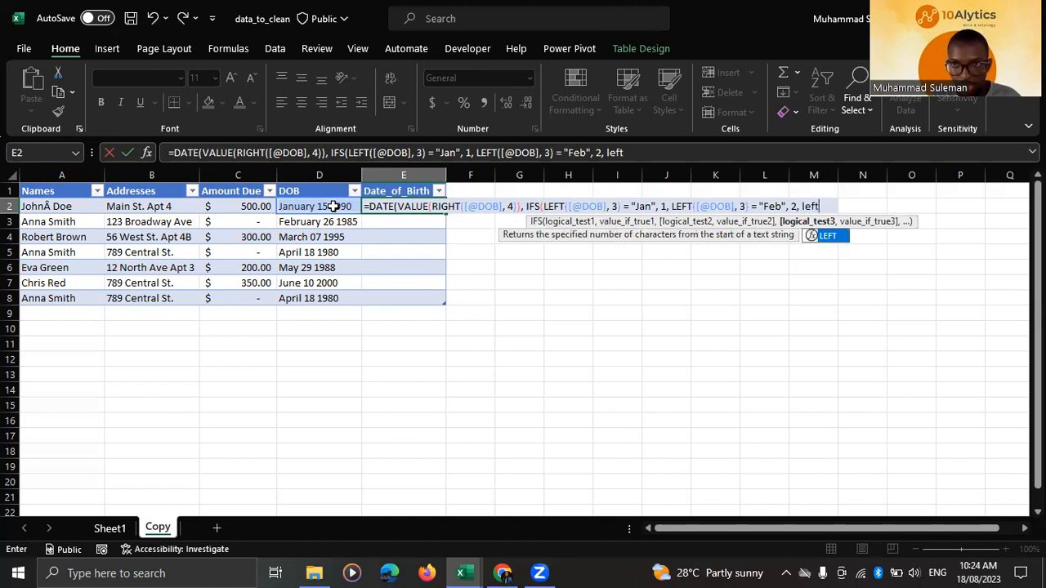
pyautogui.press('Tab')
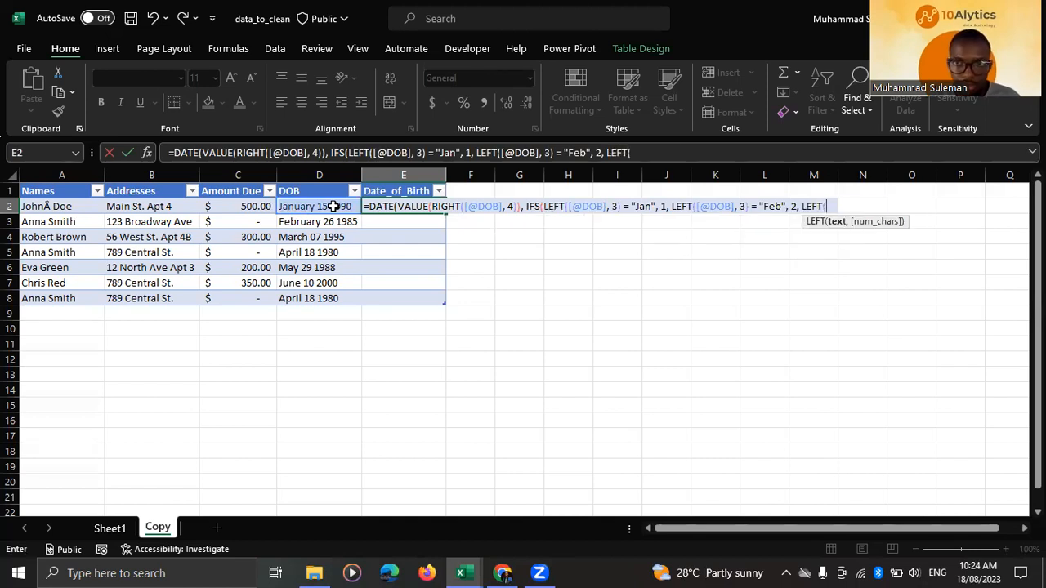
pyautogui.click(334, 207)
pyautogui.write(', 3')
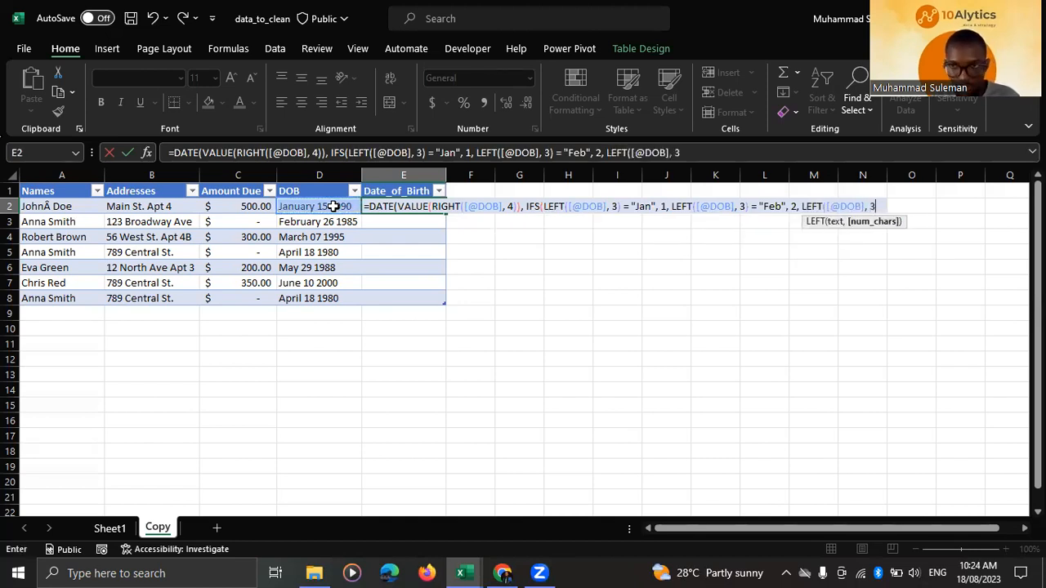
pyautogui.write(') =')
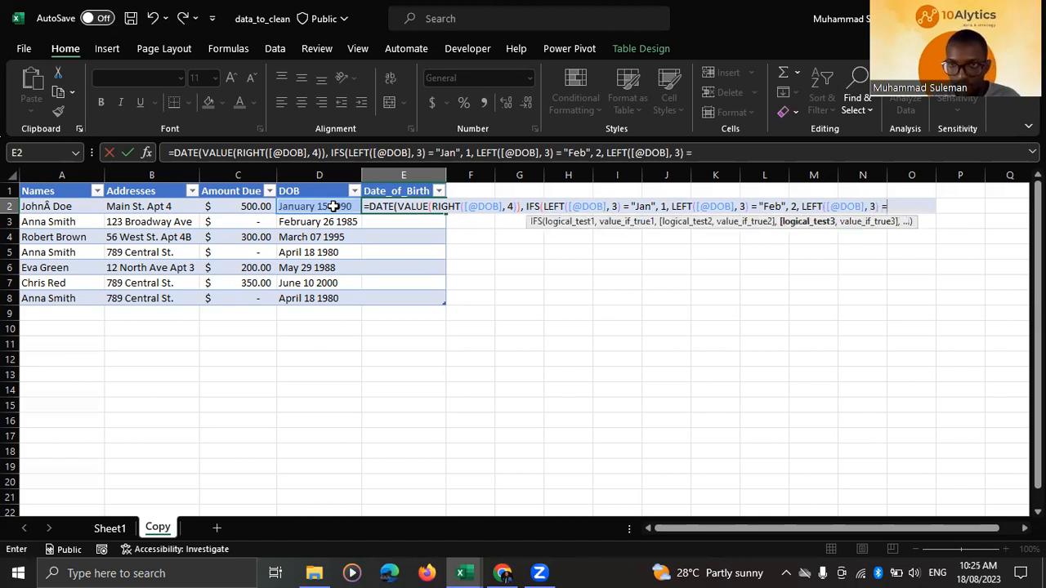
pyautogui.write(' "')
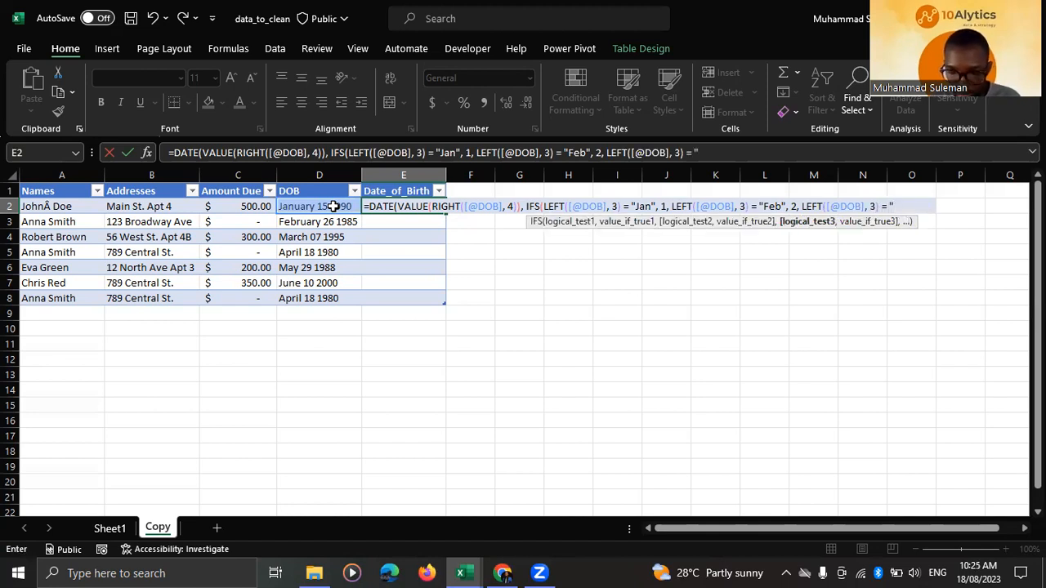
pyautogui.write('Mar"')
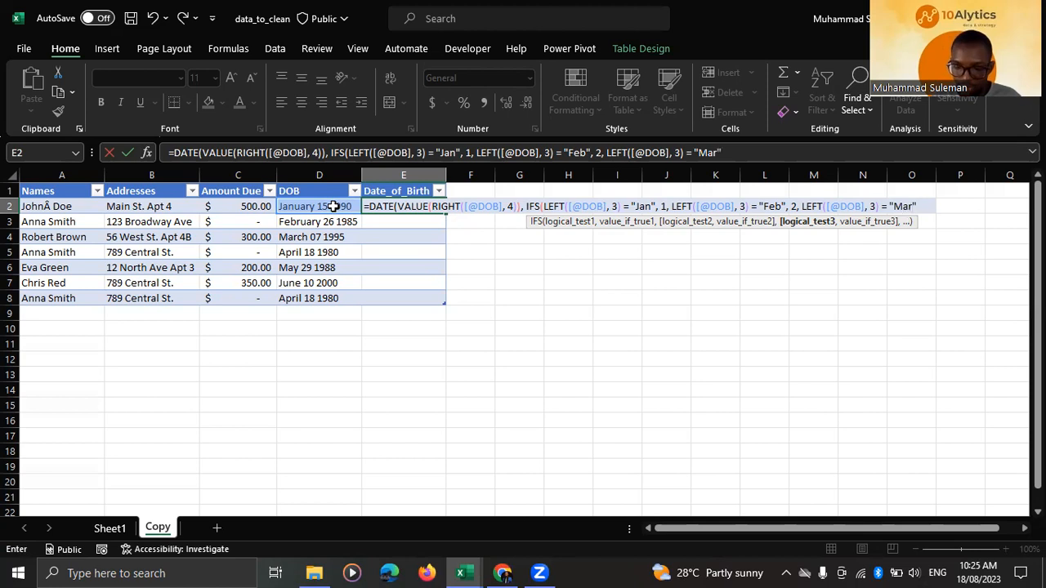
pyautogui.write(', 3')
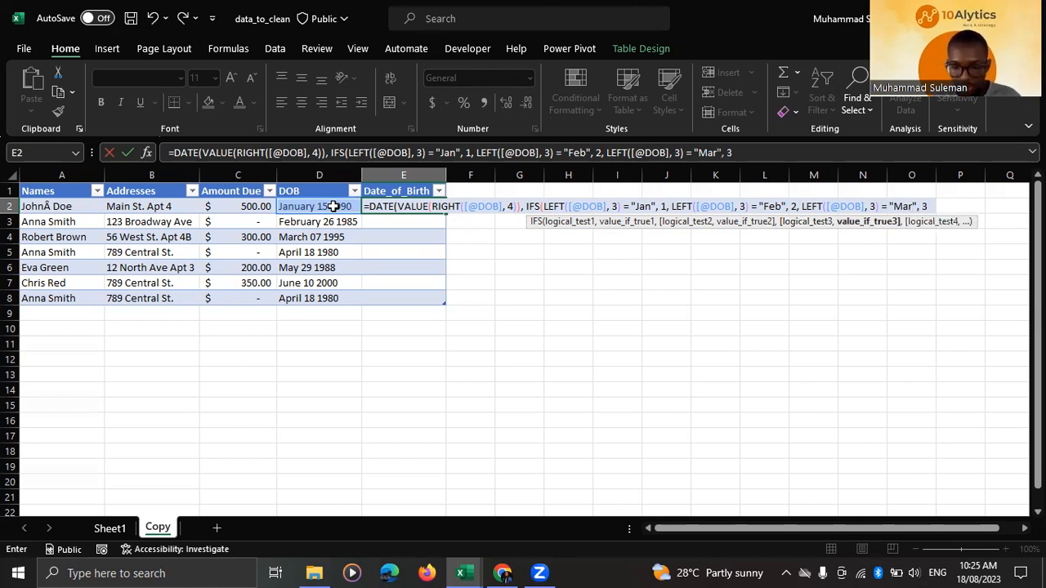
pyautogui.write(', left')
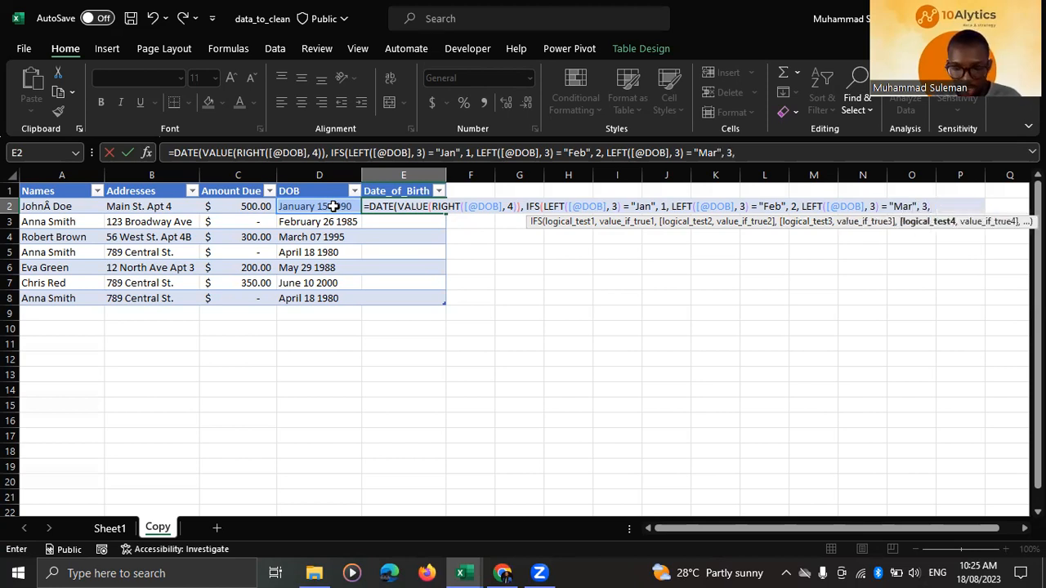
pyautogui.press('Tab')
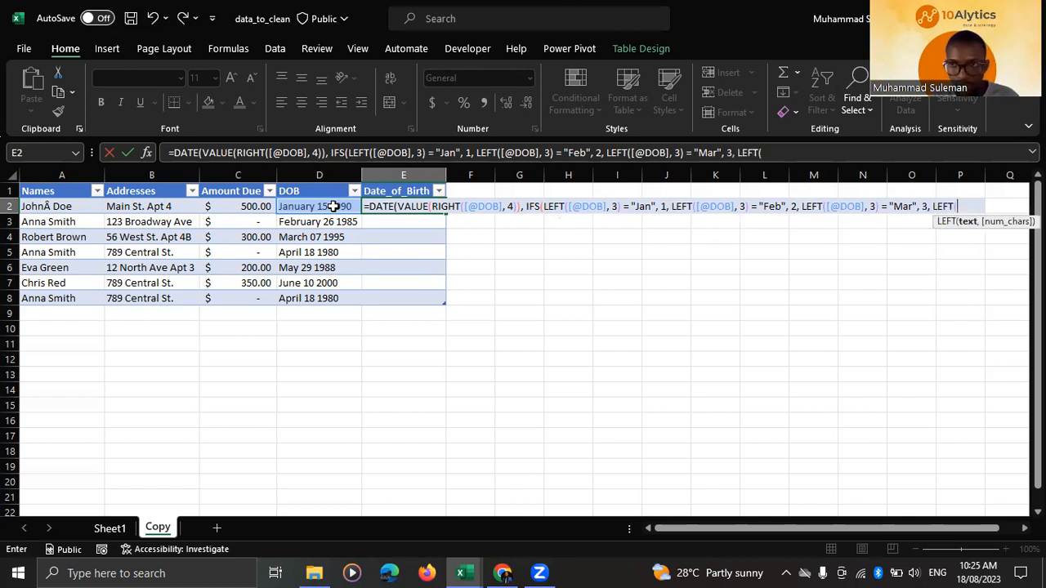
pyautogui.click(334, 207)
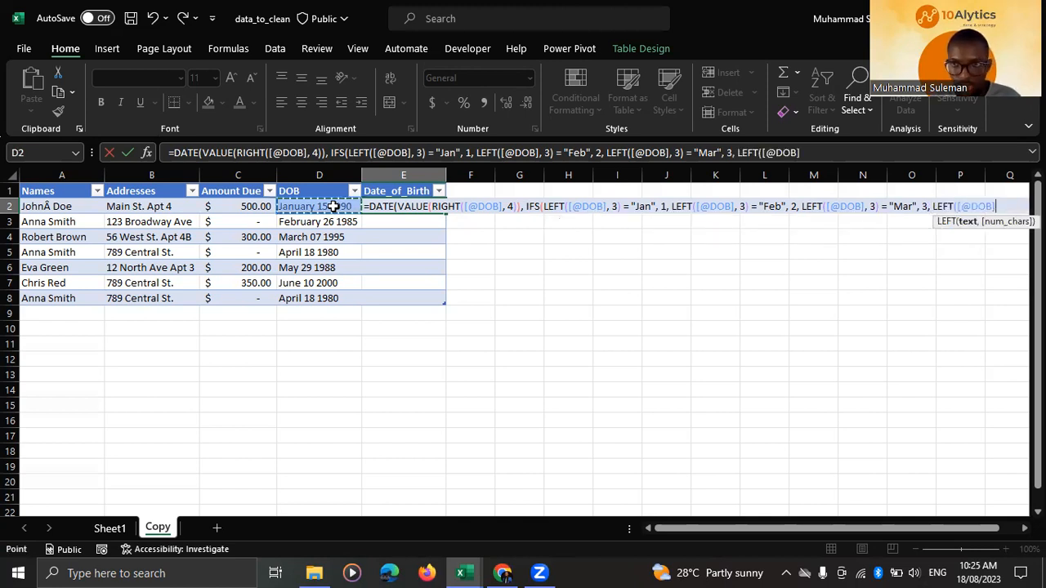
pyautogui.write(', 3)')
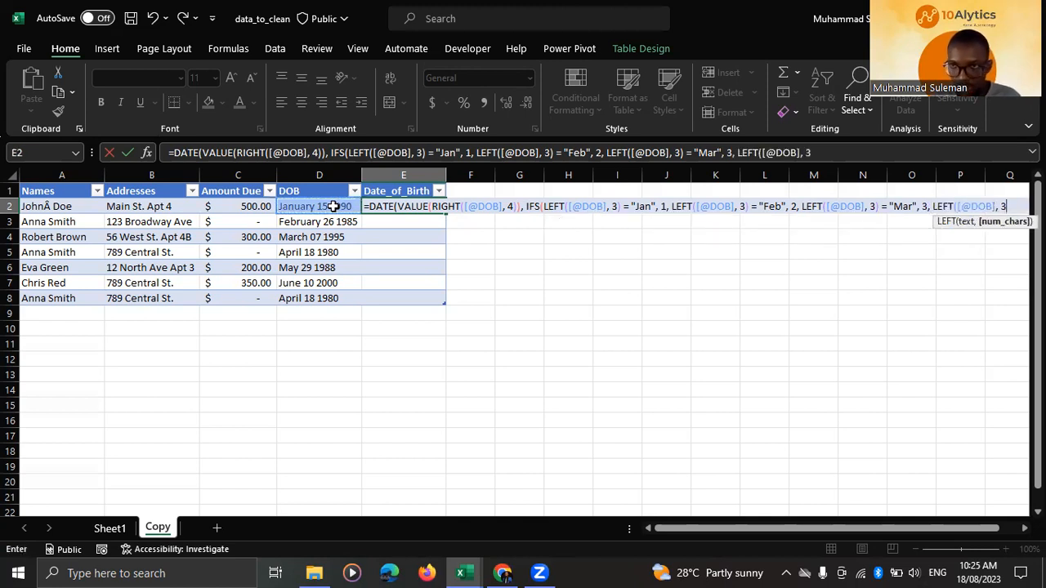
pyautogui.write(' =')
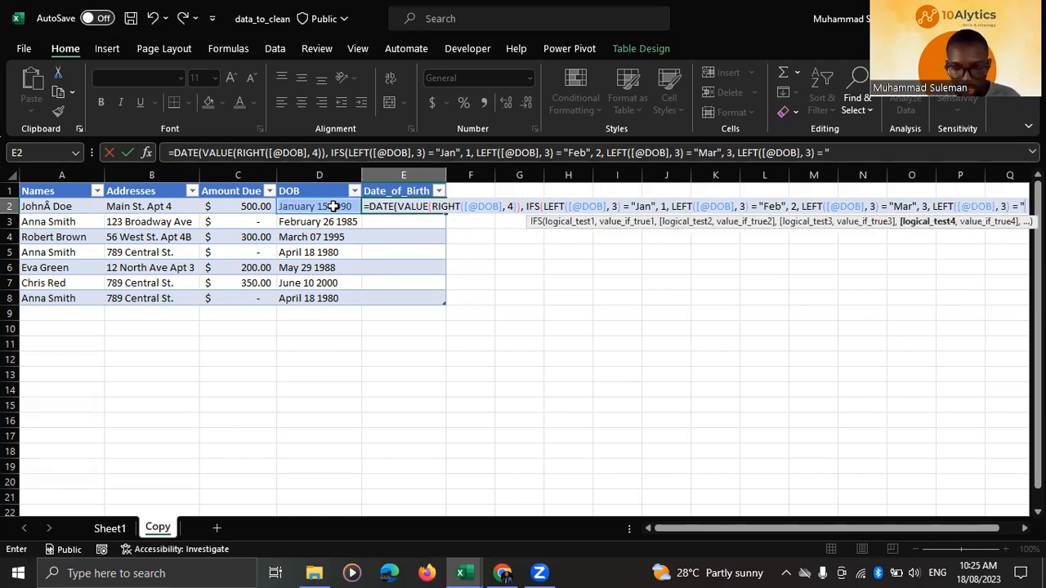
pyautogui.write(' "Apr"')
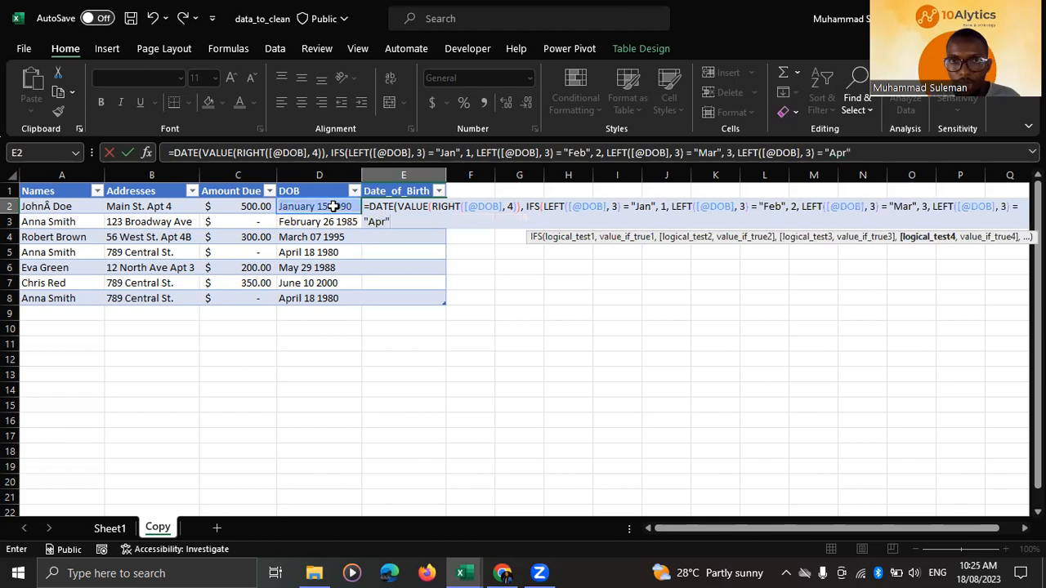
pyautogui.write(', 4')
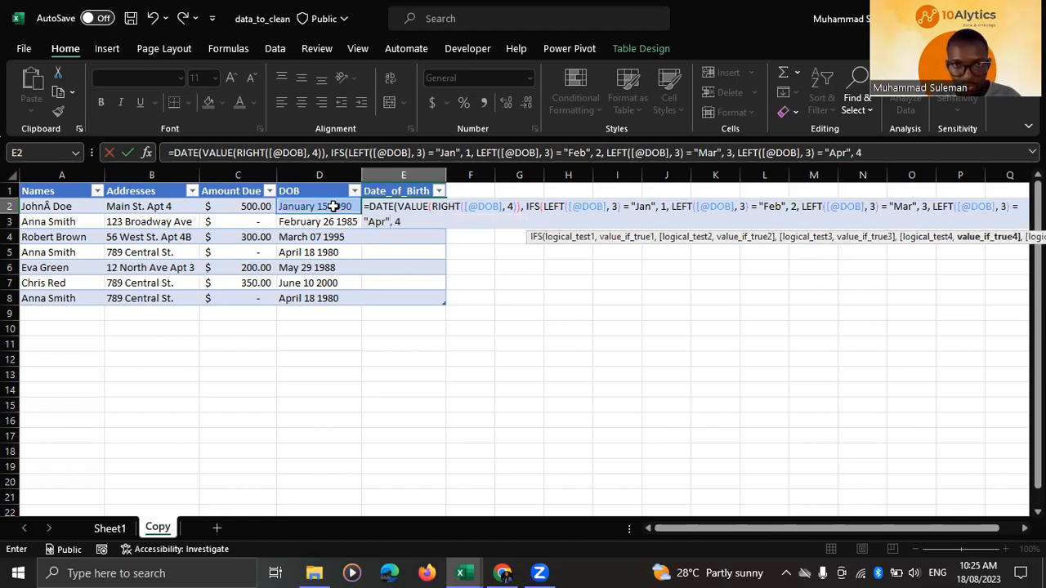
pyautogui.write(', l;e')
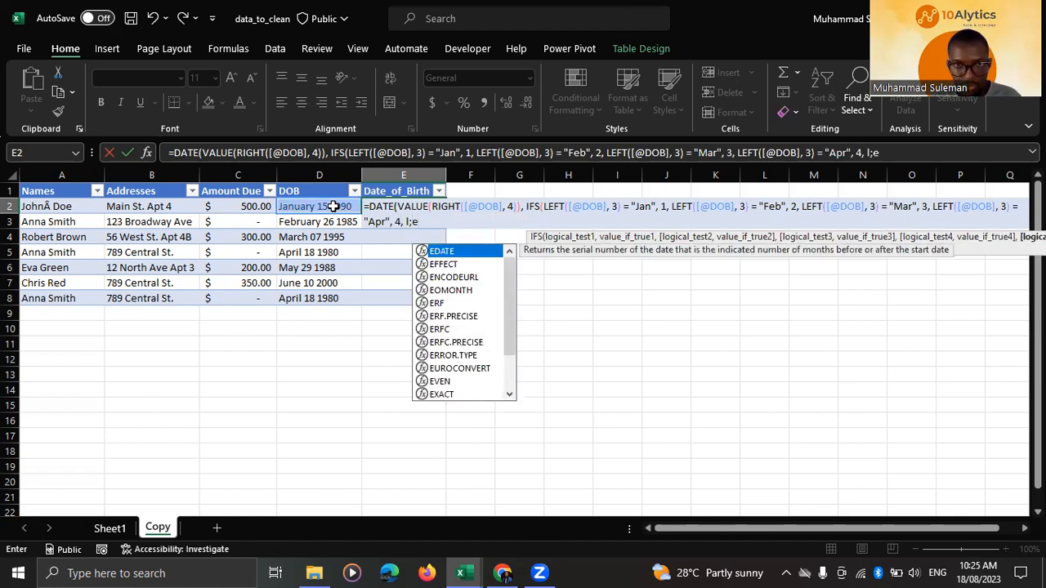
pyautogui.press('BackSpace')
pyautogui.press('BackSpace')
pyautogui.write('ef')
pyautogui.press('Tab')
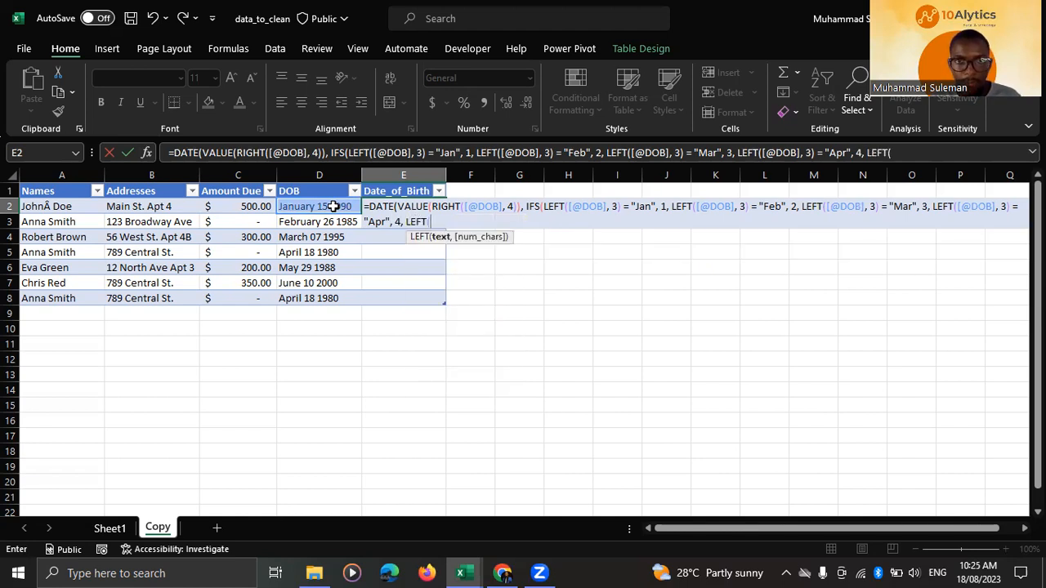
pyautogui.click(334, 206)
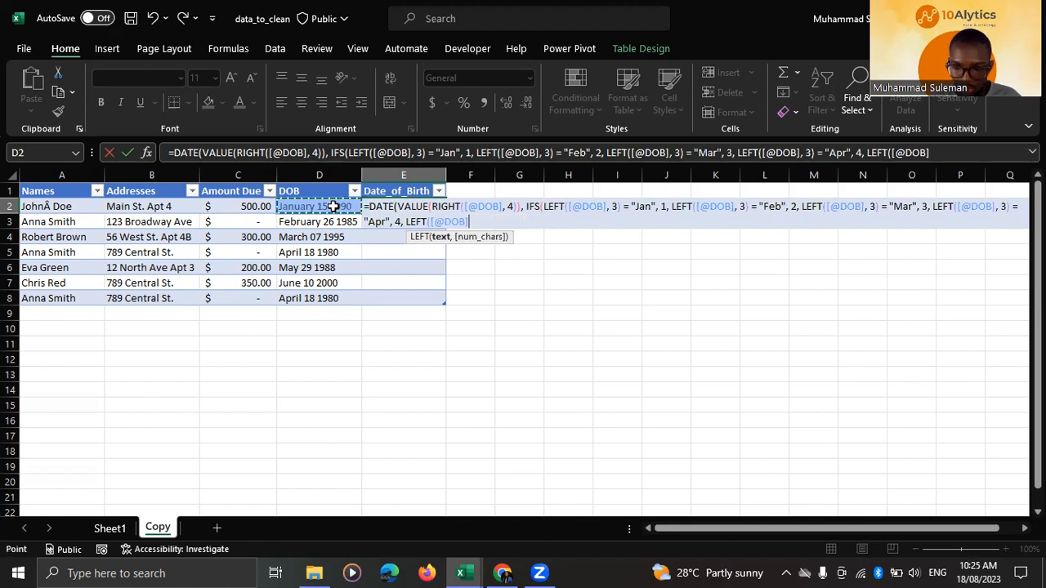
pyautogui.write(', 3) =')
pyautogui.write('"May')
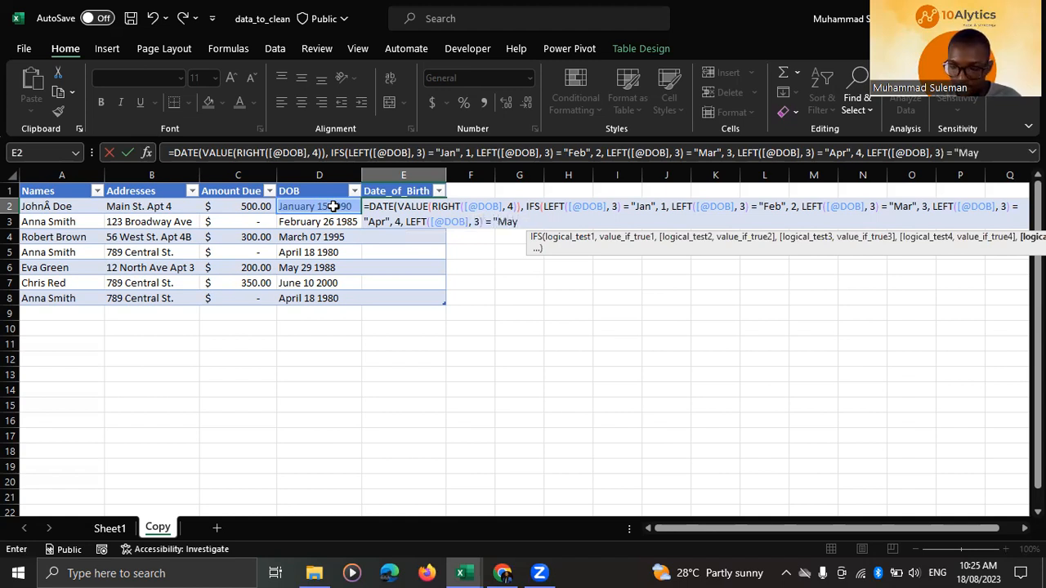
pyautogui.write('",')
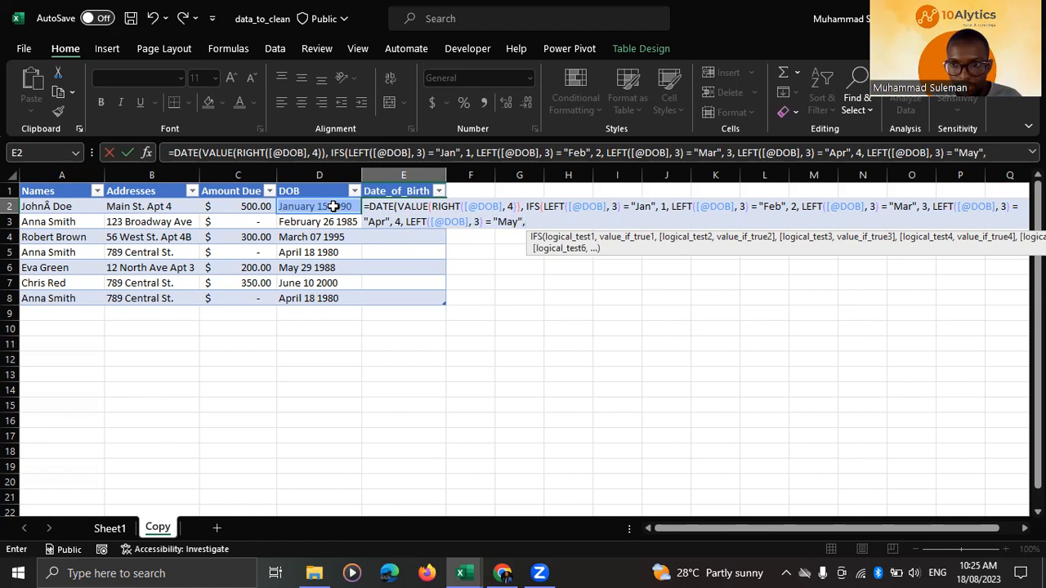
pyautogui.write(' 5')
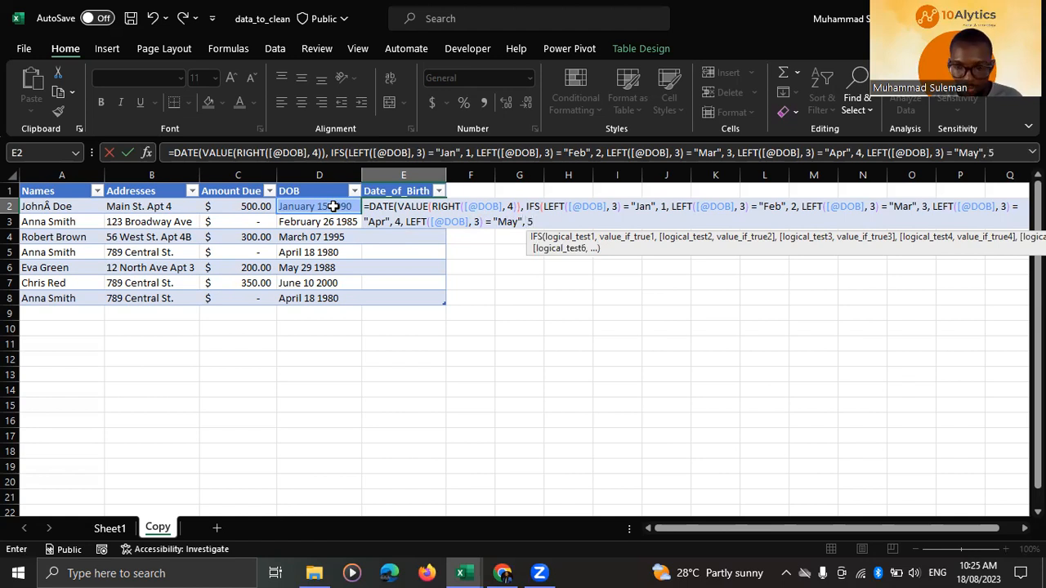
pyautogui.write(', lef')
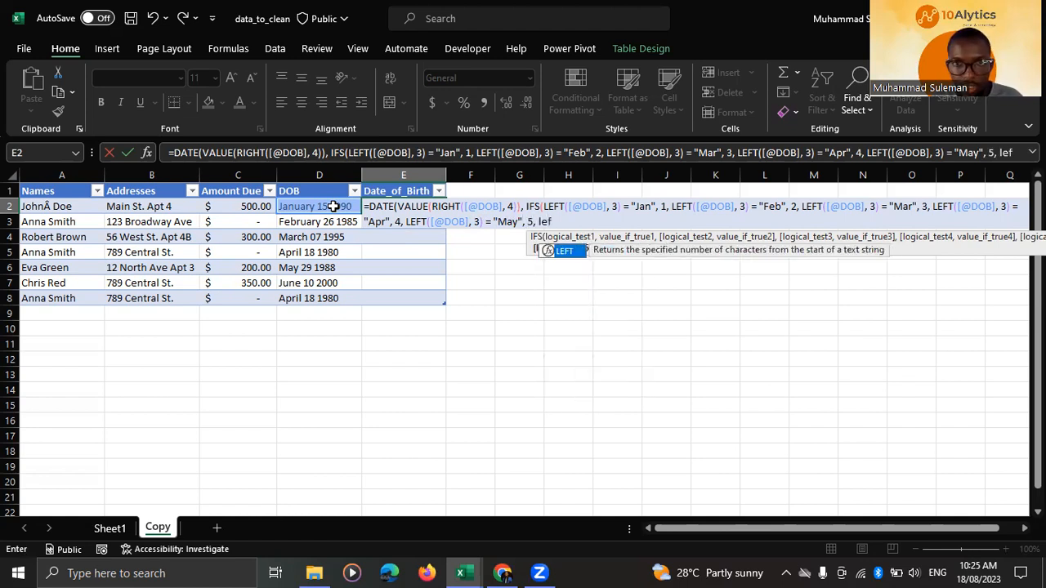
pyautogui.press('Tab')
pyautogui.click(332, 206)
pyautogui.write(', 3)')
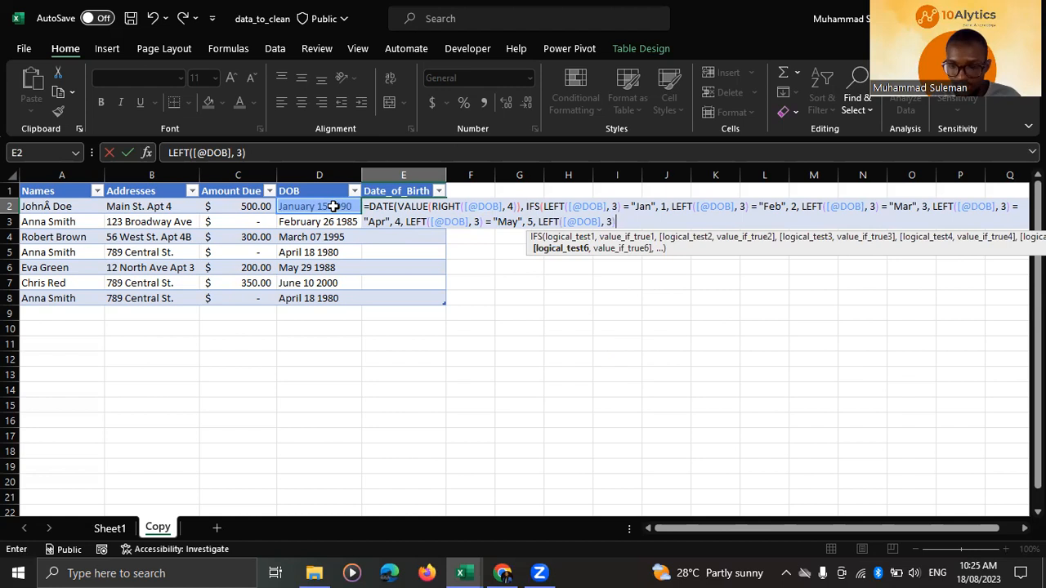
pyautogui.write(' = "Ju')
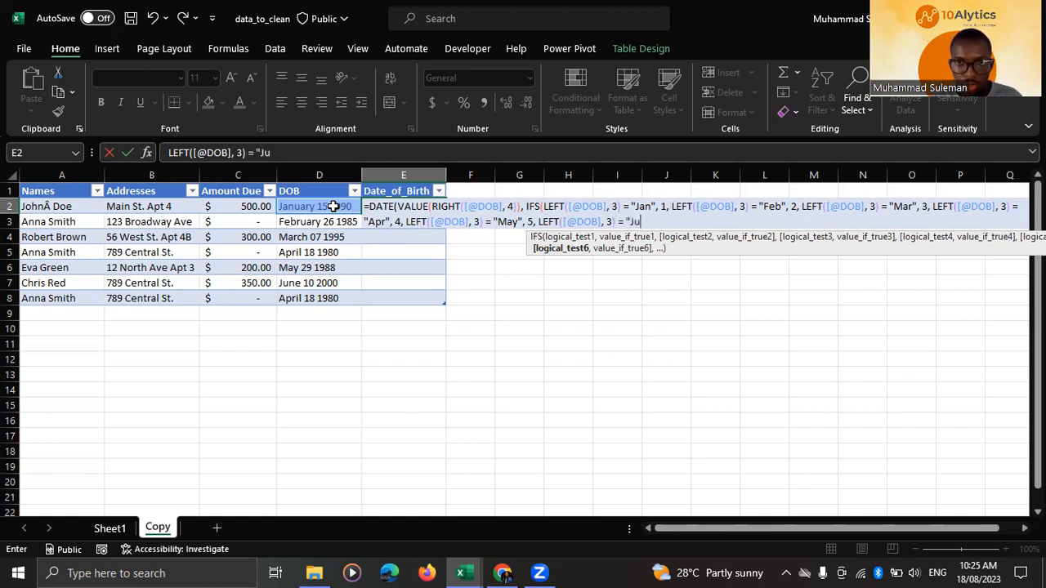
pyautogui.write('n"')
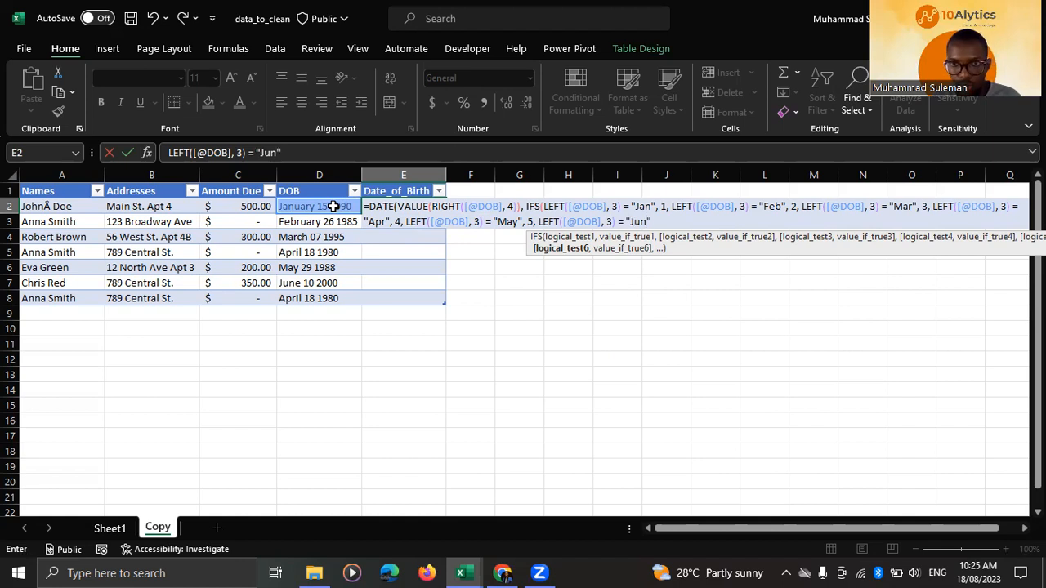
pyautogui.write(', 6')
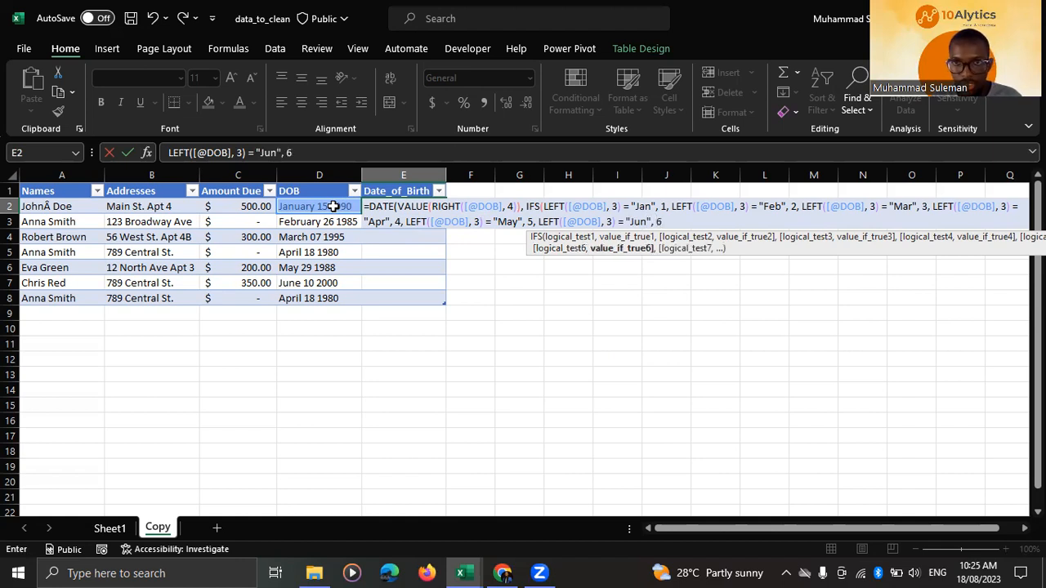
pyautogui.write(')')
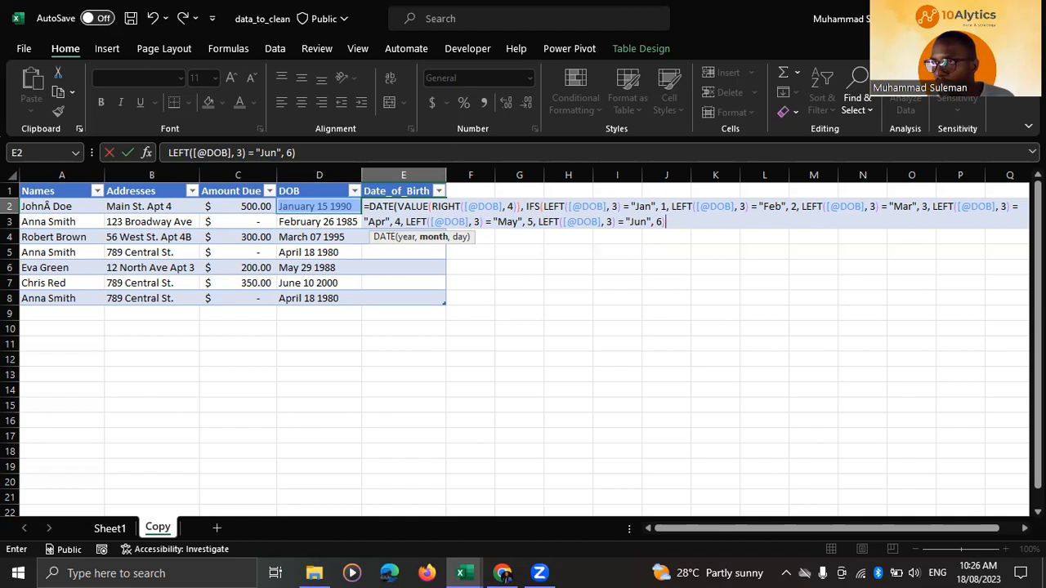
pyautogui.click(503, 574)
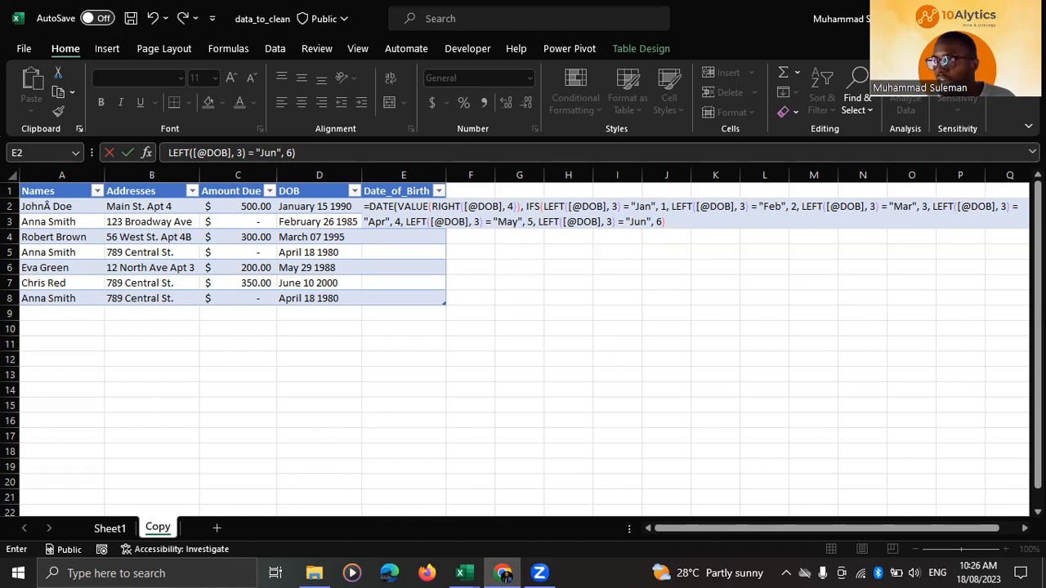
pyautogui.click(675, 222)
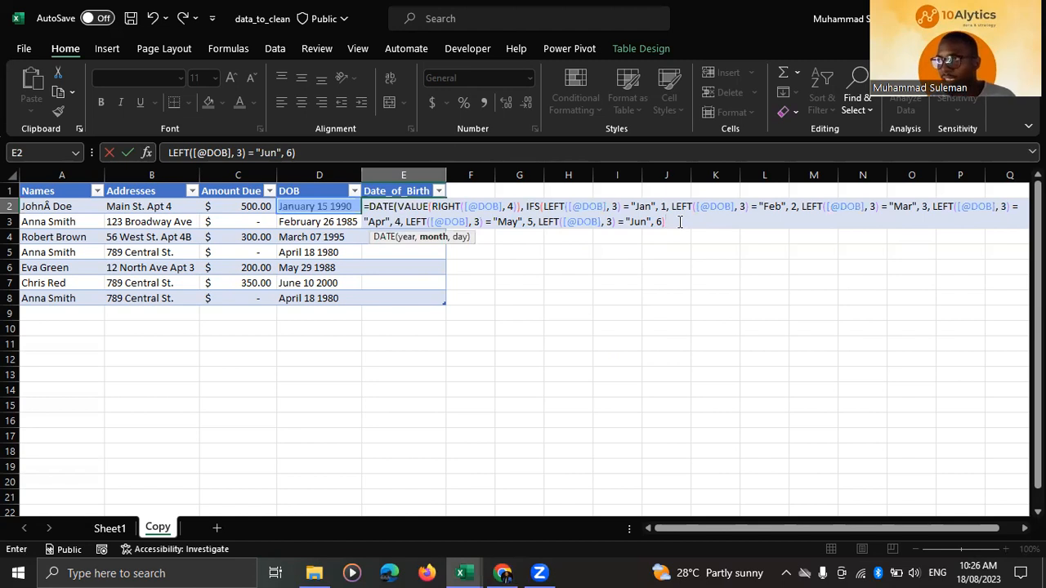
pyautogui.write(',')
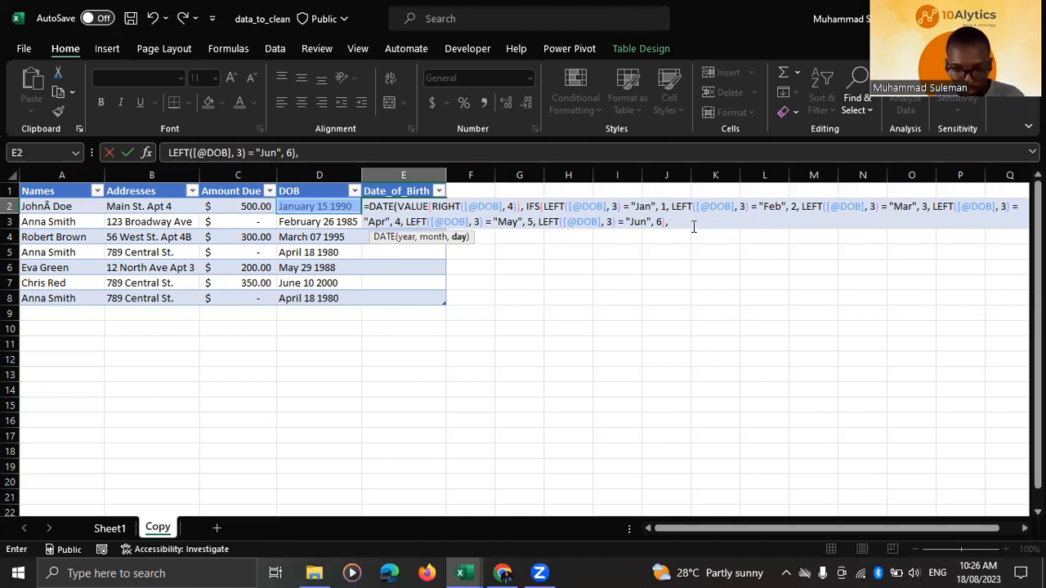
pyautogui.write('va')
pyautogui.press('Tab')
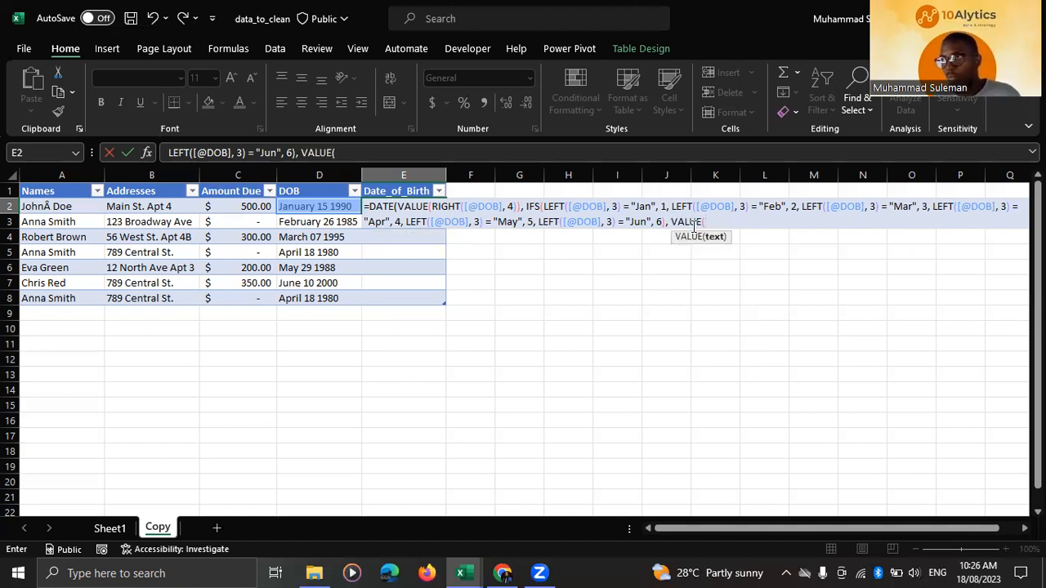
pyautogui.write('mid')
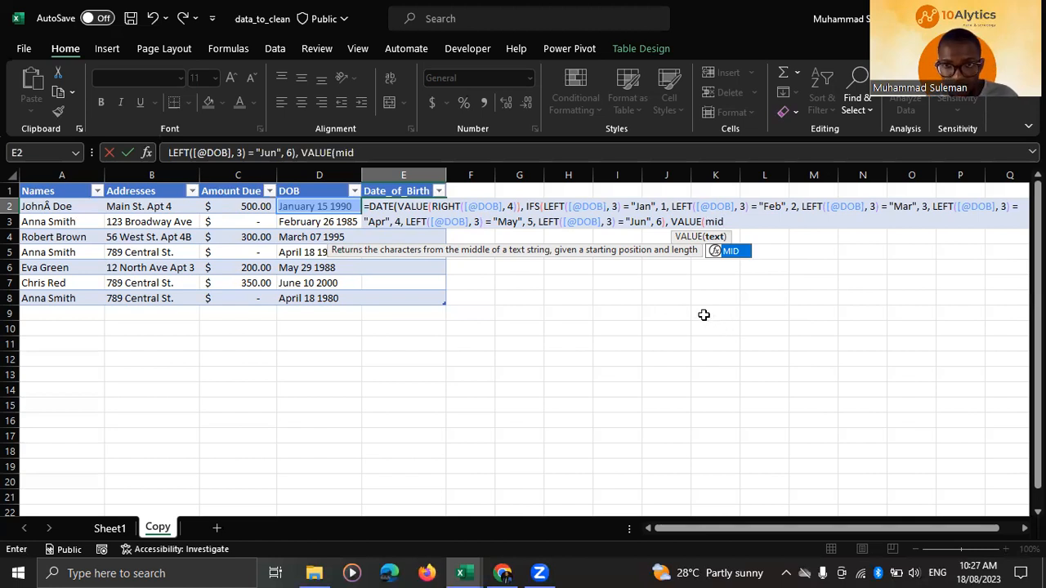
pyautogui.press('Tab')
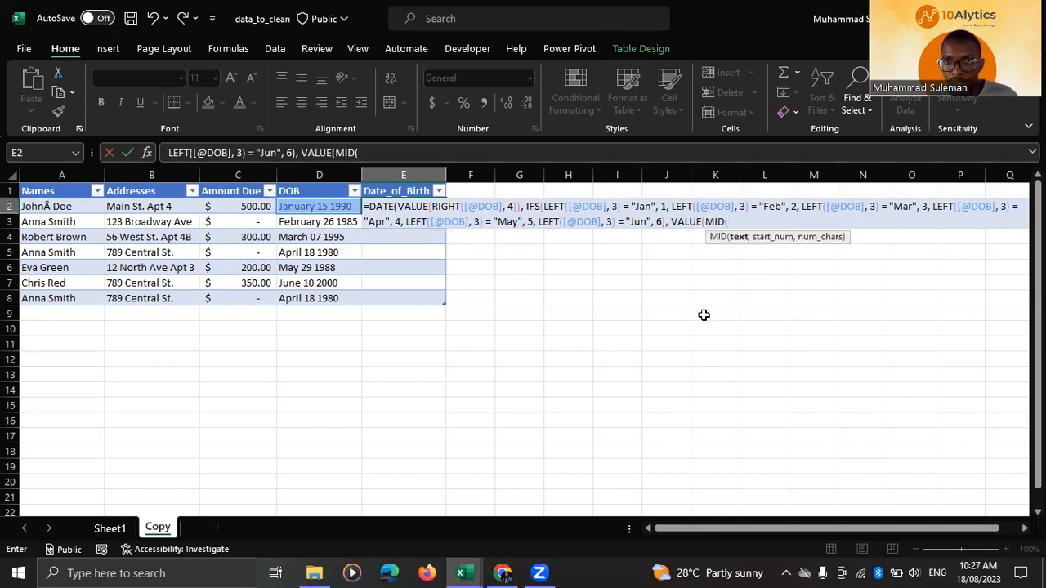
pyautogui.click(313, 206)
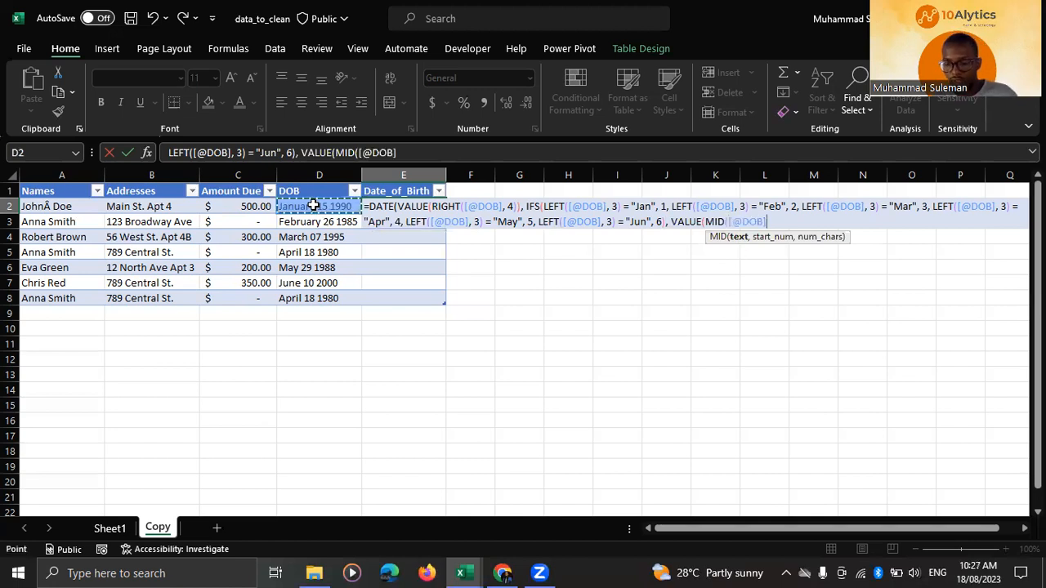
pyautogui.write(',')
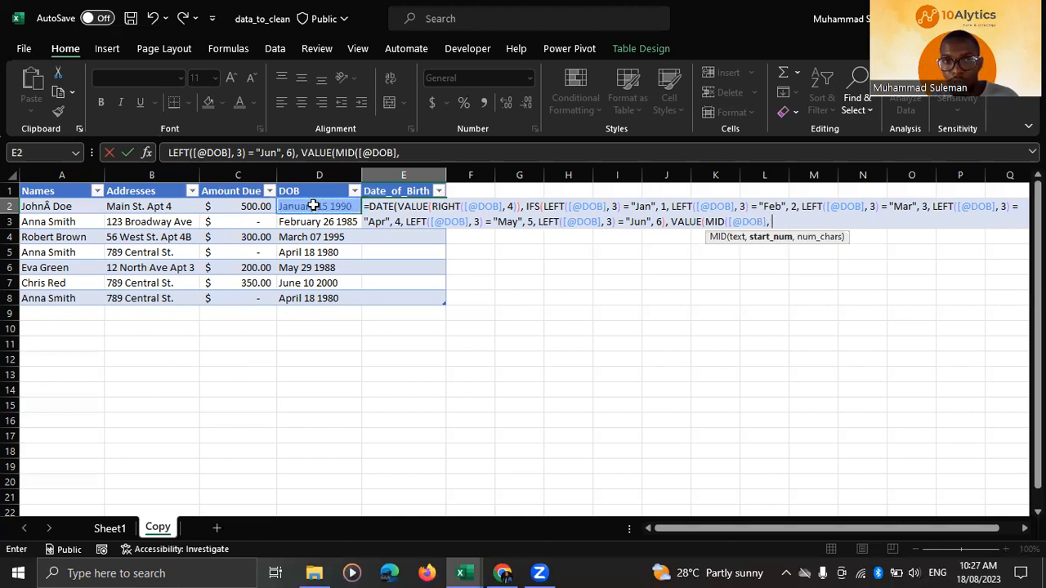
pyautogui.write(' find')
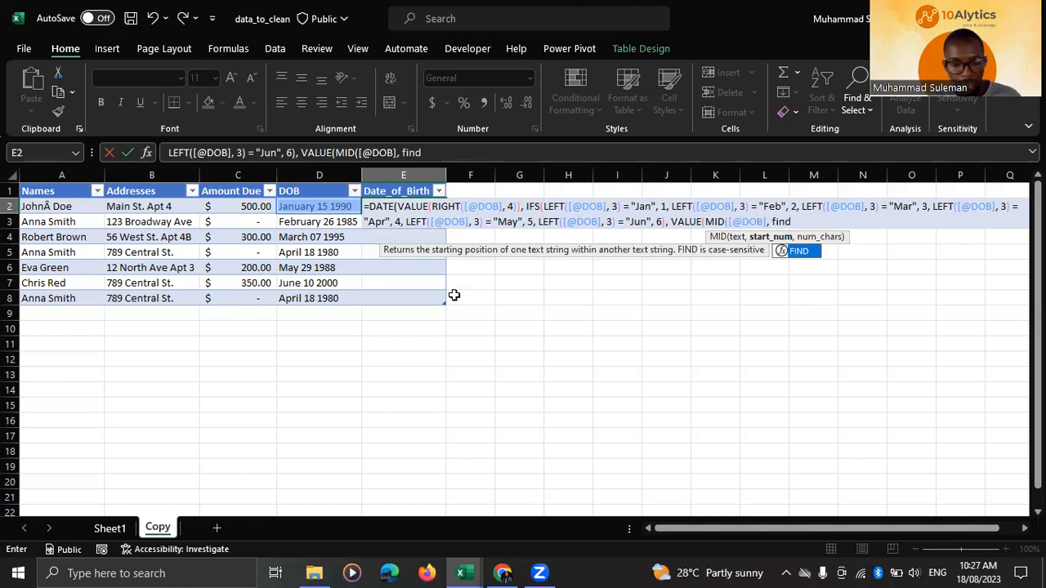
pyautogui.press('Tab')
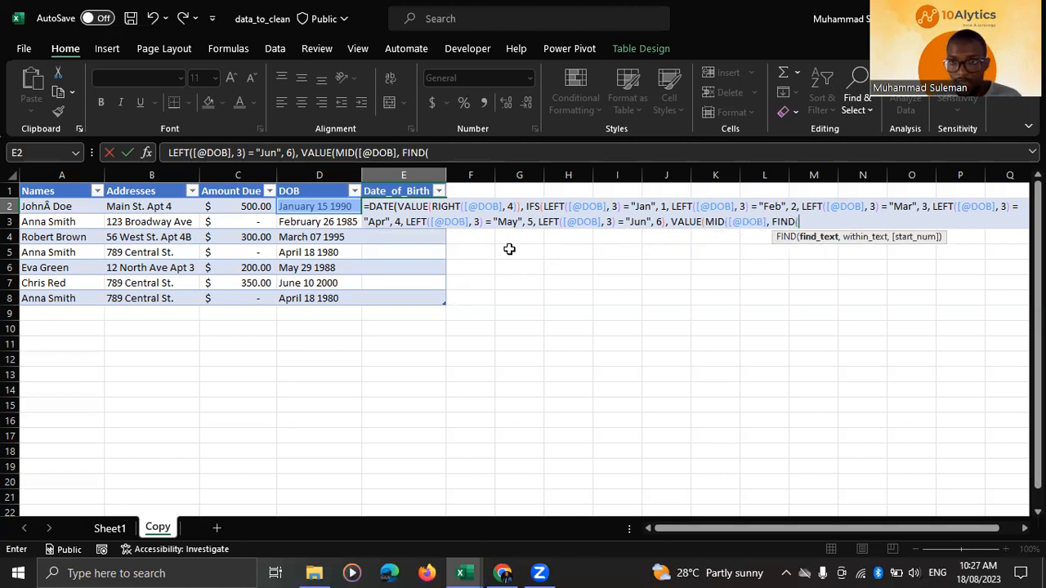
pyautogui.write('"')
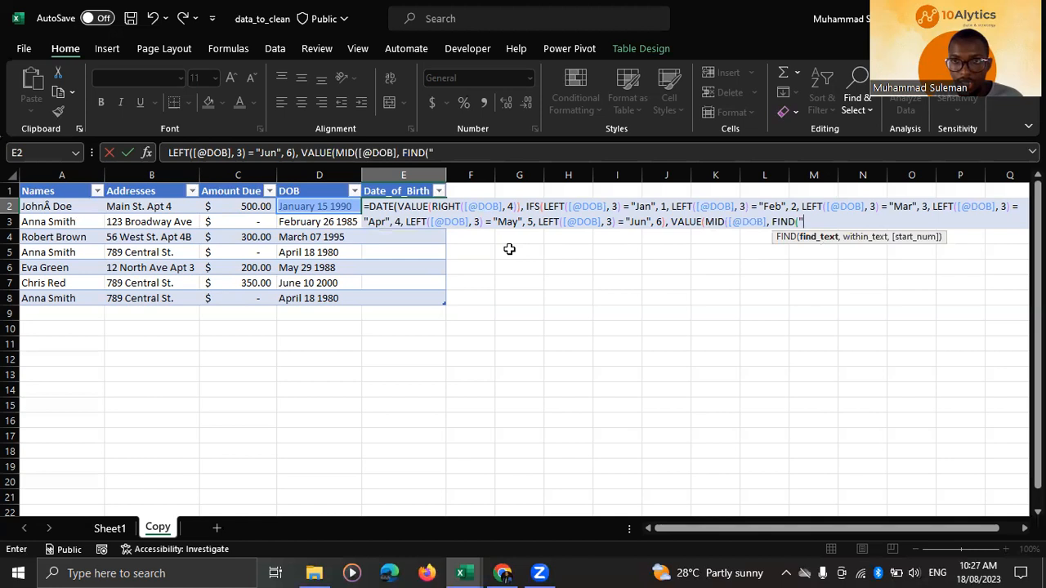
pyautogui.write(' "')
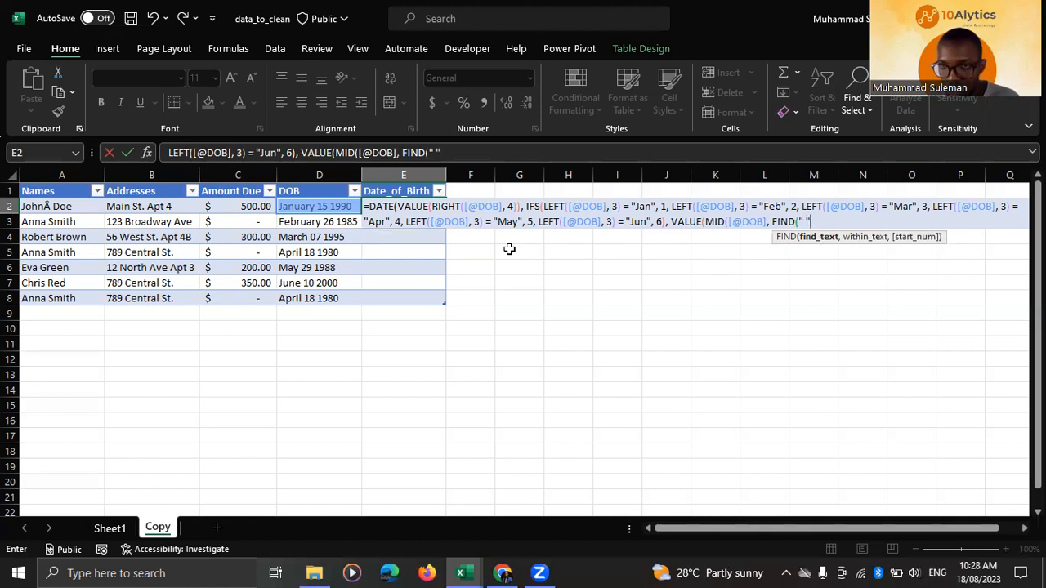
pyautogui.write(',')
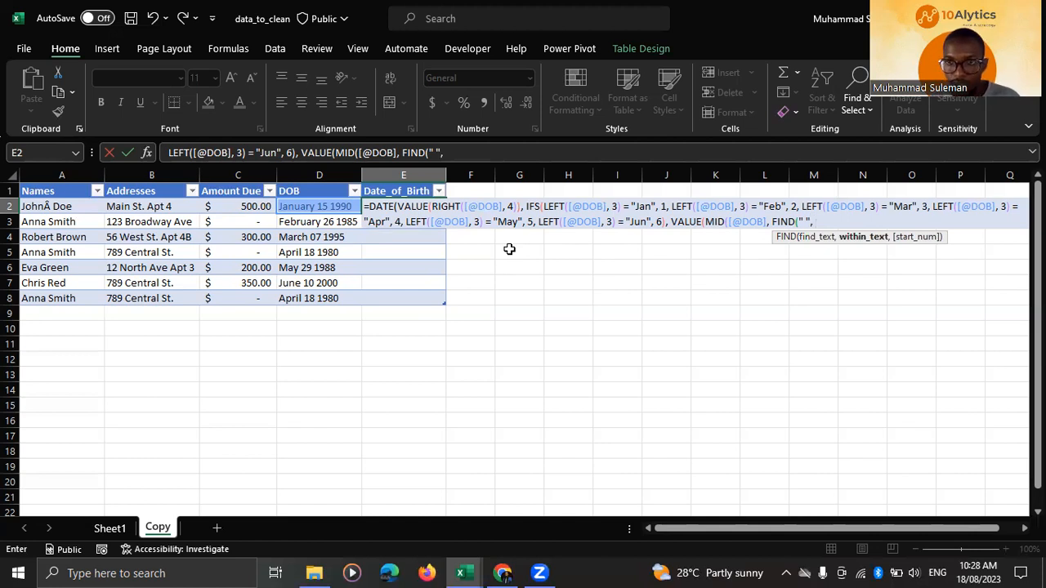
pyautogui.click(311, 205)
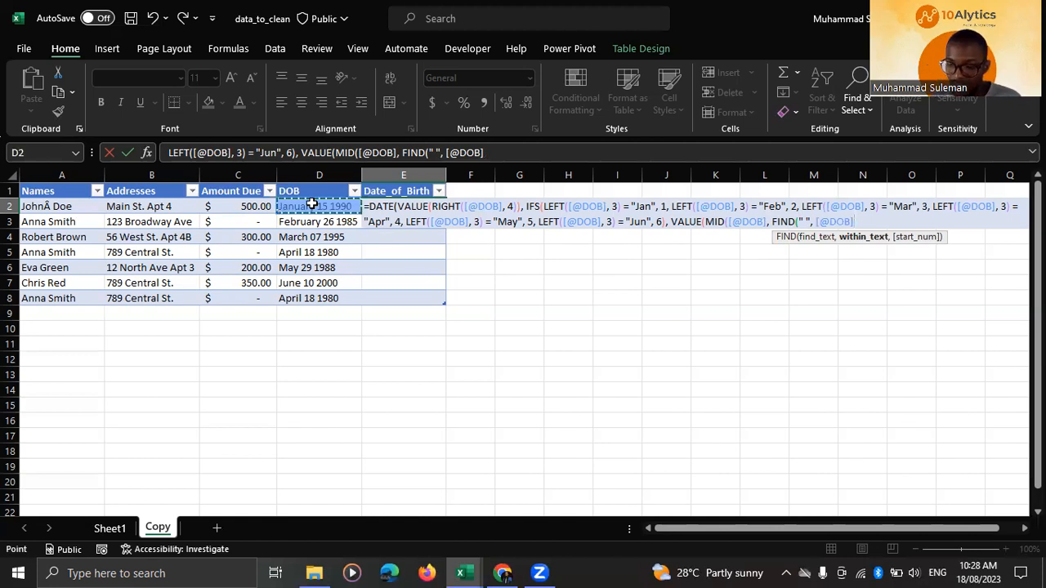
pyautogui.write(')')
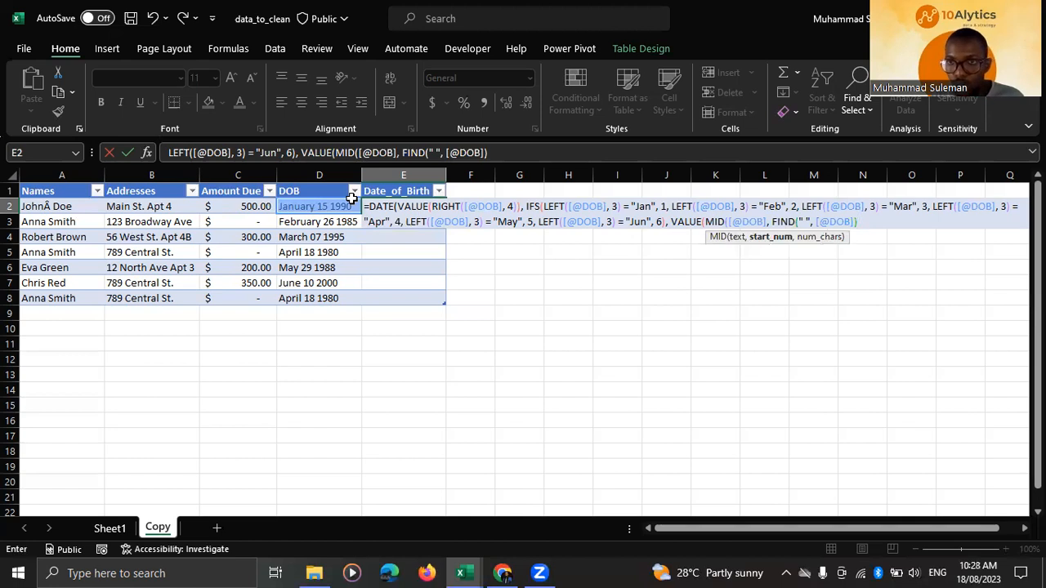
pyautogui.write('+ 1')
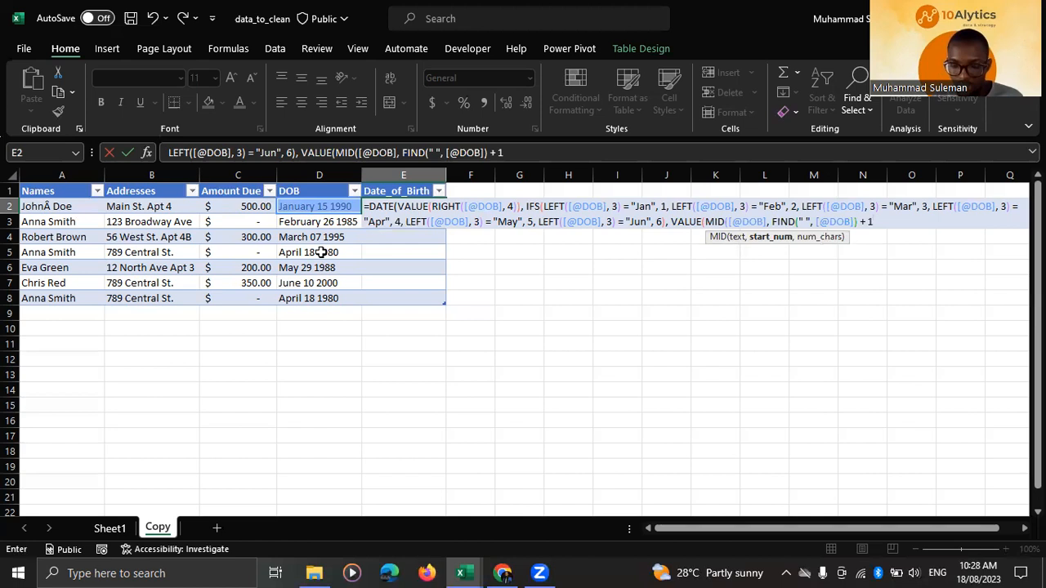
# Set MID's number of characters to 2, close all open functions and commit the formula in E2
pyautogui.write(',')
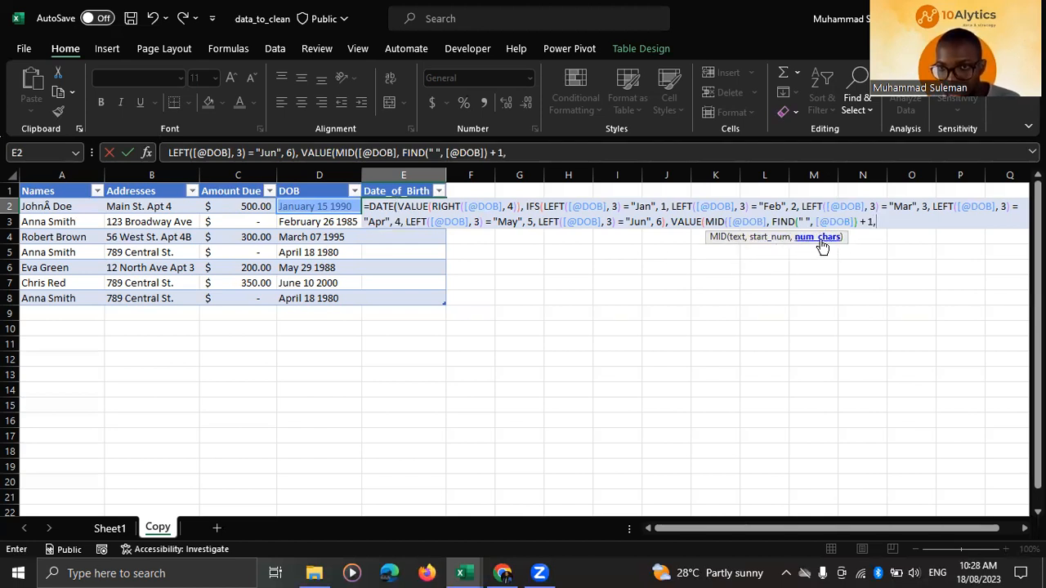
pyautogui.write(' 2')
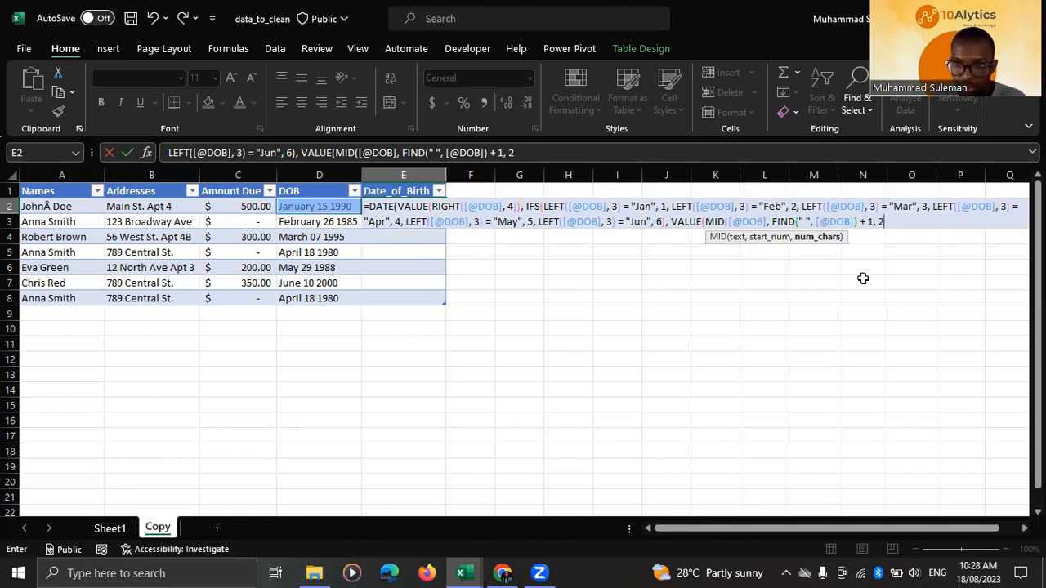
pyautogui.write('))')
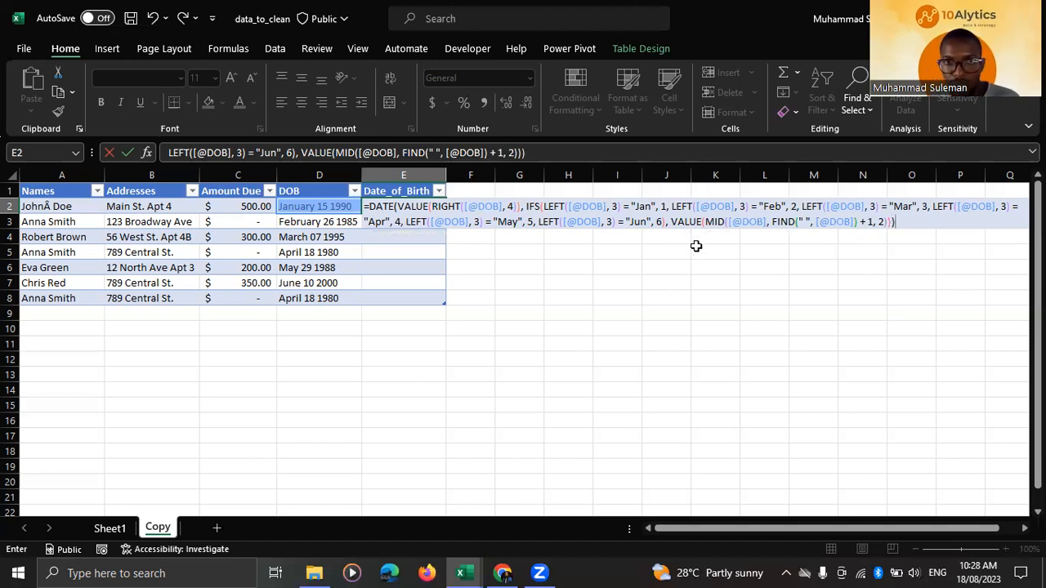
pyautogui.press('Return')
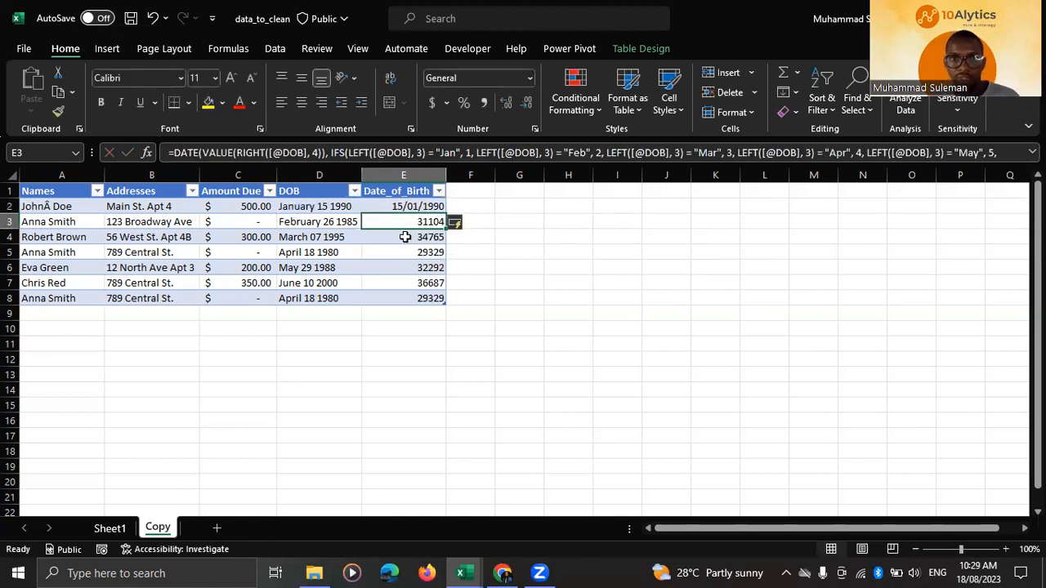
# Format the Date_of_Birth cells E2:E8 as Date with the *14/03/2012 type
pyautogui.moveTo(411, 206); pyautogui.dragTo(403, 294)
pyautogui.click(415, 221)
pyautogui.moveTo(415, 222); pyautogui.dragTo(410, 294)
pyautogui.moveTo(404, 220); pyautogui.dragTo(404, 293)
pyautogui.click(410, 205)
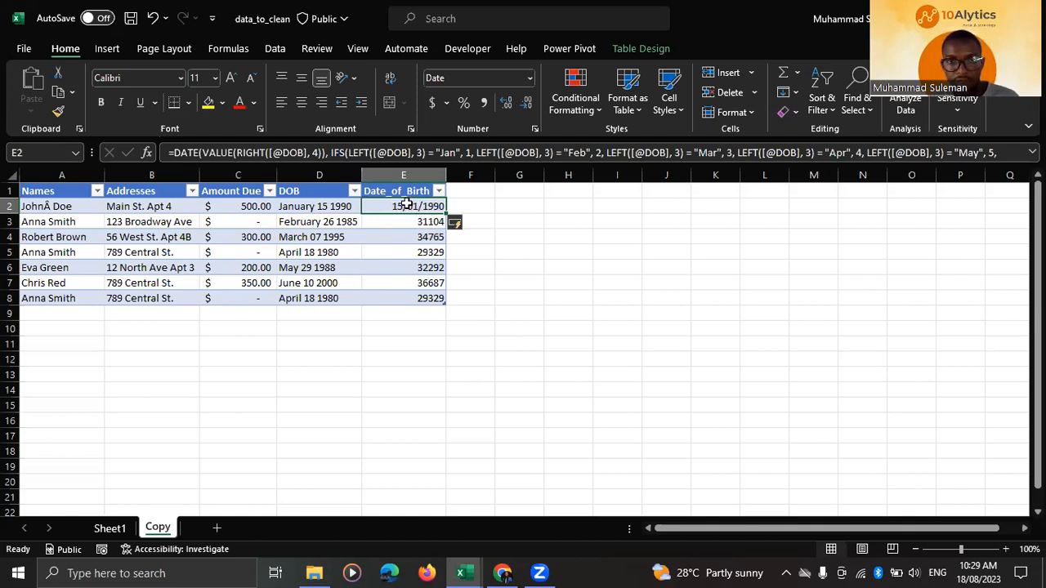
pyautogui.moveTo(400, 206); pyautogui.dragTo(408, 298)
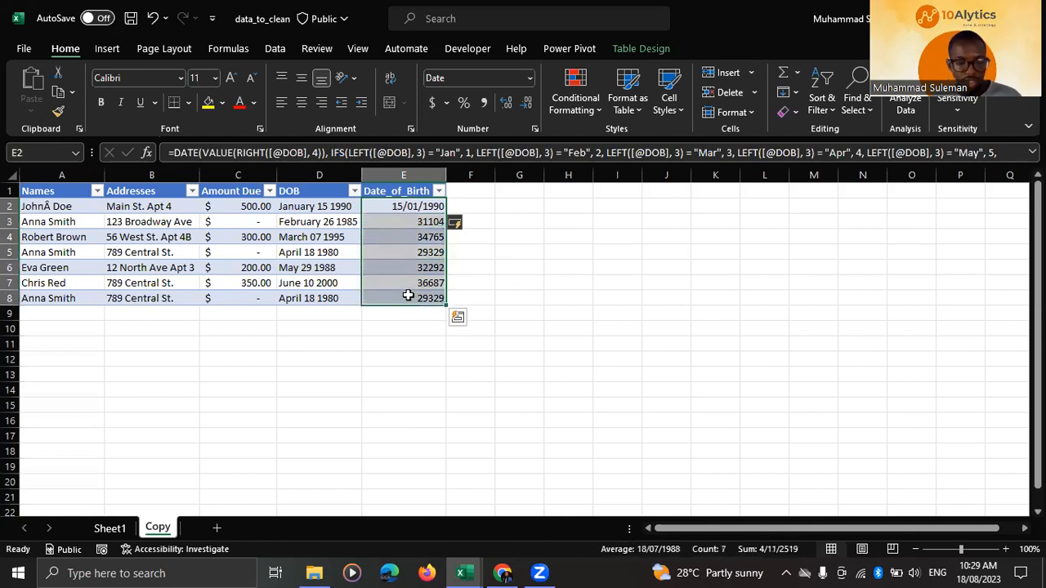
pyautogui.hotkey('ctrl', '1')
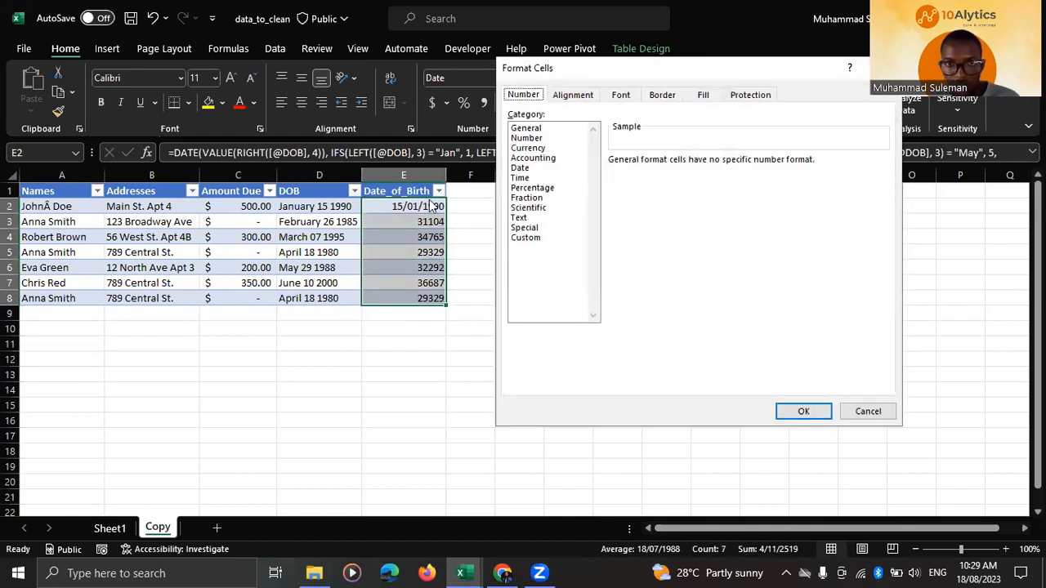
pyautogui.click(528, 168)
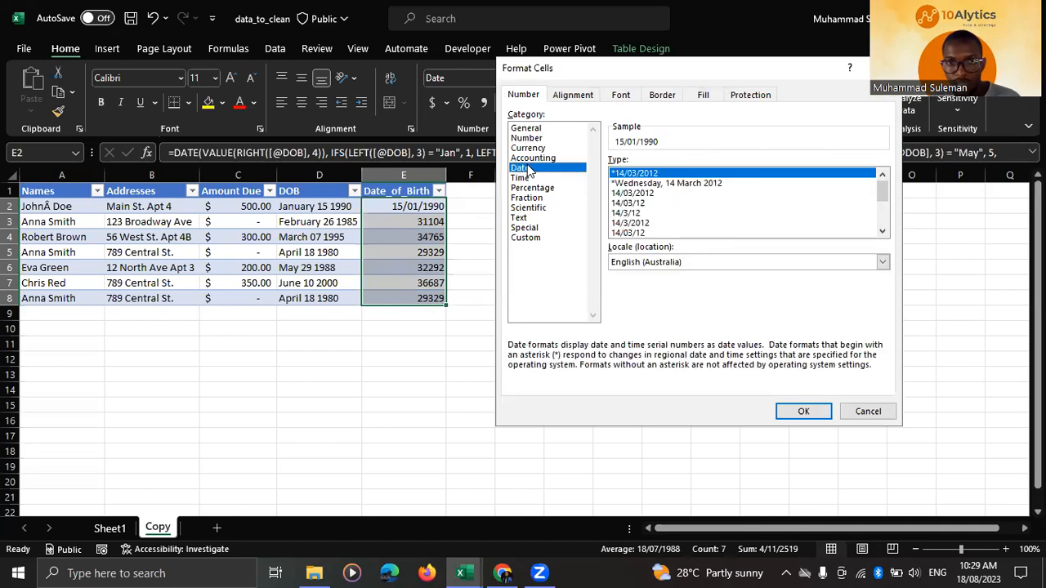
pyautogui.click(805, 411)
pyautogui.click(397, 314)
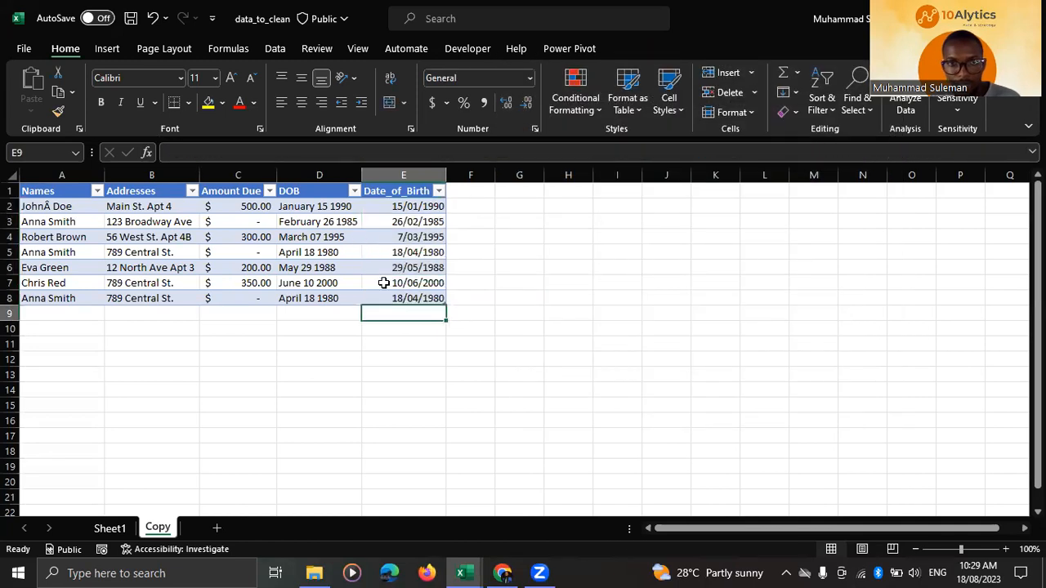
# Compare the DOB text entries with the converted Date_of_Birth values row by row
pyautogui.click(286, 222)
pyautogui.click(314, 206)
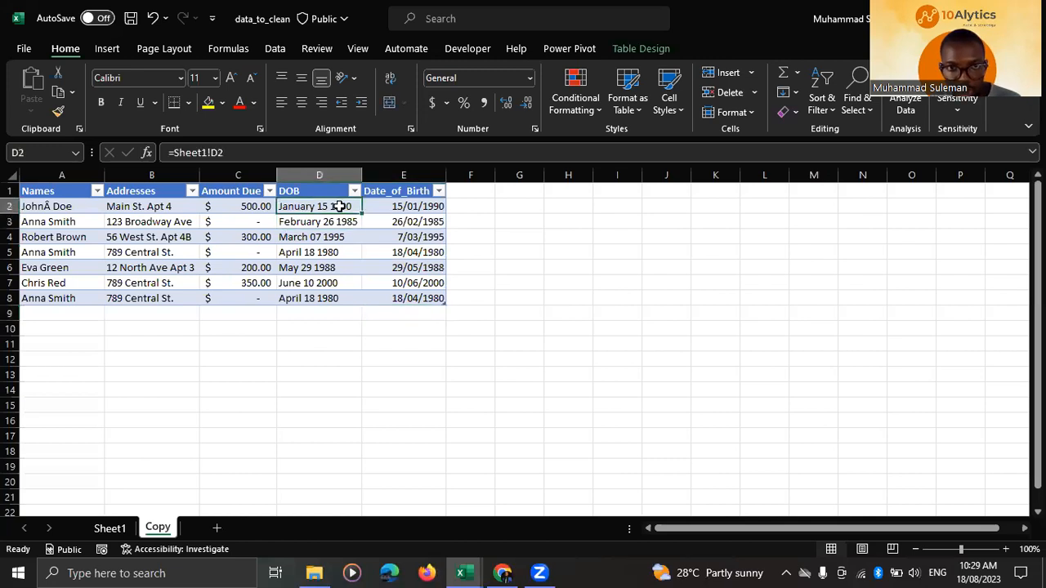
pyautogui.click(404, 206)
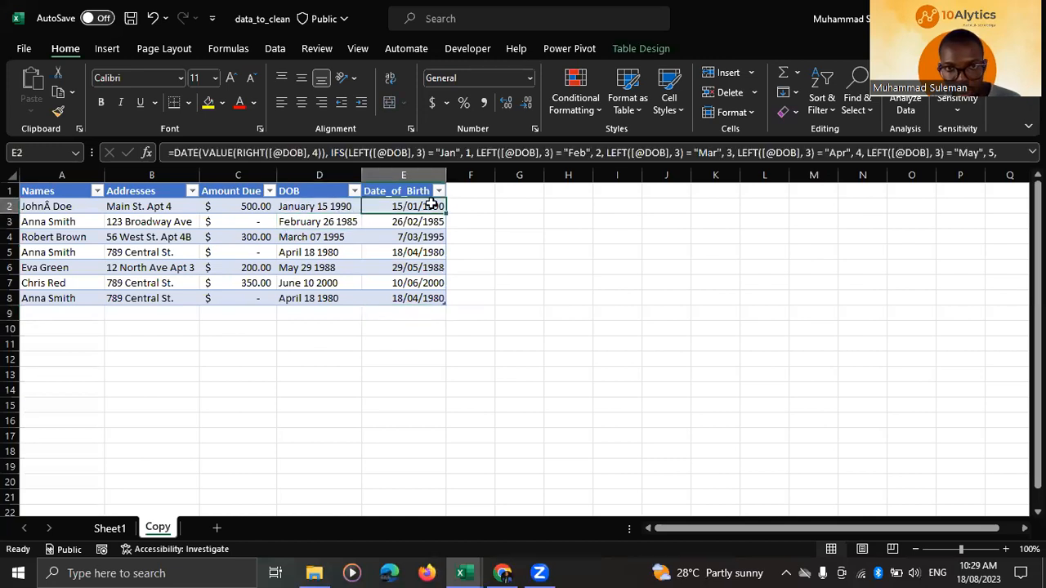
pyautogui.click(309, 222)
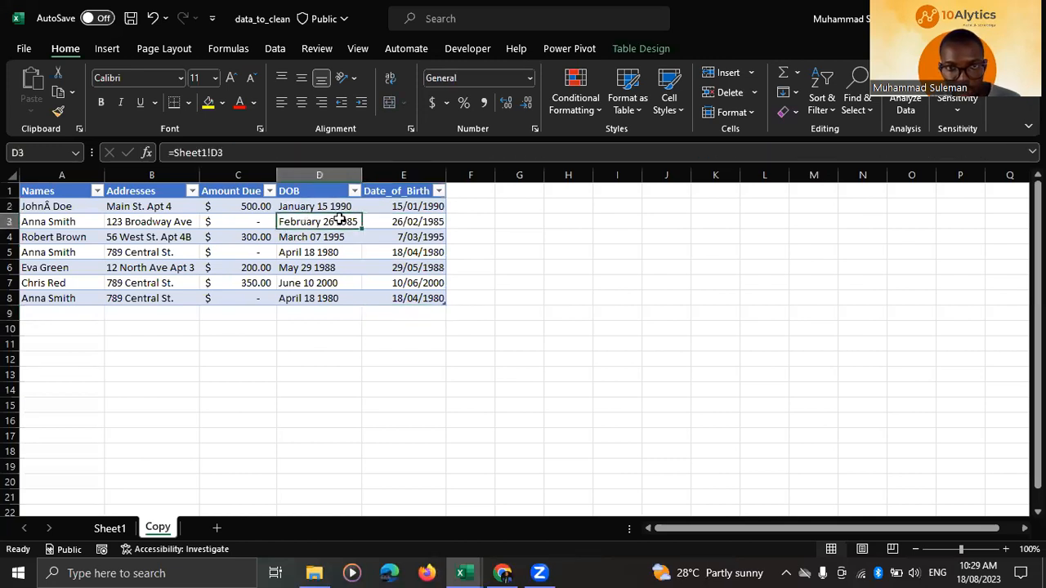
pyautogui.click(431, 220)
pyautogui.click(299, 237)
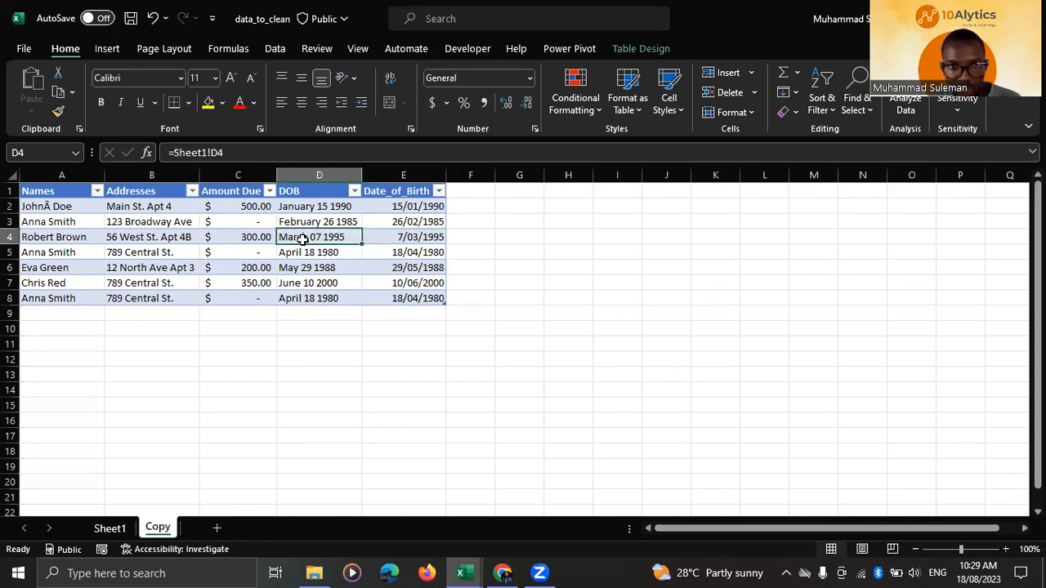
pyautogui.click(394, 237)
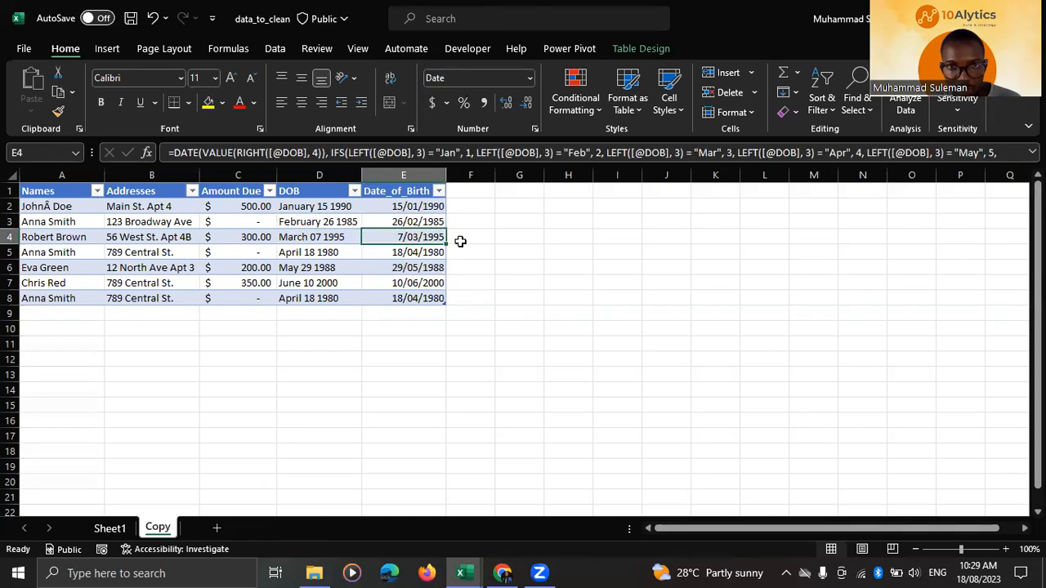
pyautogui.click(315, 255)
pyautogui.click(397, 254)
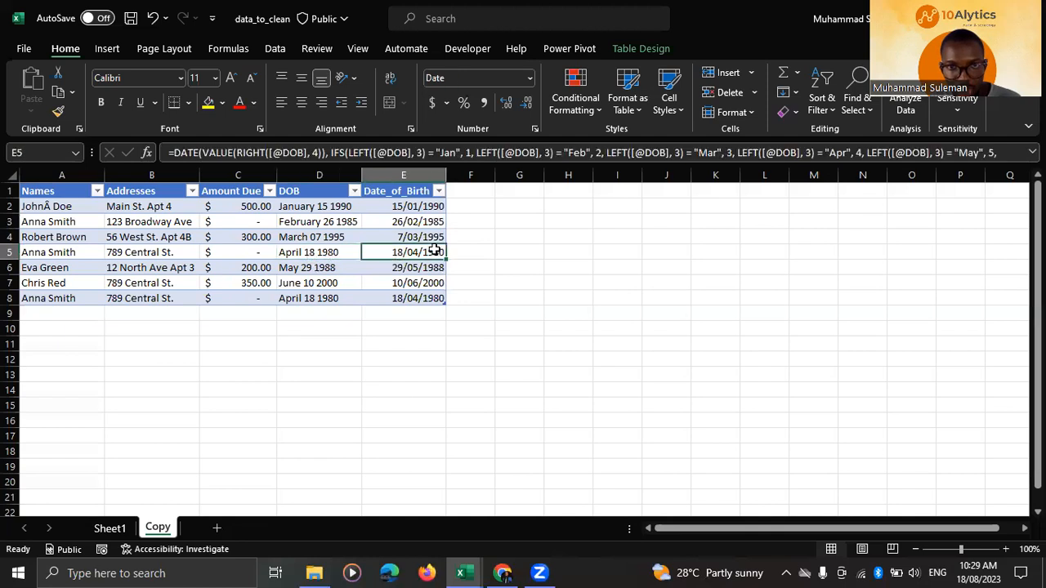
pyautogui.click(287, 271)
pyautogui.moveTo(401, 206); pyautogui.dragTo(403, 303)
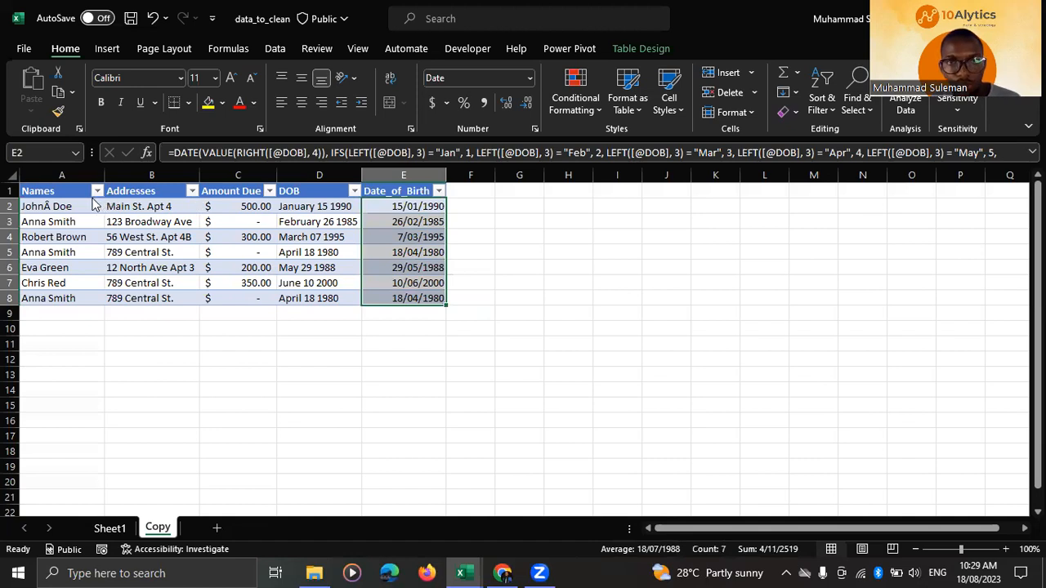